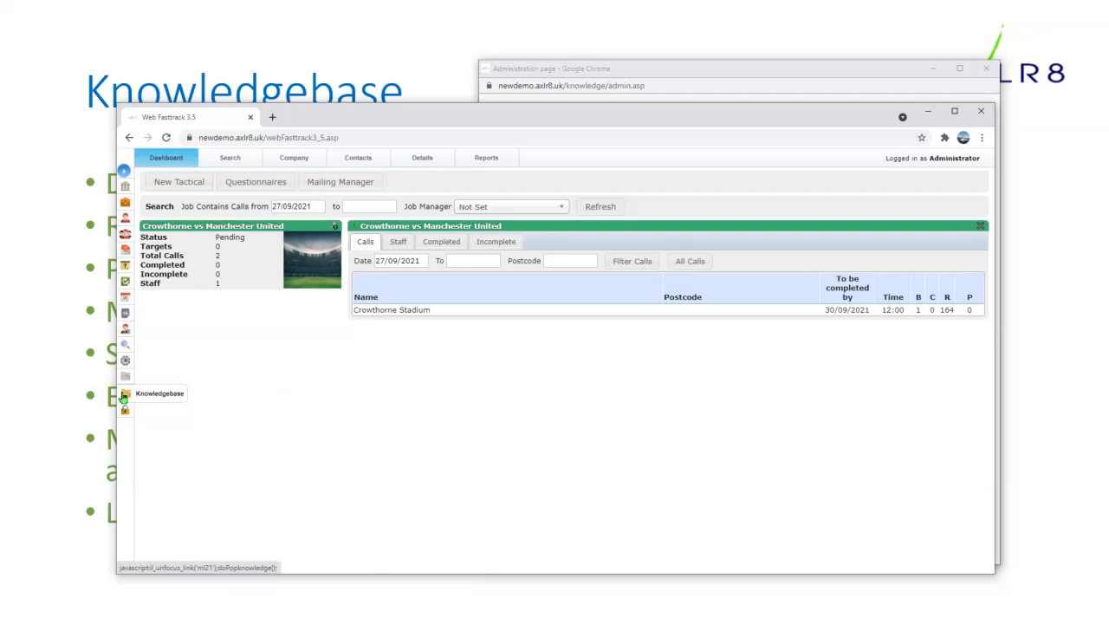
- Search the knowledgebase documents for 'covid' (no results), then go to Admin System
click(124, 396)
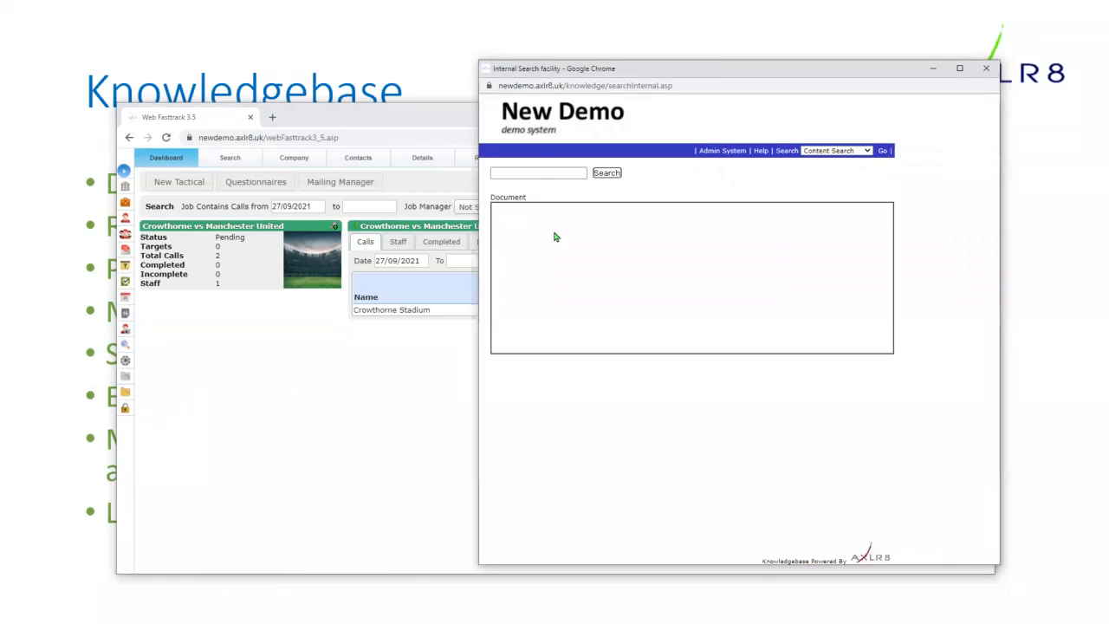
click(538, 173)
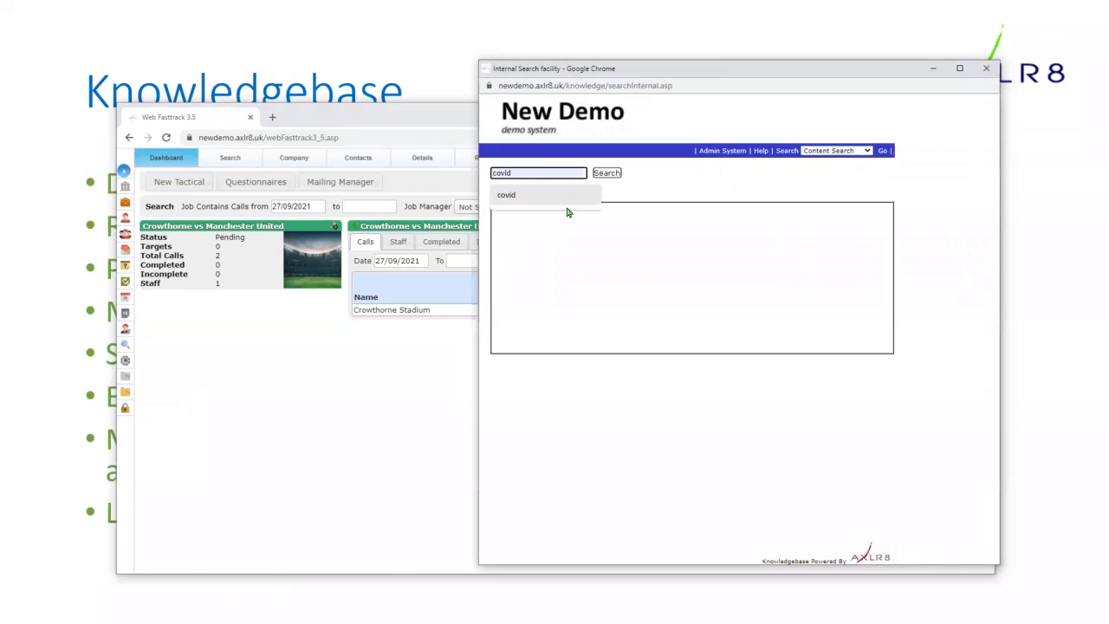
click(507, 198)
click(606, 172)
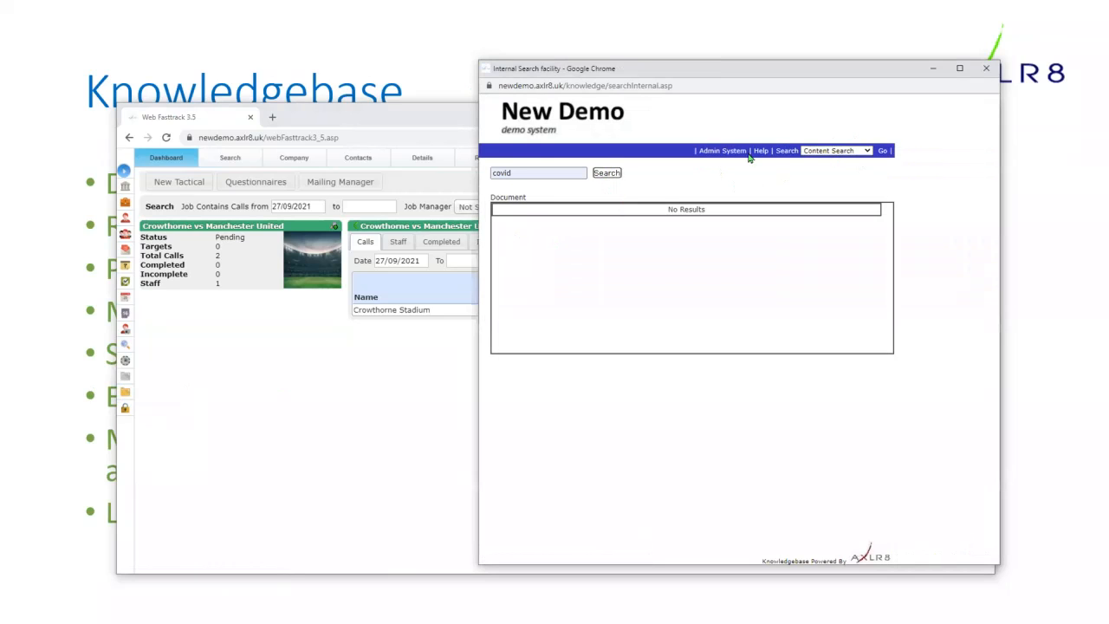
click(716, 152)
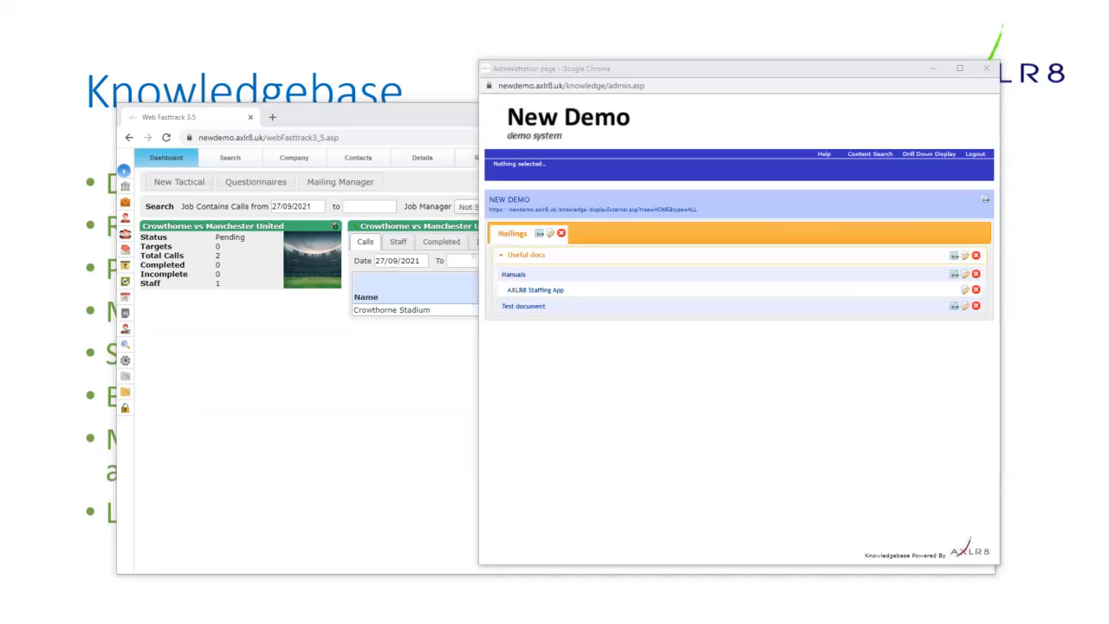
- Close the demo admin window, browse to Technical Notes, and edit '.htaccess on Linux servers'
click(985, 69)
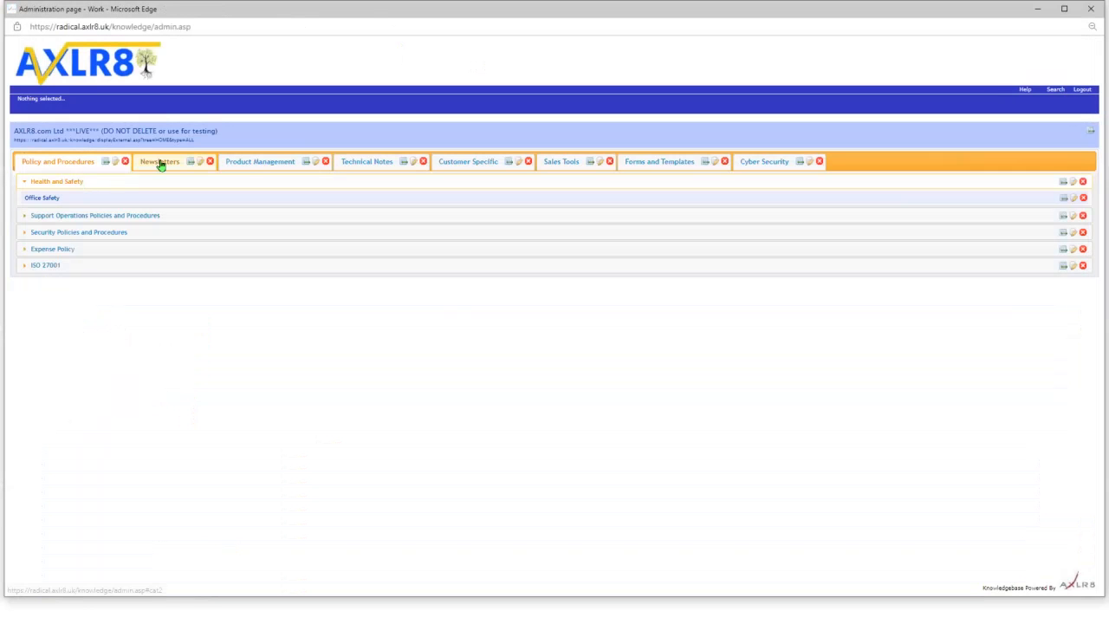
click(160, 165)
click(245, 162)
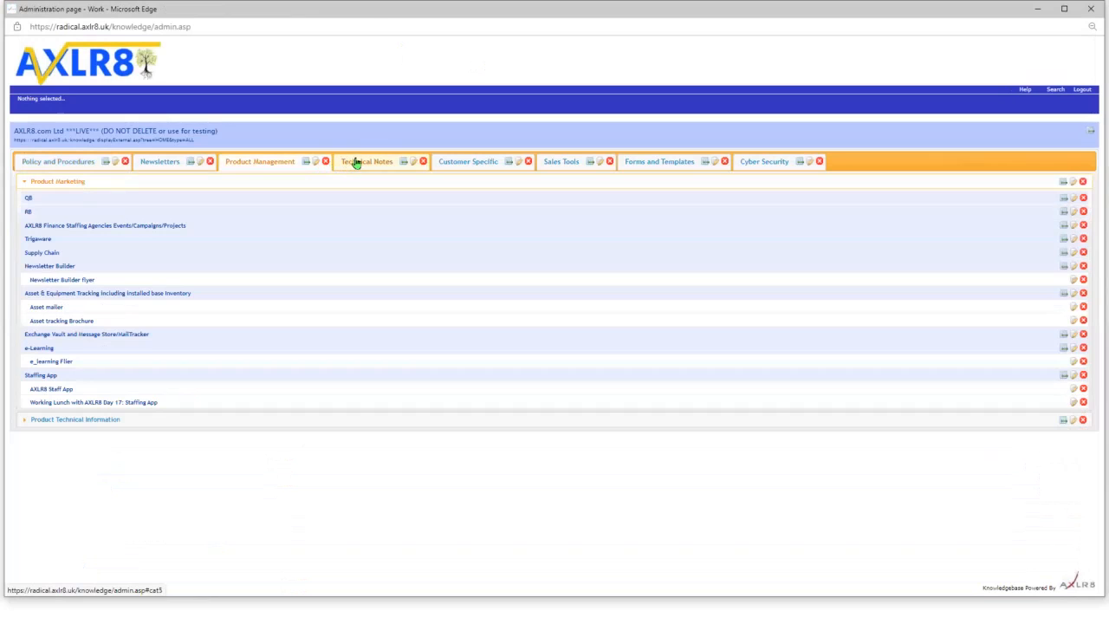
click(357, 164)
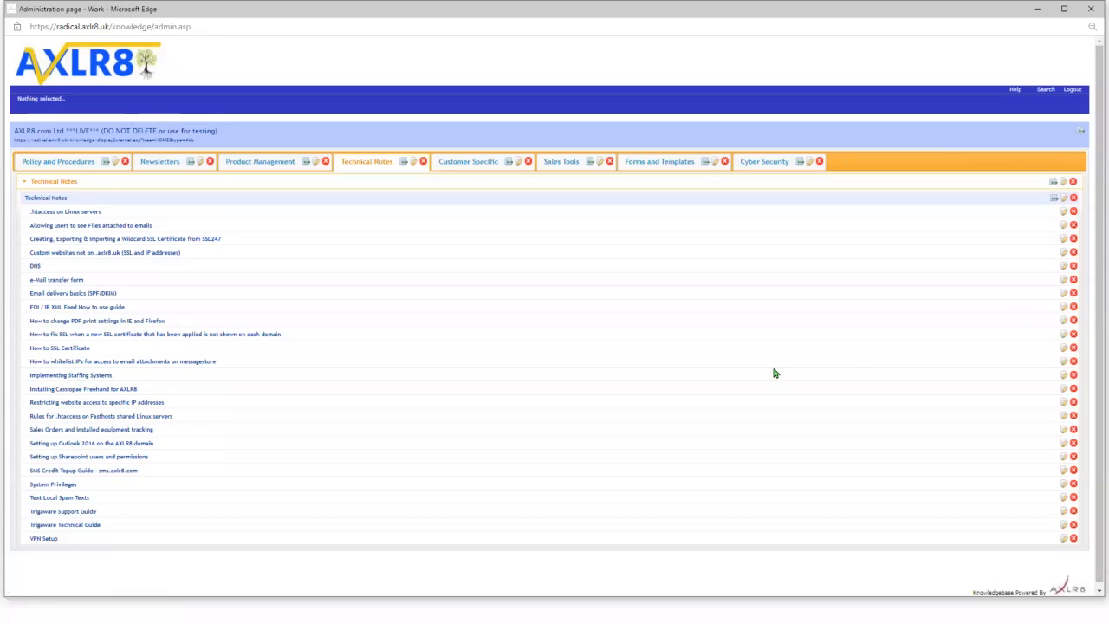
click(1065, 215)
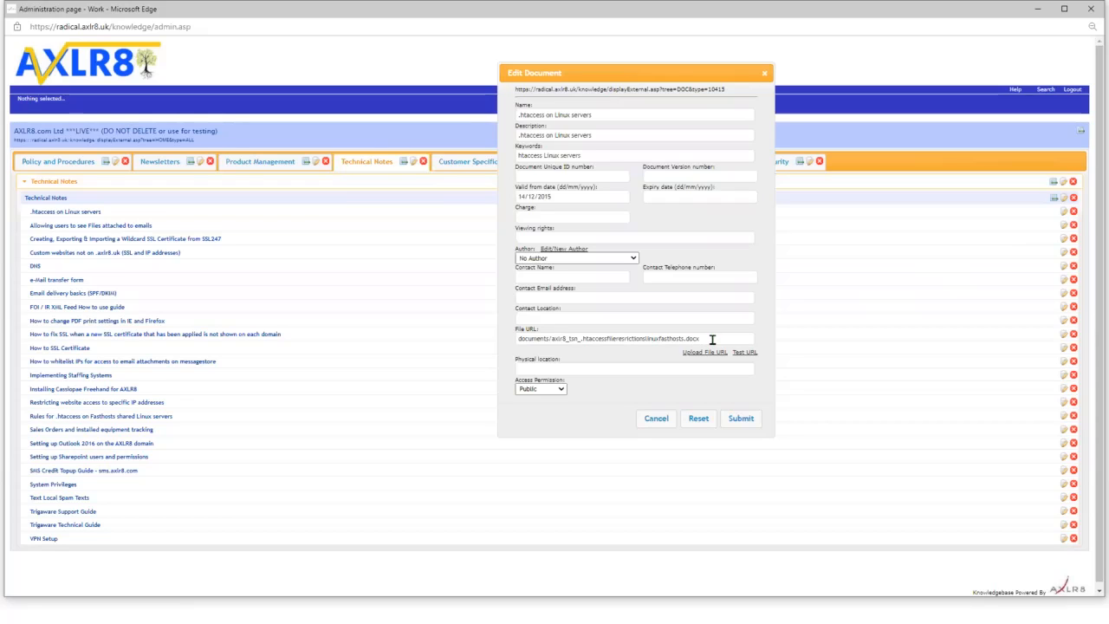
- Inspect the .htaccess article's File URL and keywords, then test the URL (HTTP 404)
drag(712, 340, 339, 350)
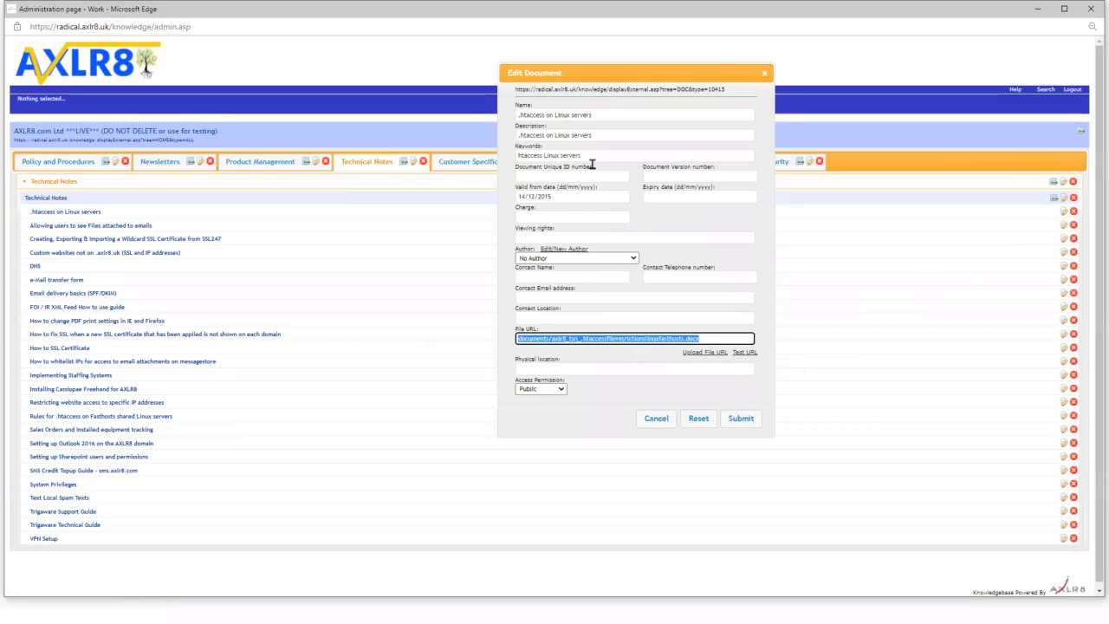
drag(592, 159, 346, 160)
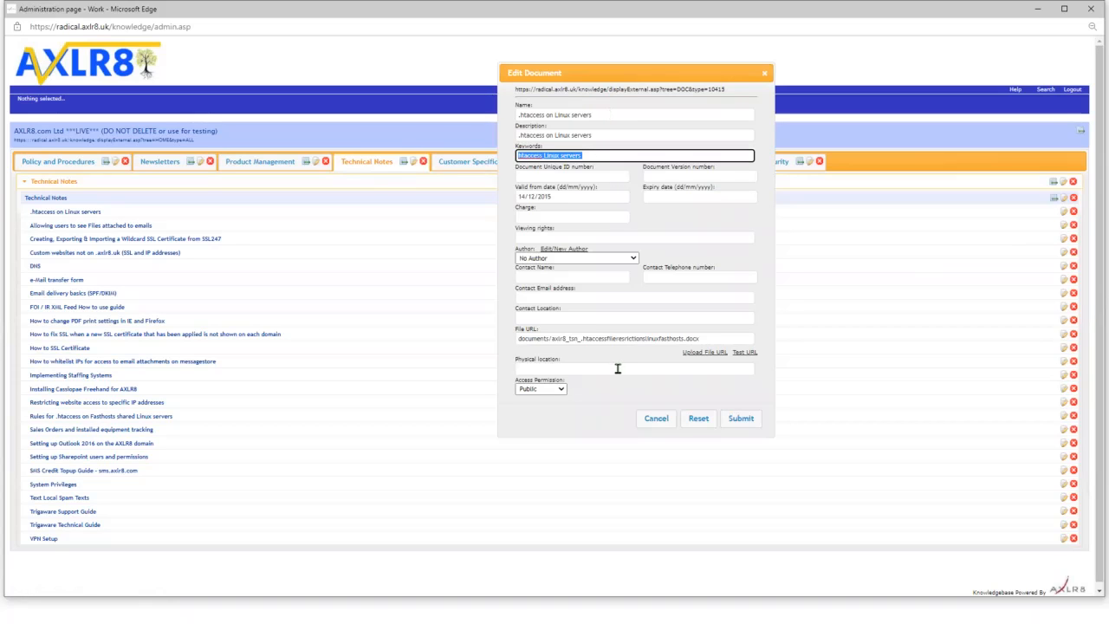
click(752, 355)
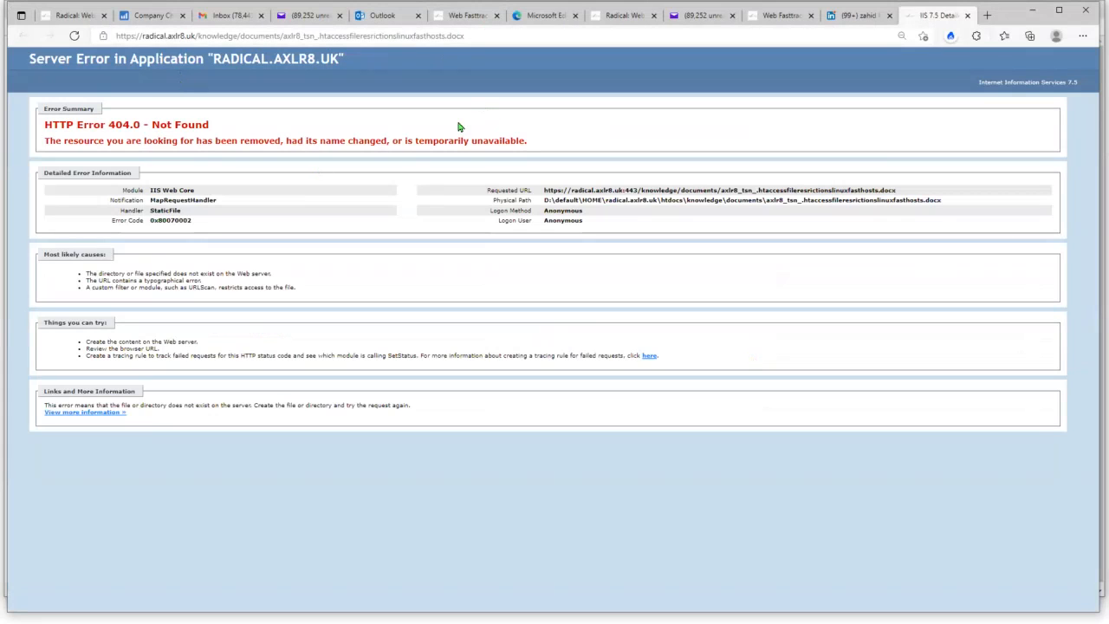
- Close the 404 error tab and minimise Edge to return to the Edit Document form
click(968, 17)
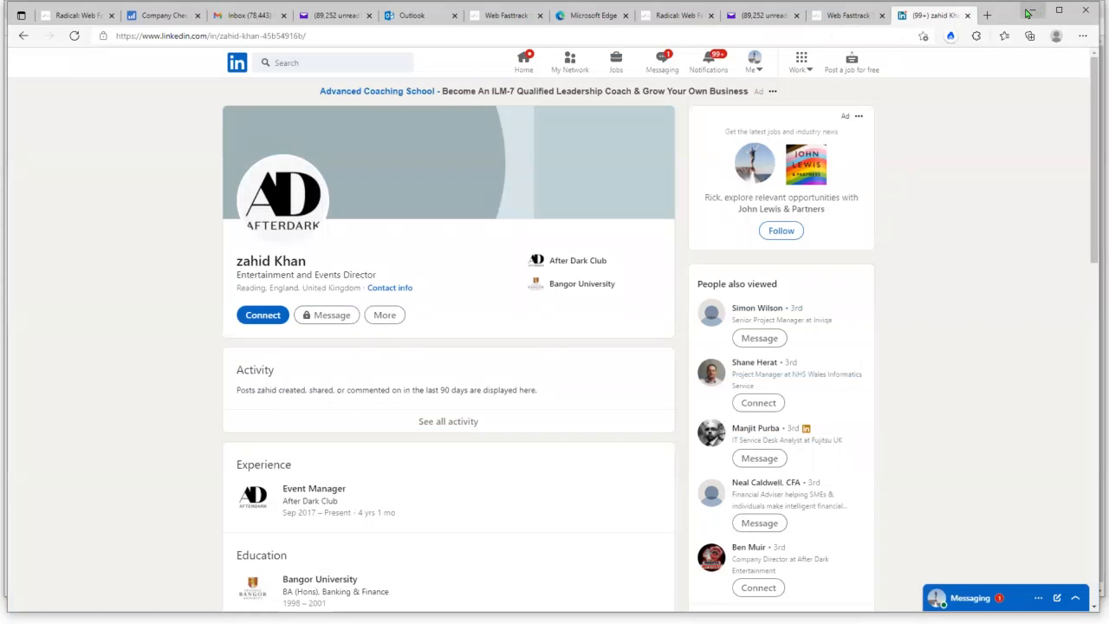
click(1030, 13)
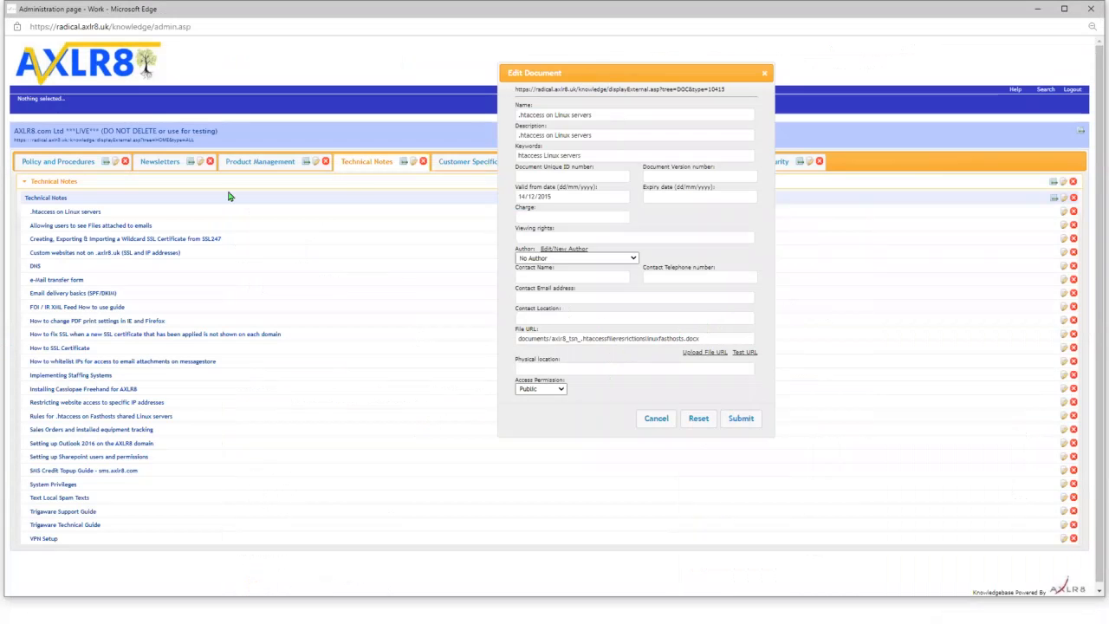
- Cancel the .htaccess edit and browse the Customer Specific, Sales Tools, Forms and Cyber Security tabs
click(738, 423)
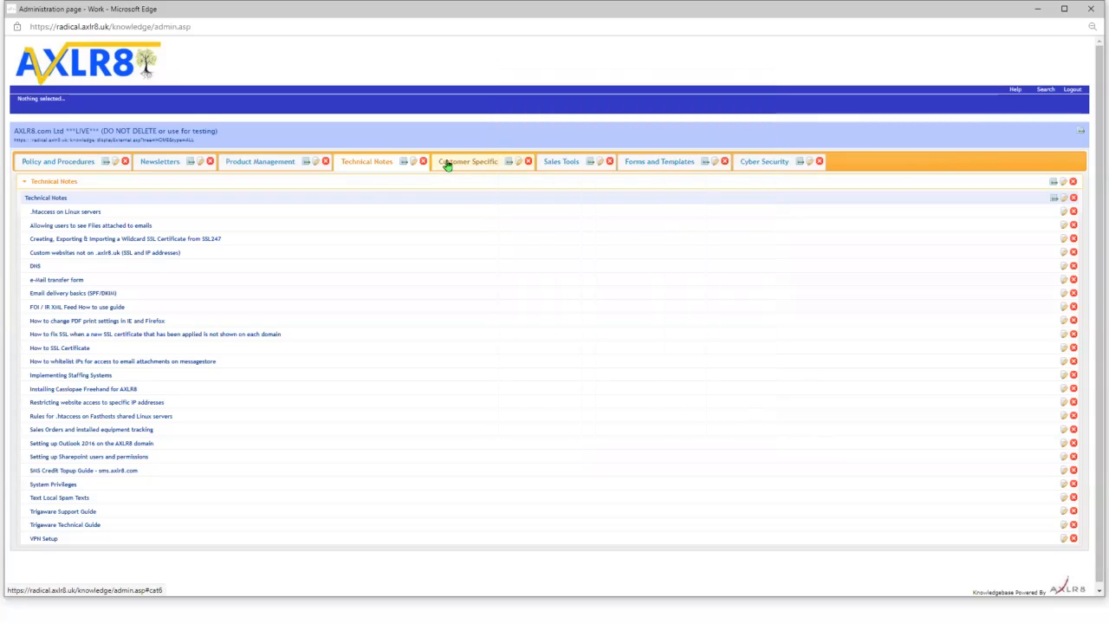
click(448, 166)
click(559, 168)
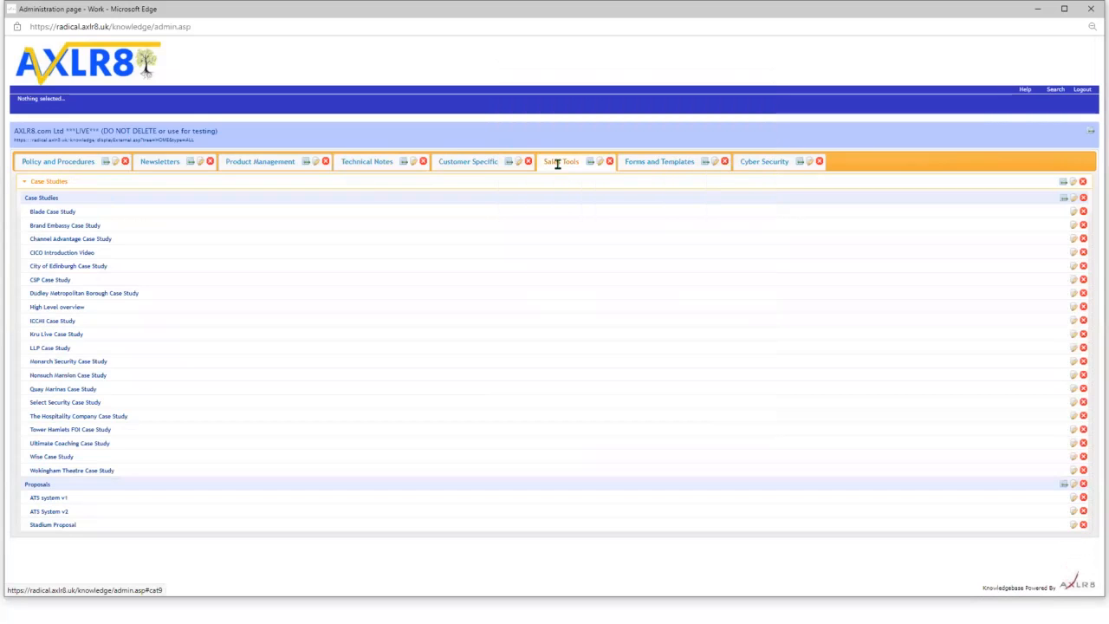
click(659, 168)
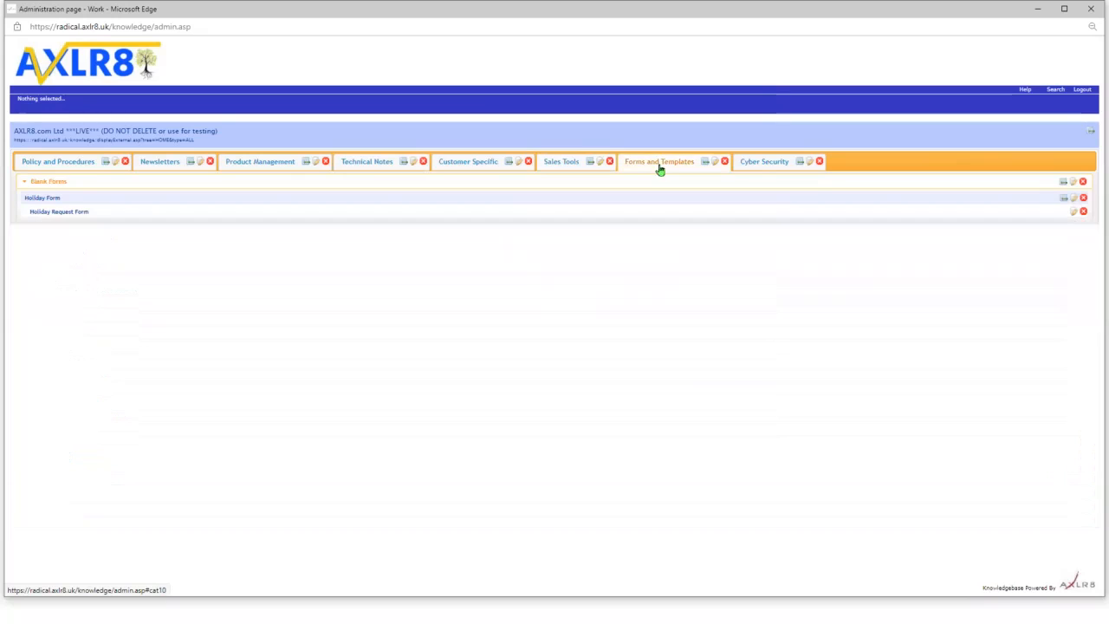
click(763, 163)
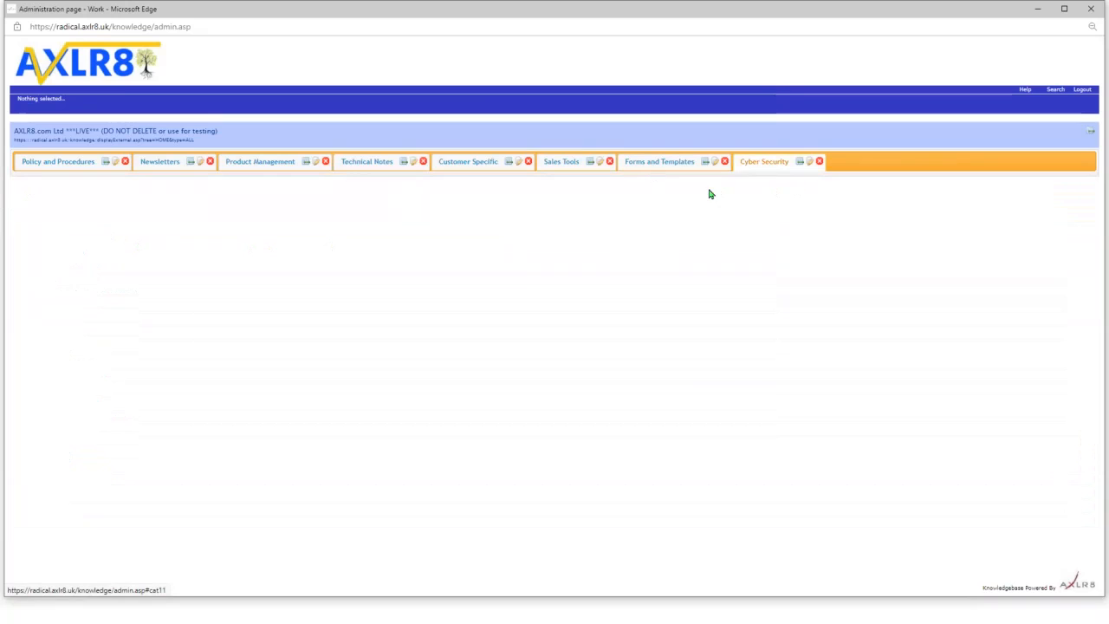
- Under Policy and Procedures > Security Policies, edit the Business Continuity and Disaster Recovery Policy
click(50, 168)
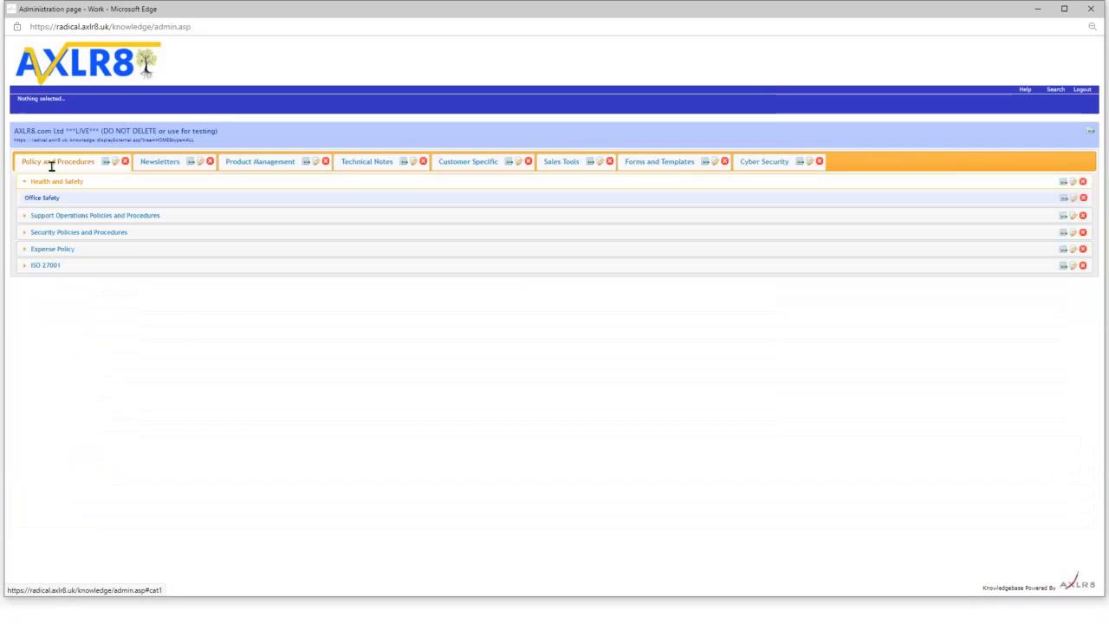
click(25, 216)
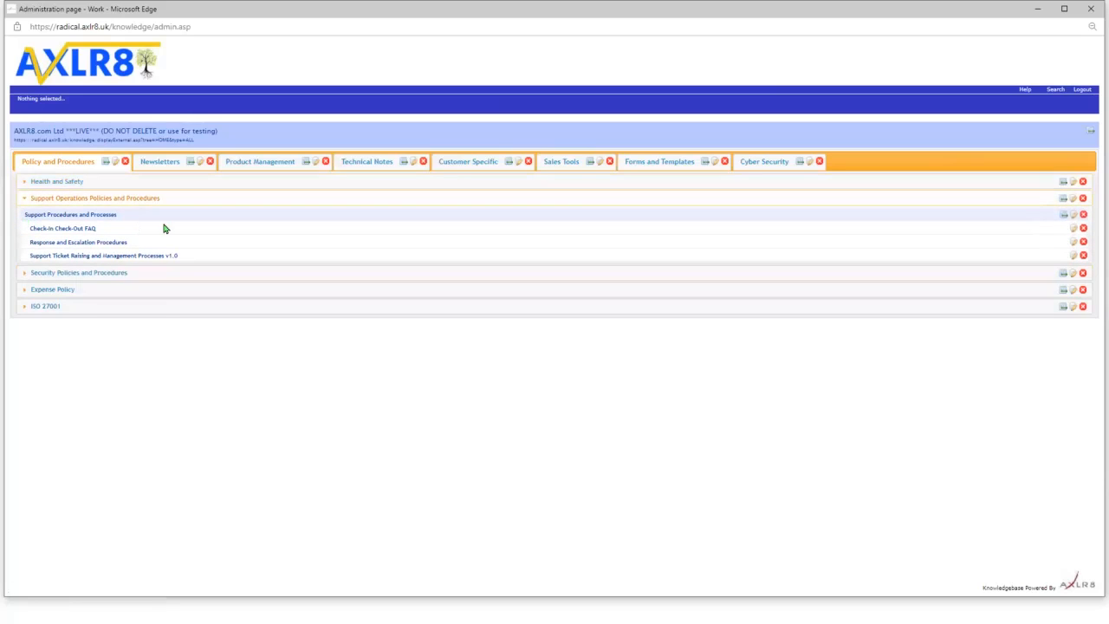
click(25, 274)
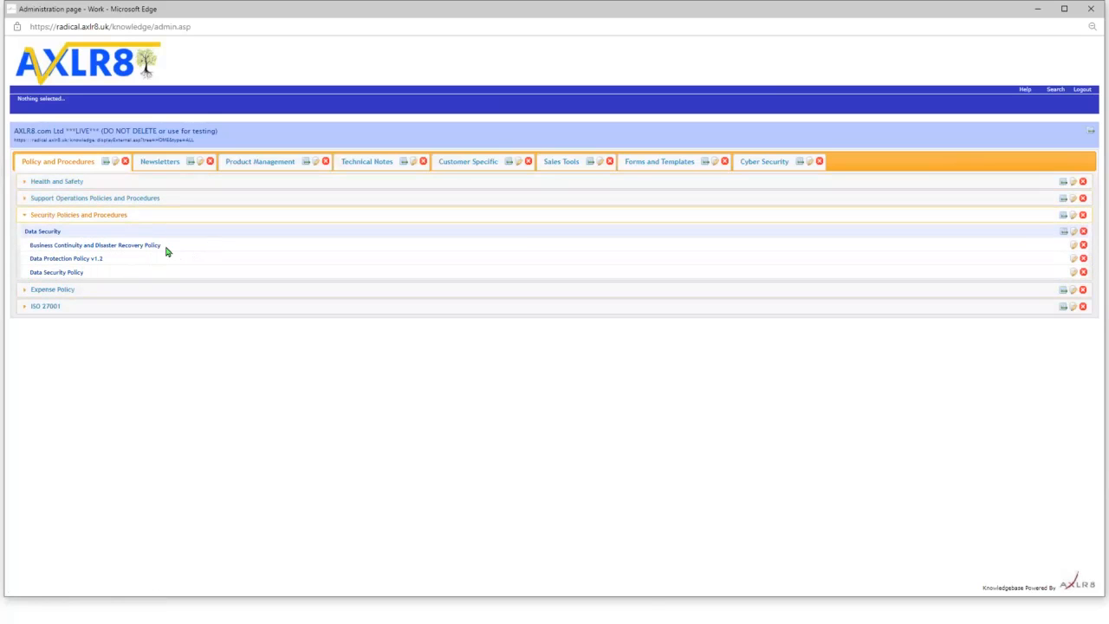
click(1074, 246)
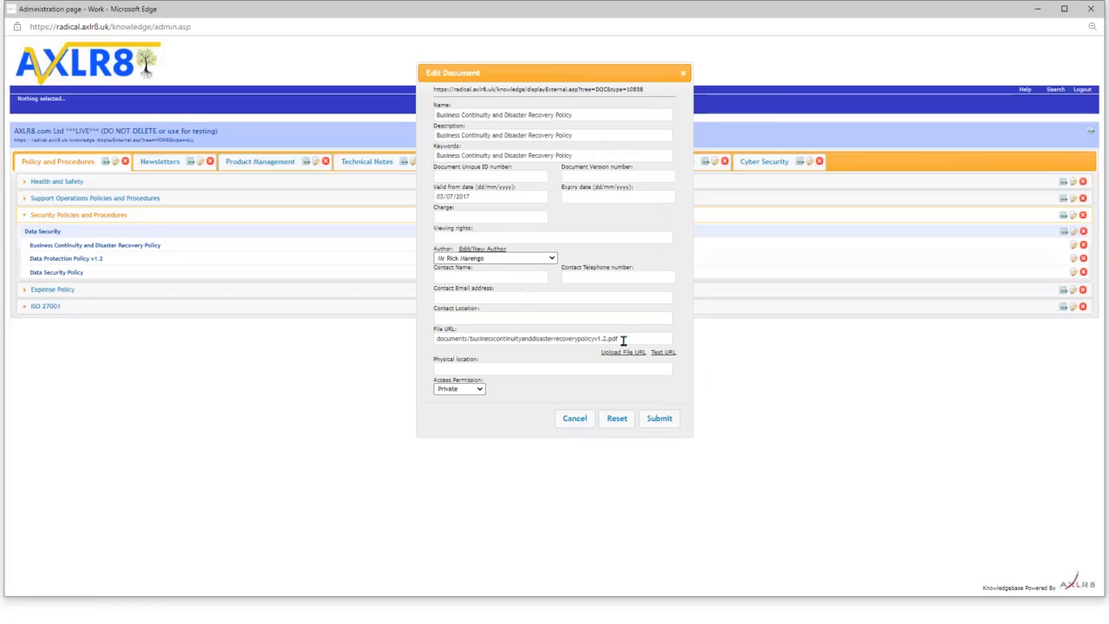
drag(579, 72, 549, 73)
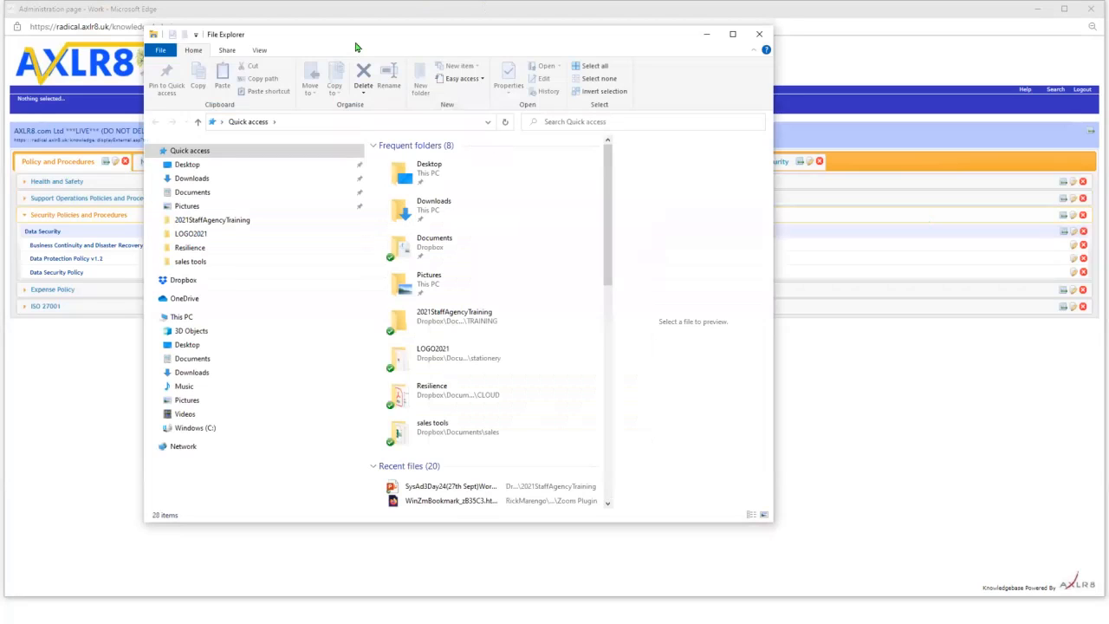
key(alt+F4)
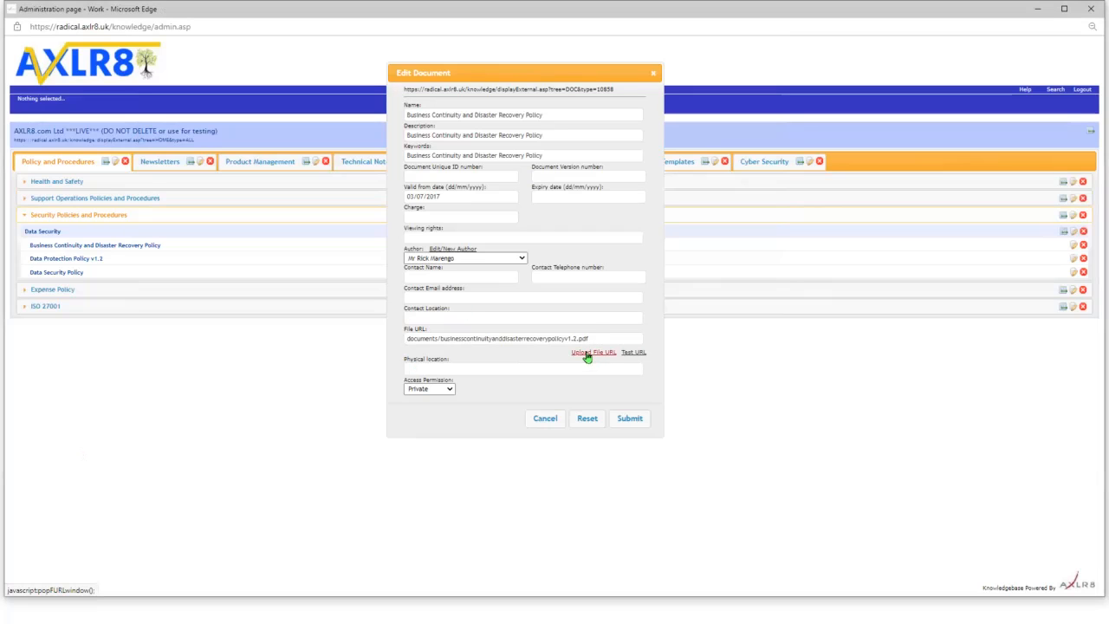
- Start a file upload, cancel the file chooser, and close the Business Continuity policy's edit form
click(587, 355)
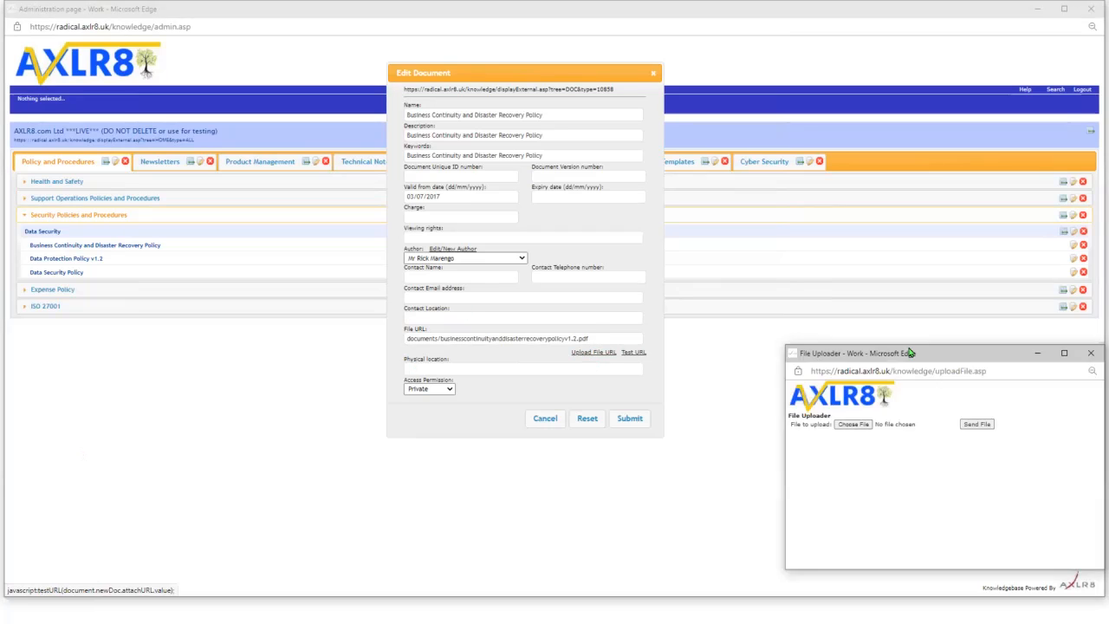
click(850, 425)
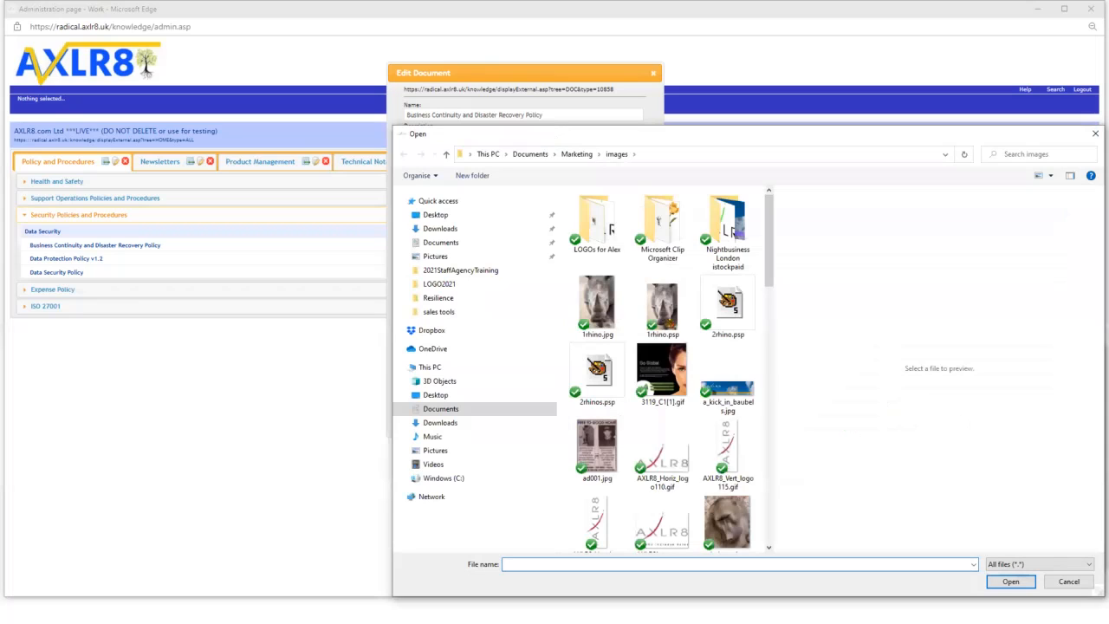
key(Escape)
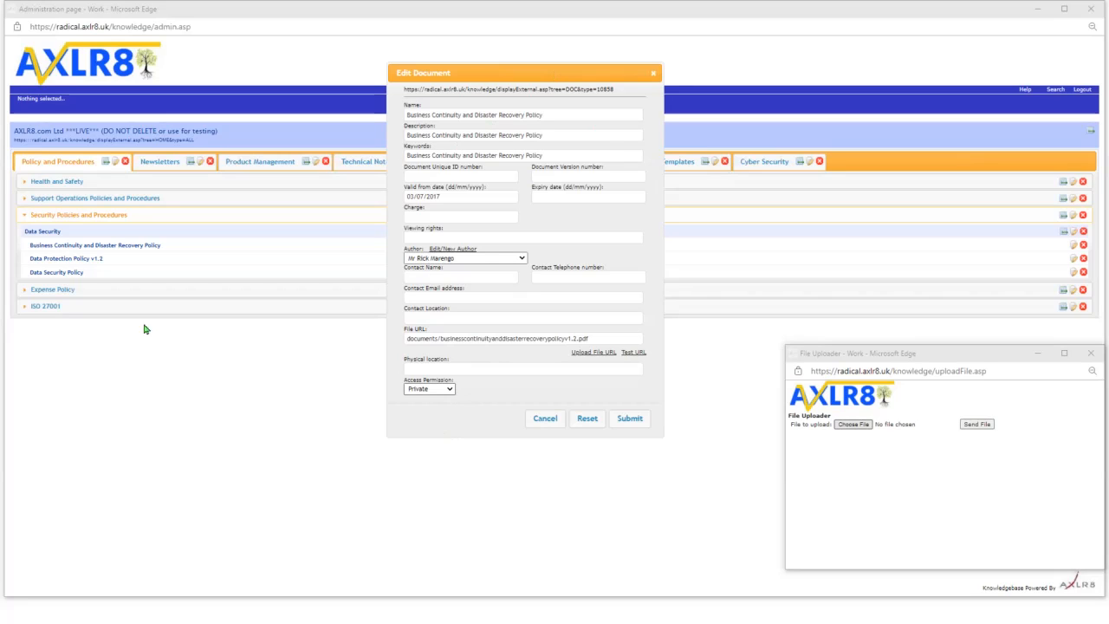
click(63, 260)
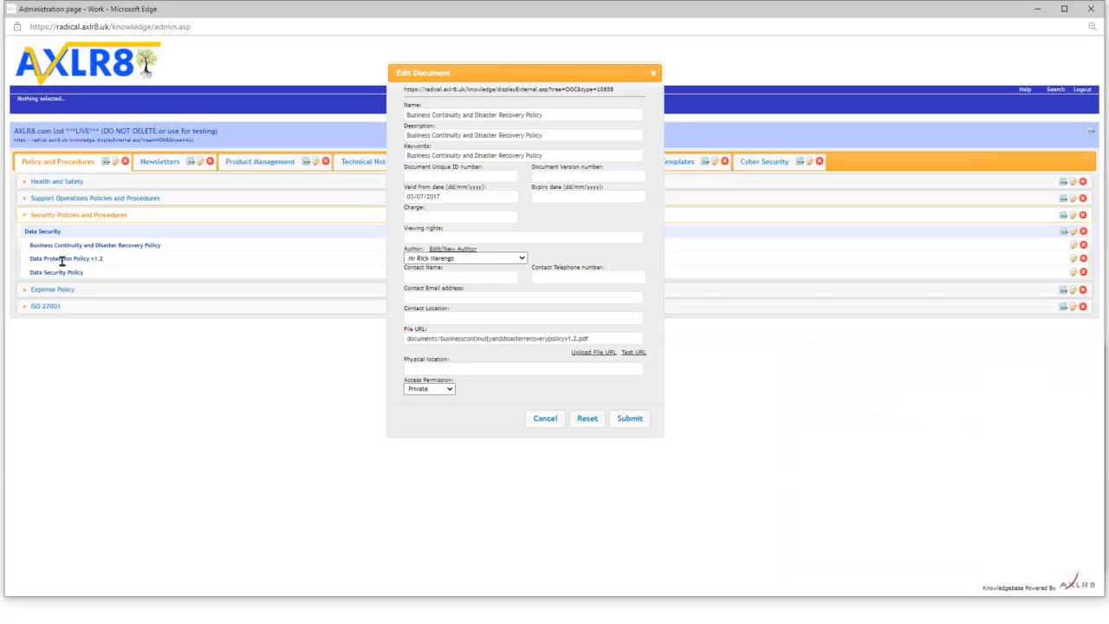
click(655, 74)
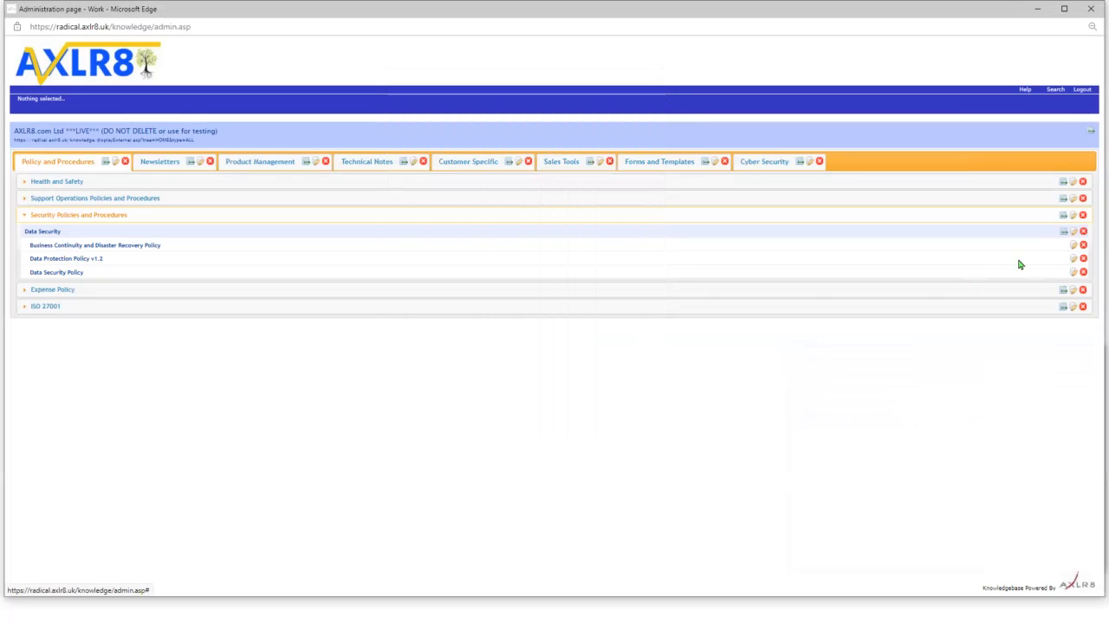
- Check the Data Protection Policy v1.2 file path, then reopen the Business Continuity policy for editing
click(1073, 258)
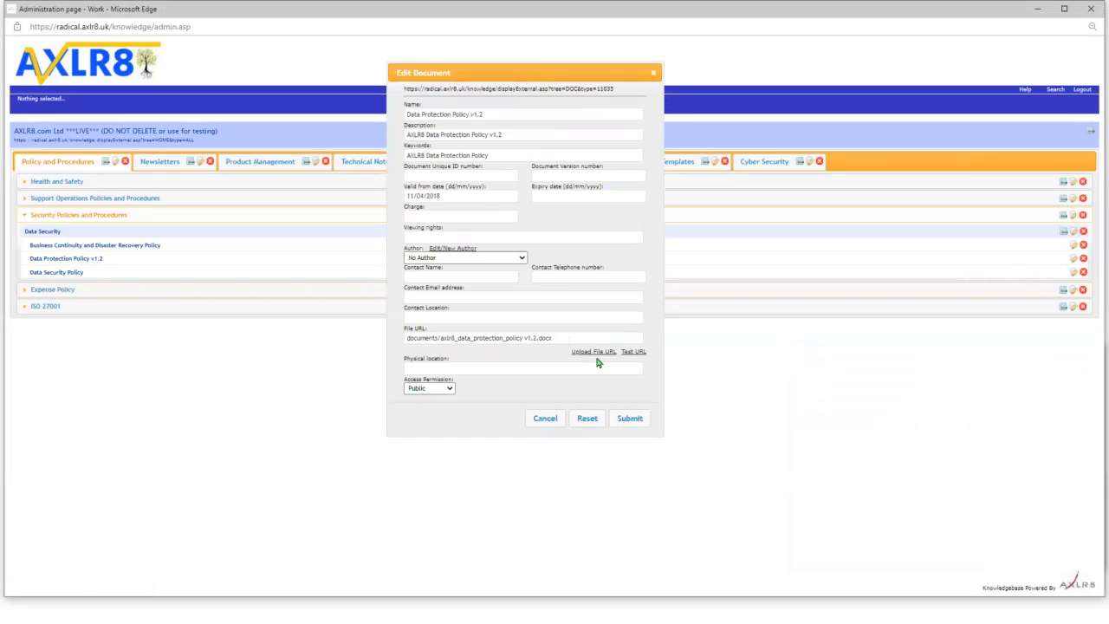
click(559, 338)
triple_click(559, 338)
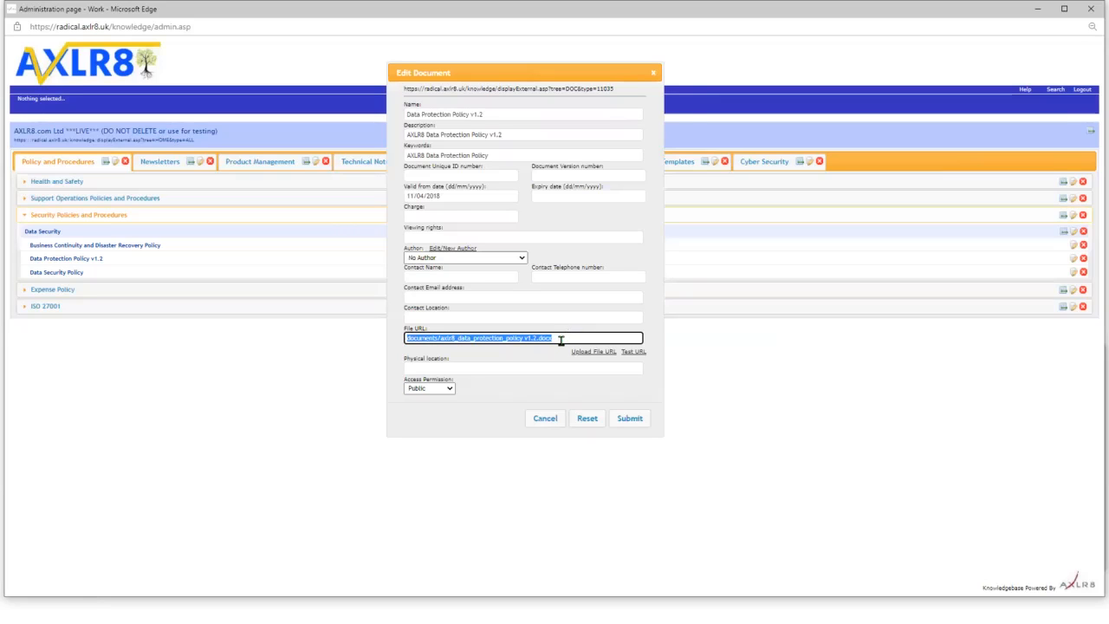
drag(621, 93, 390, 102)
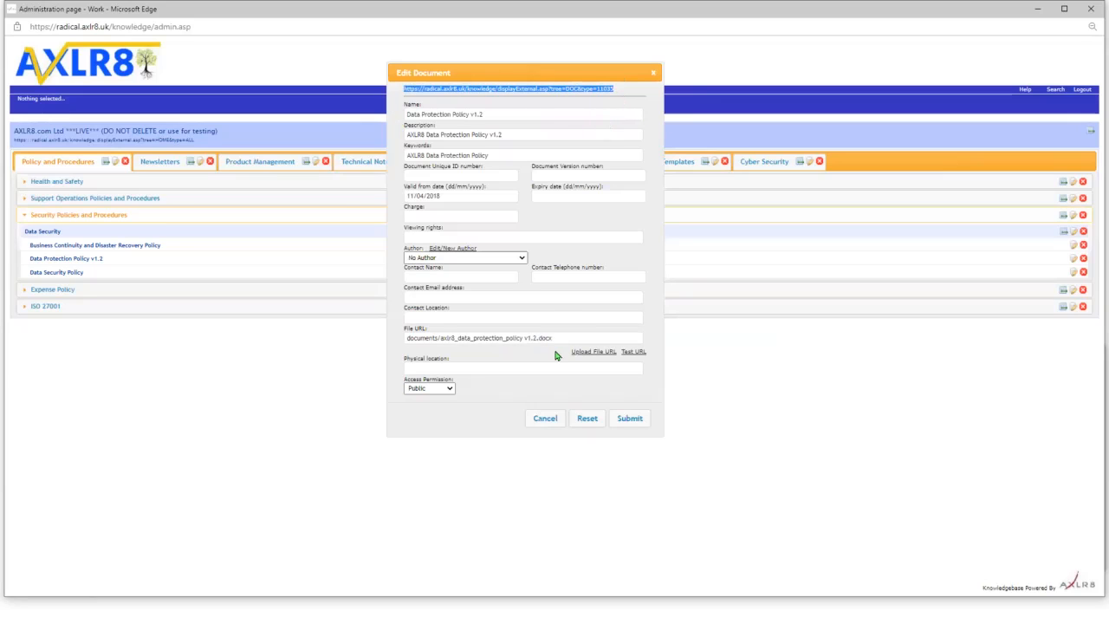
drag(563, 338, 64, 99)
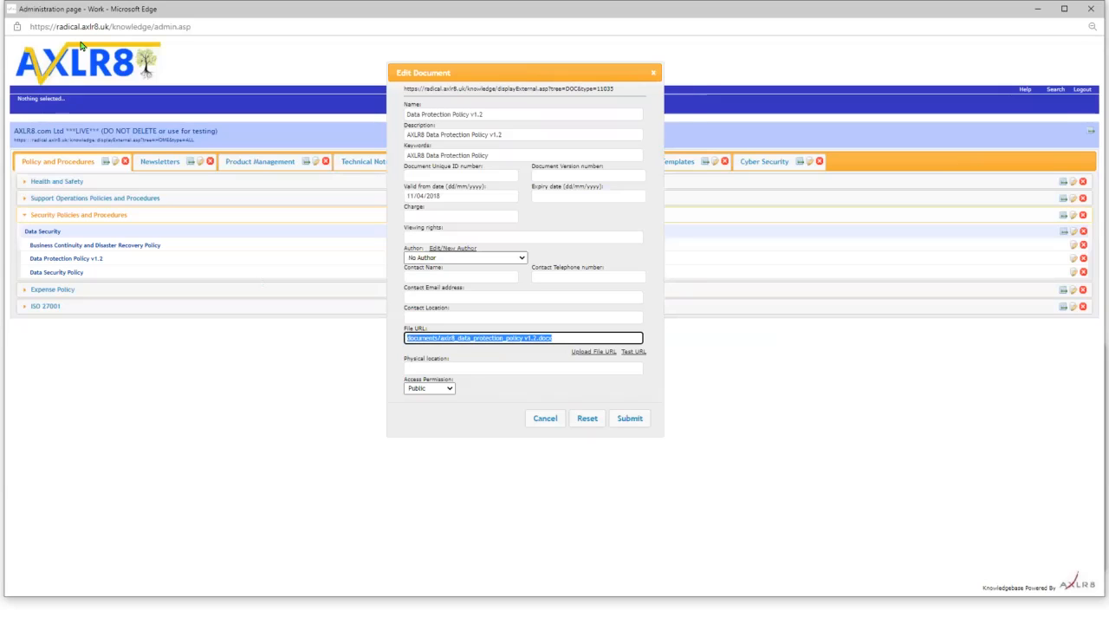
drag(59, 26, 115, 26)
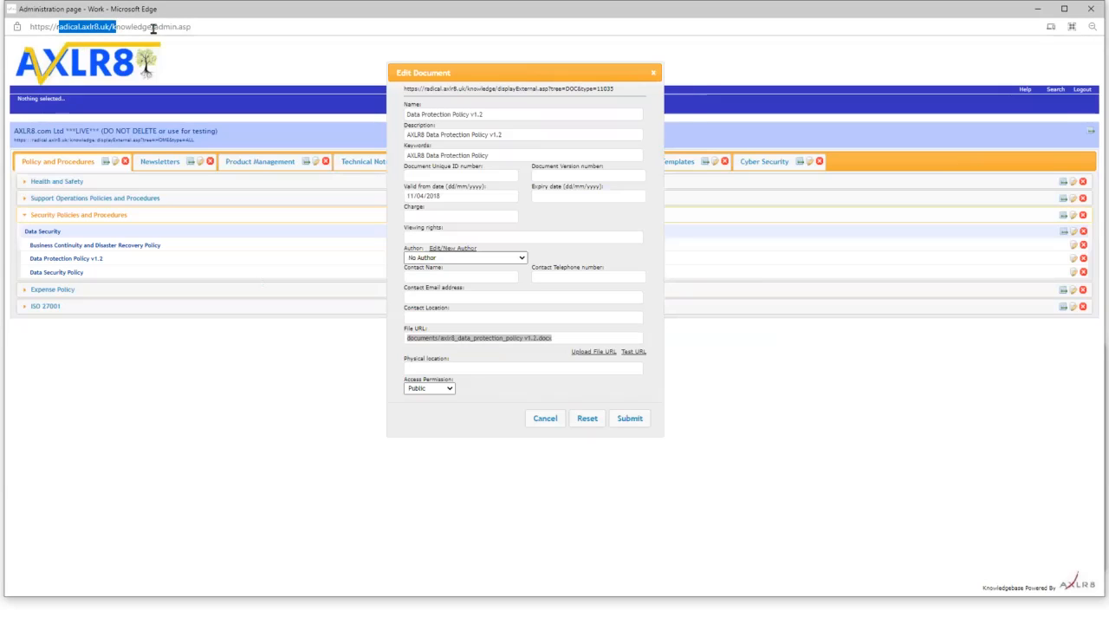
click(583, 338)
drag(583, 338, 263, 347)
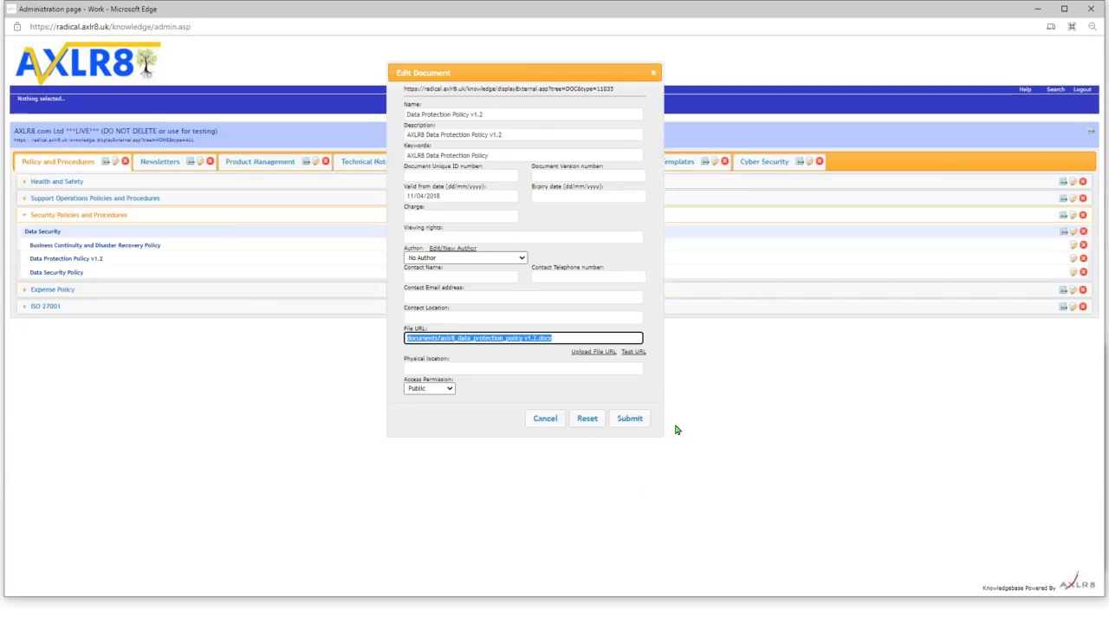
click(1079, 253)
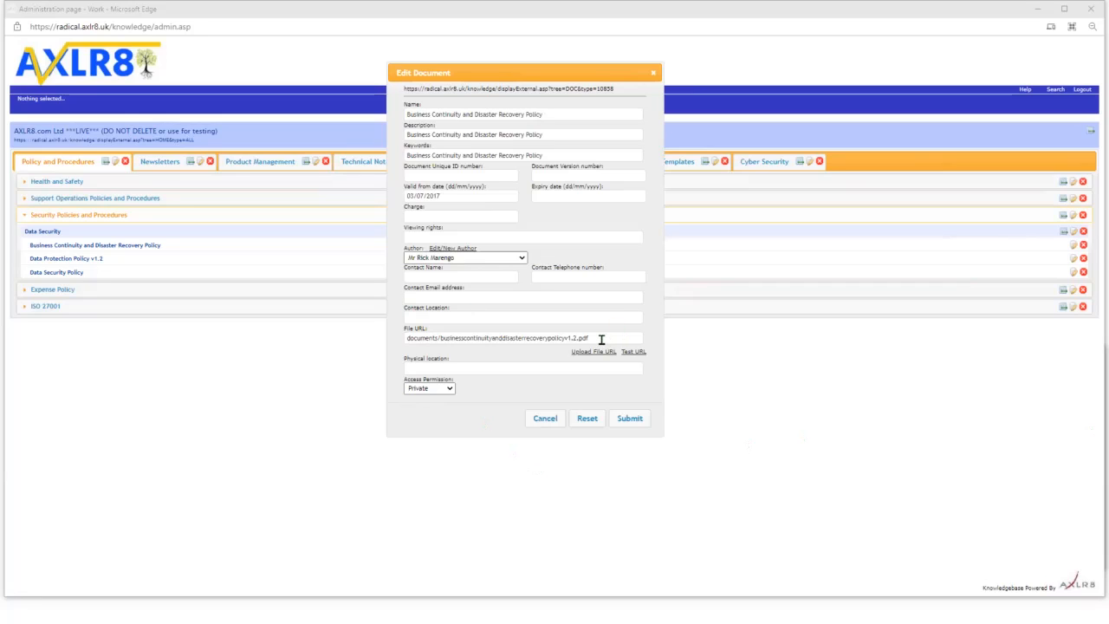
- Replace the File URL with the new V1.3 PDF link, append 'V1.3' to the name, and submit
drag(604, 340, 242, 354)
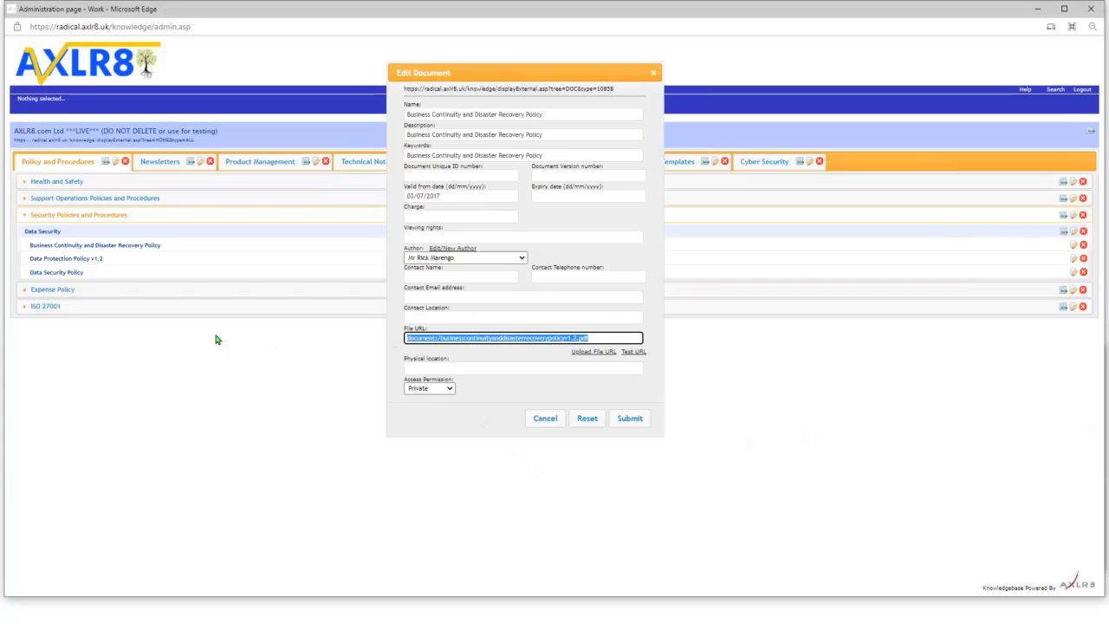
text(https://www.axlr8.com/Files/BusinessContinuityandDisasterRecoveryPolicyV1.3.pdf)
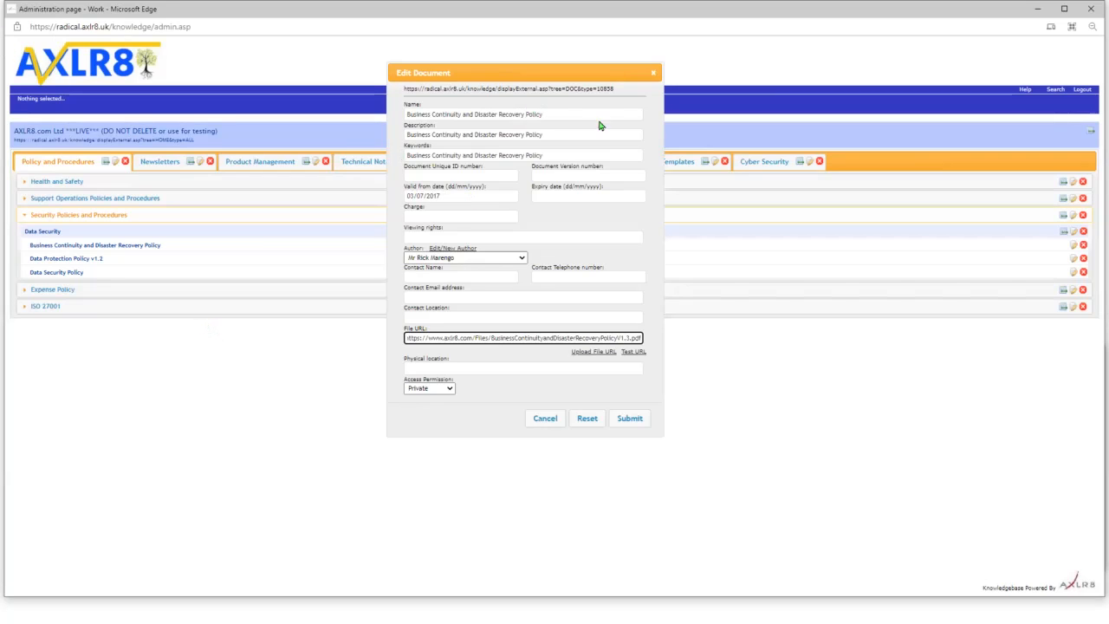
click(574, 105)
click(583, 114)
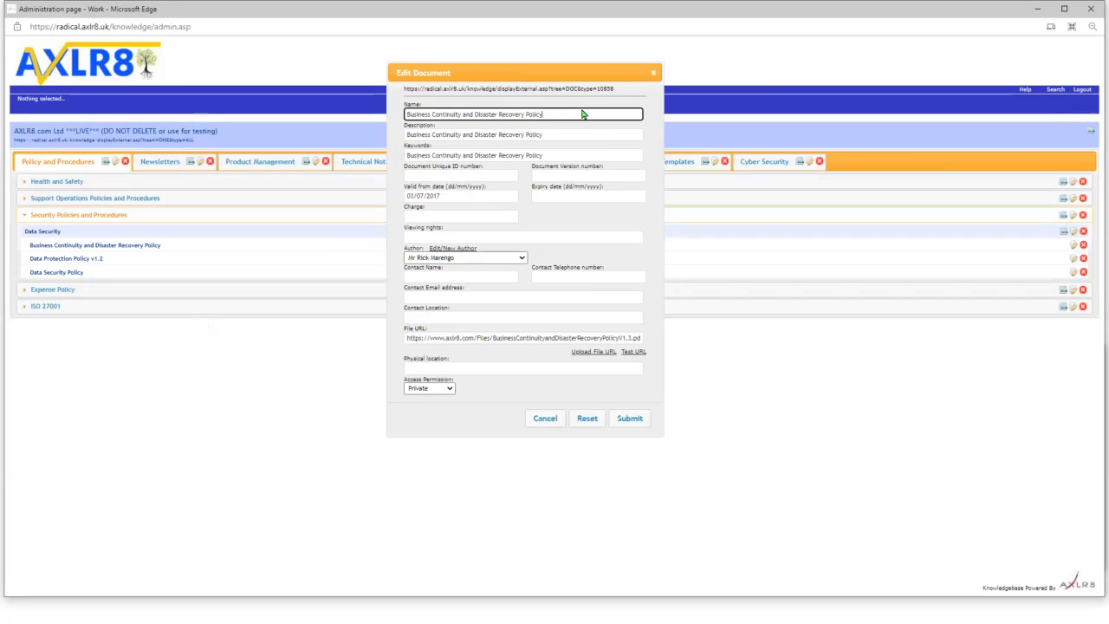
text(V1.3)
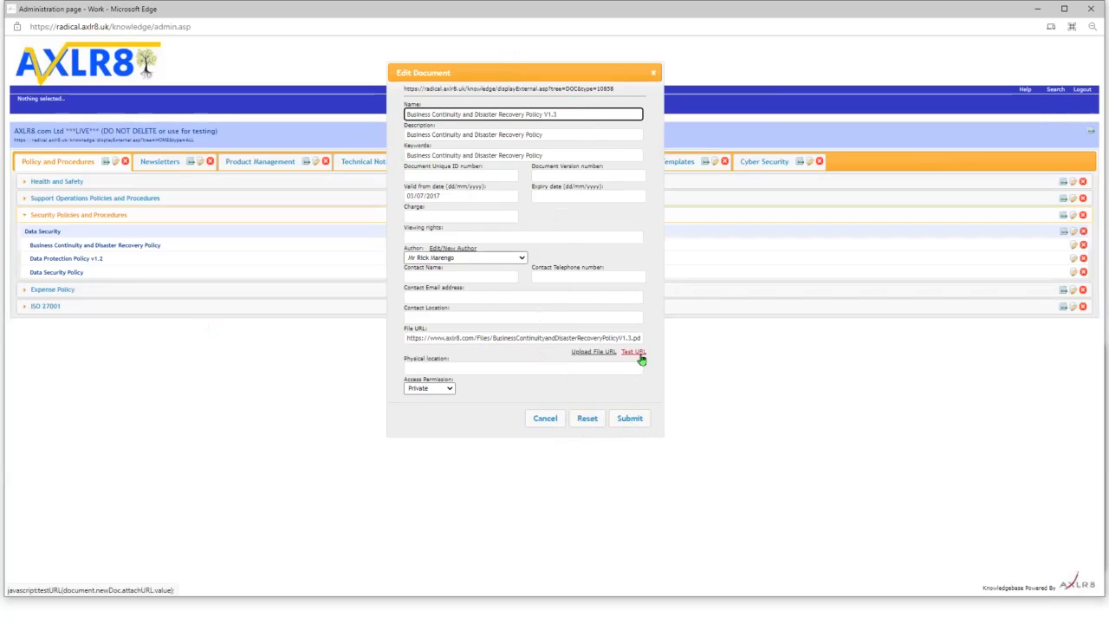
click(628, 422)
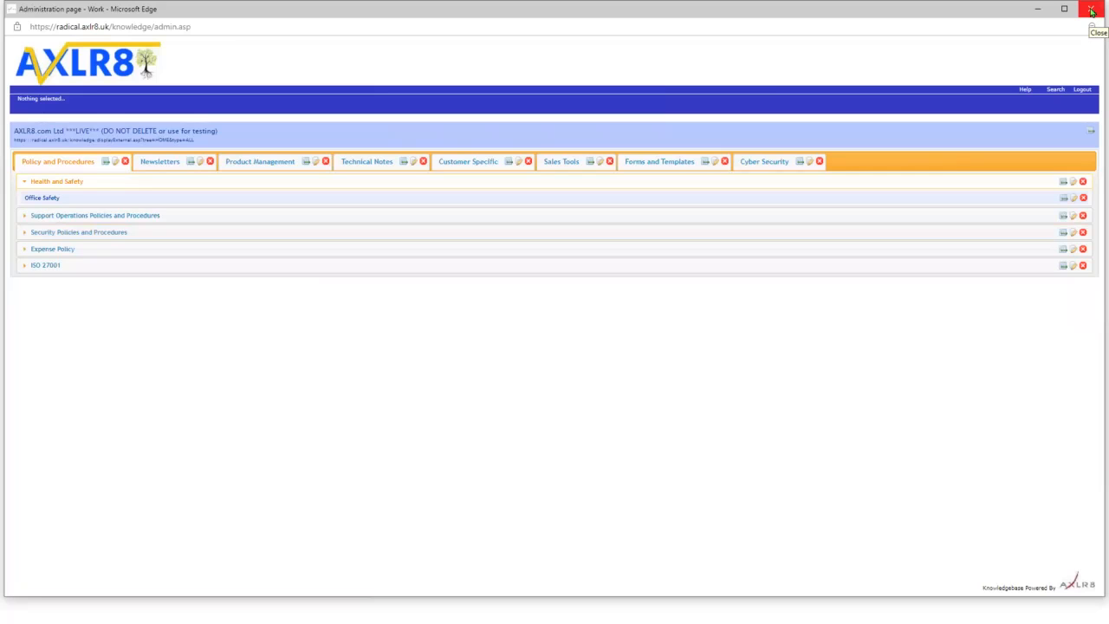
- Close the admin window, shift the dashboard aside, and bring the slideshow to the Labels Admin slide
click(1091, 10)
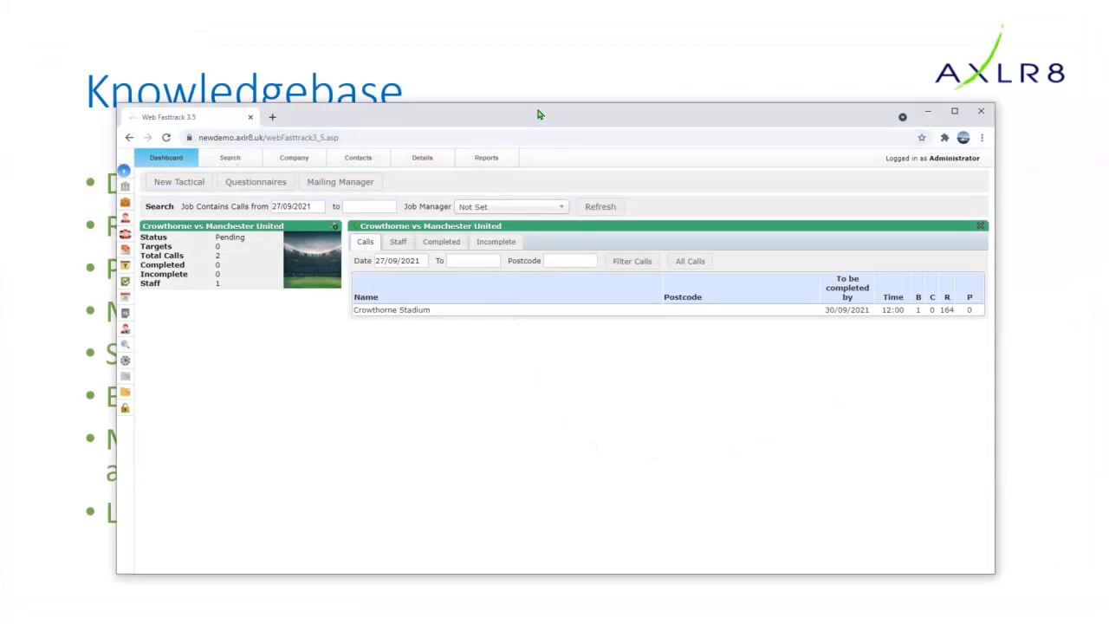
drag(539, 114, 567, 66)
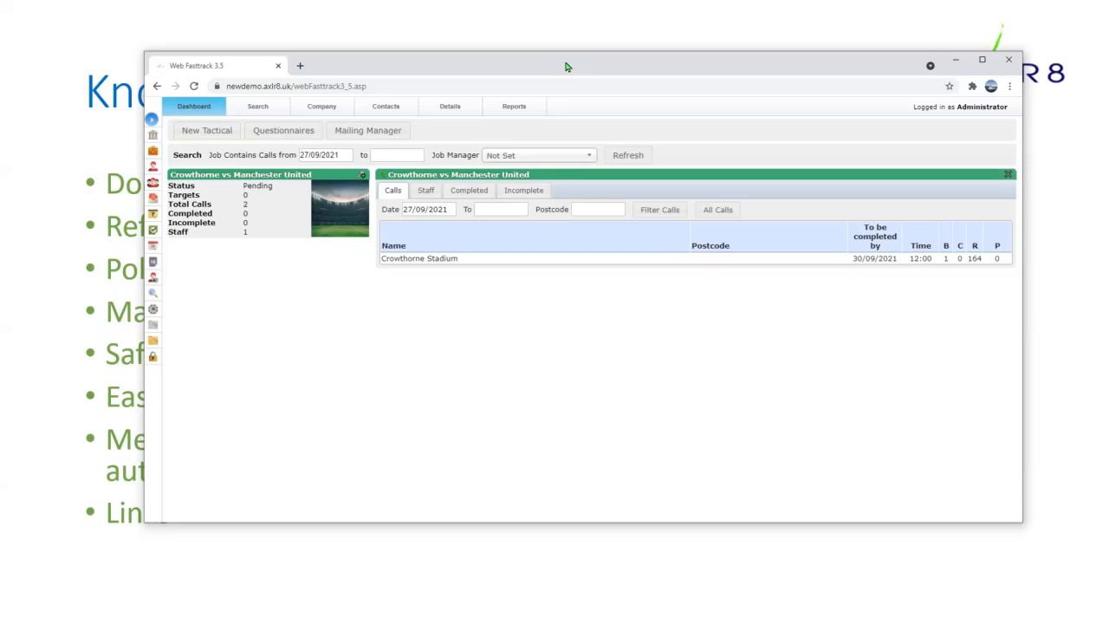
drag(568, 66, 612, 63)
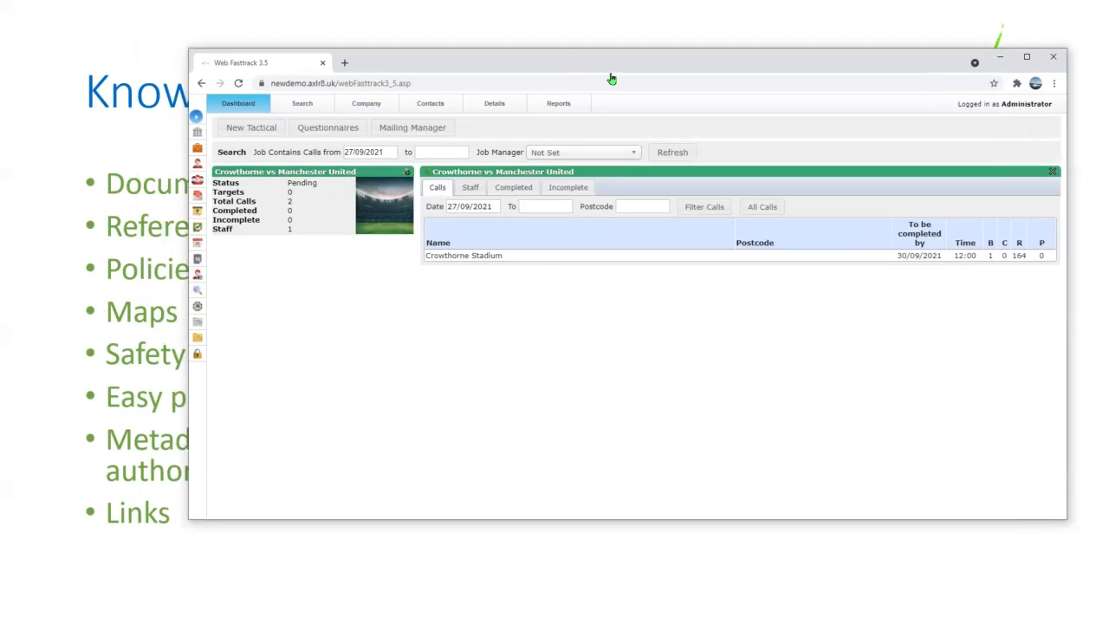
click(68, 447)
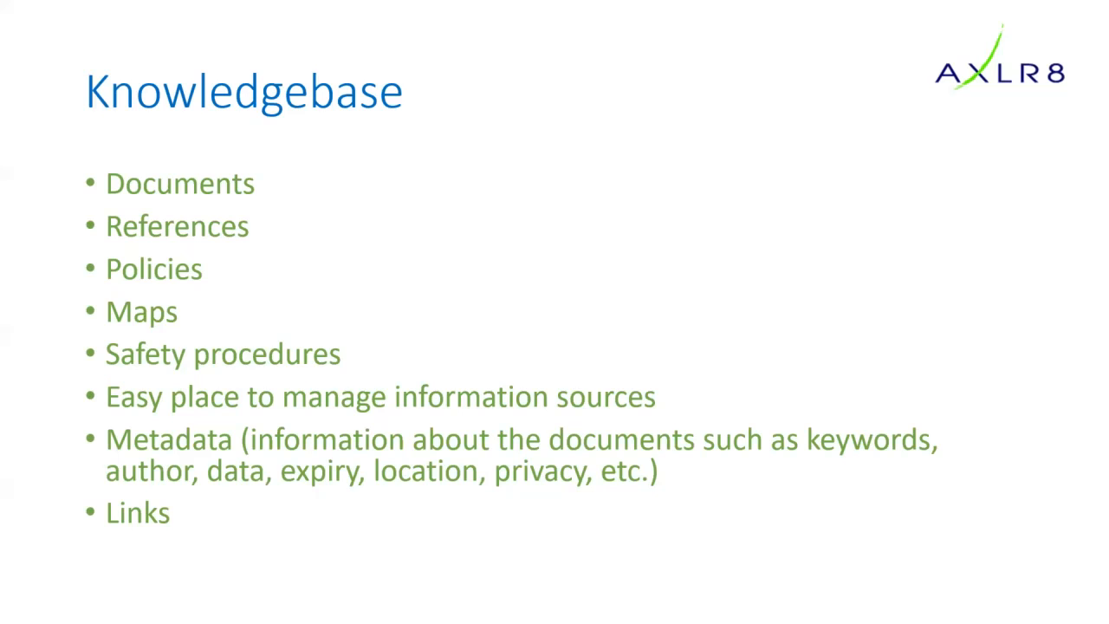
click(526, 251)
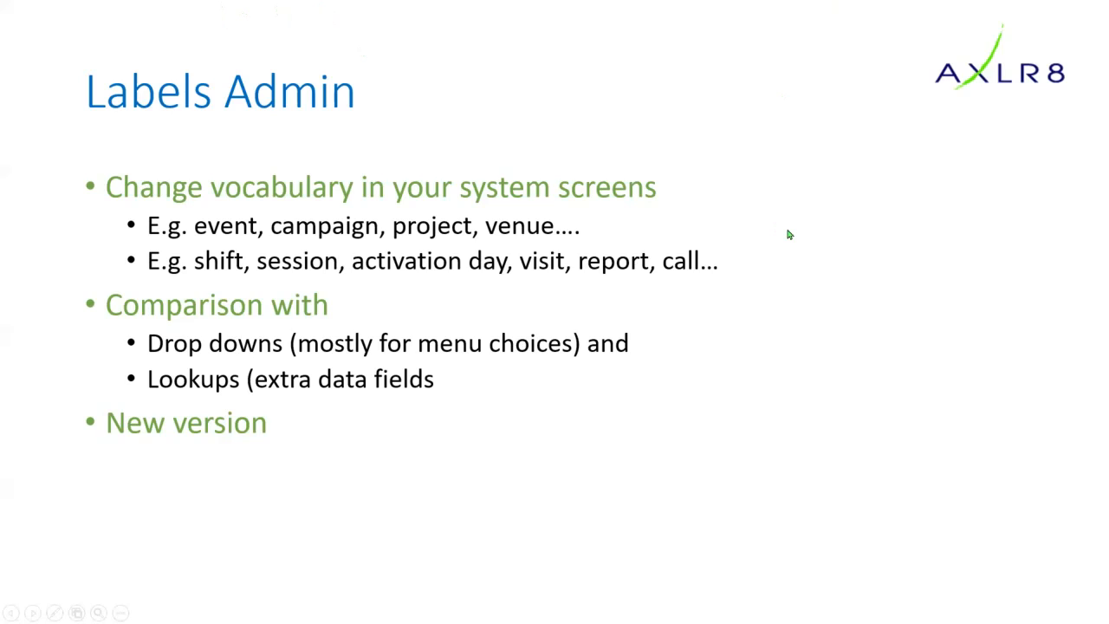
- Alt+Tab to put the Web Fasttrack dashboard in front of the Labels Admin slide
key(alt+Tab)
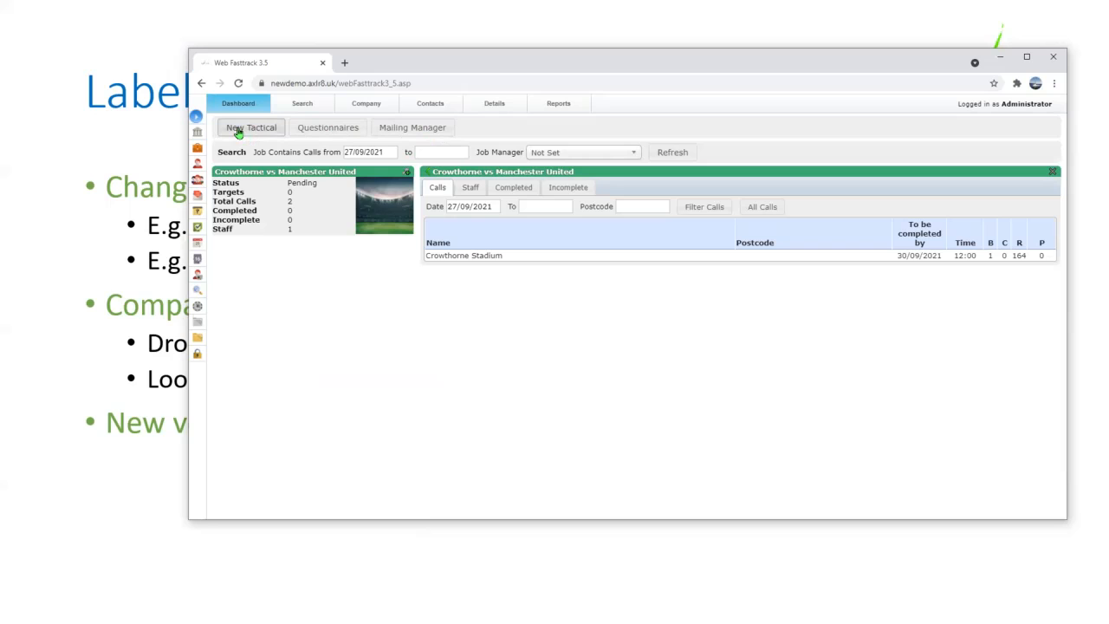
- In Labels Admin, pick WFT3_5_NAV from the Load Labels list and load it
click(198, 305)
drag(901, 130, 525, 110)
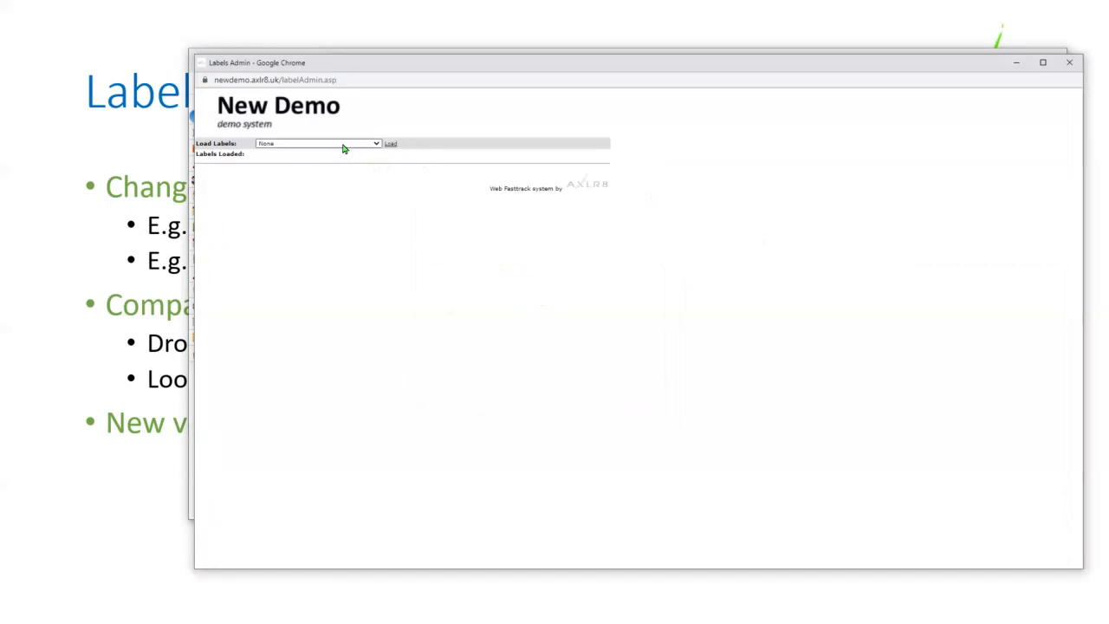
click(344, 146)
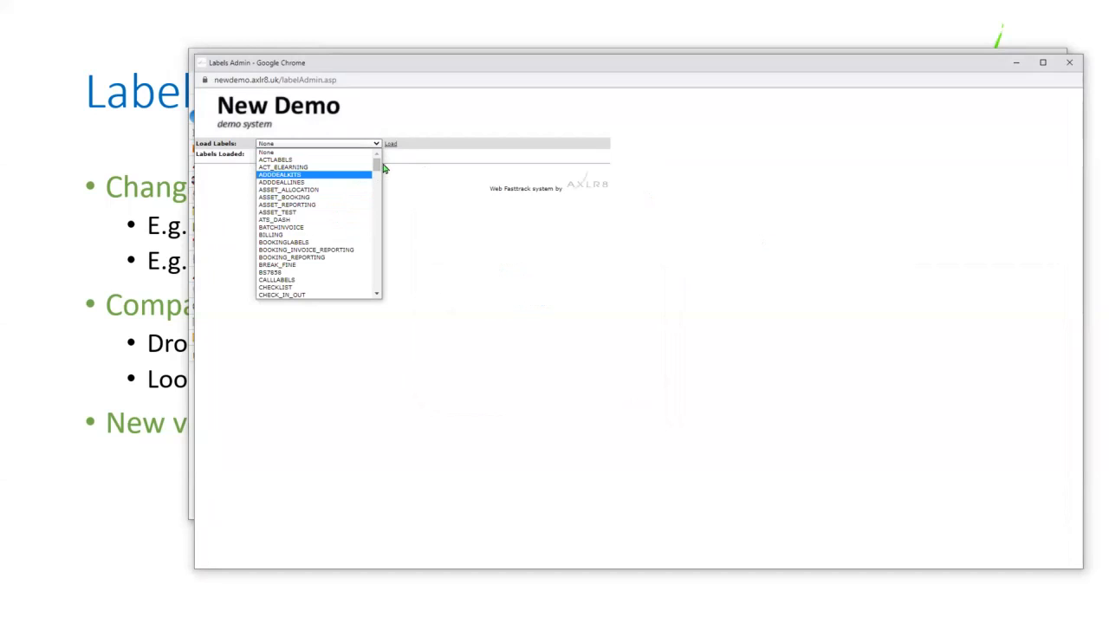
drag(378, 167, 377, 289)
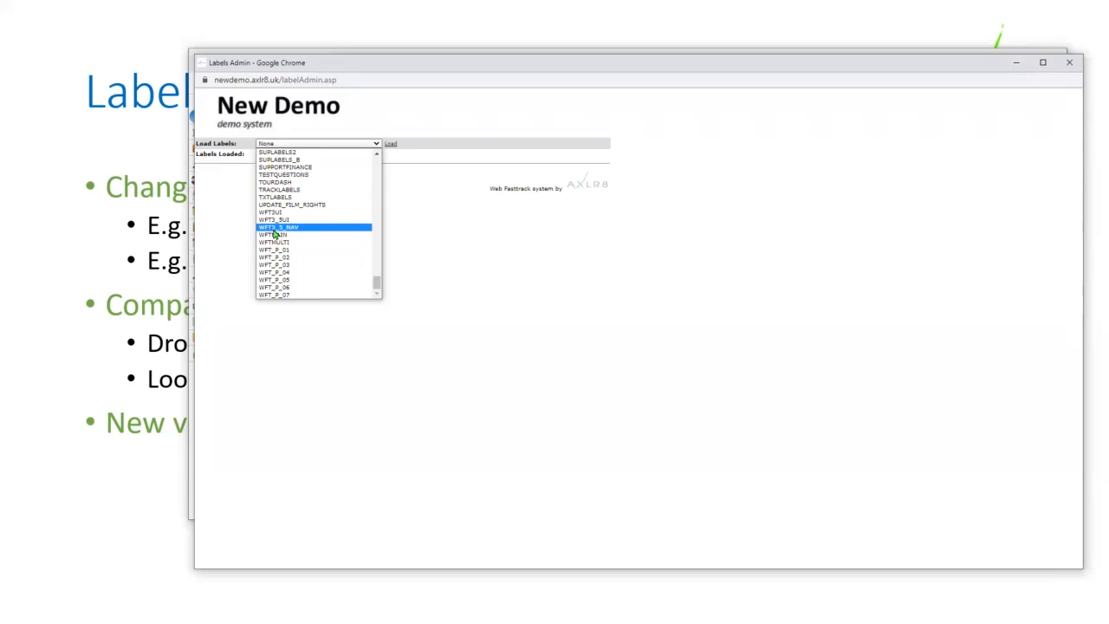
click(262, 228)
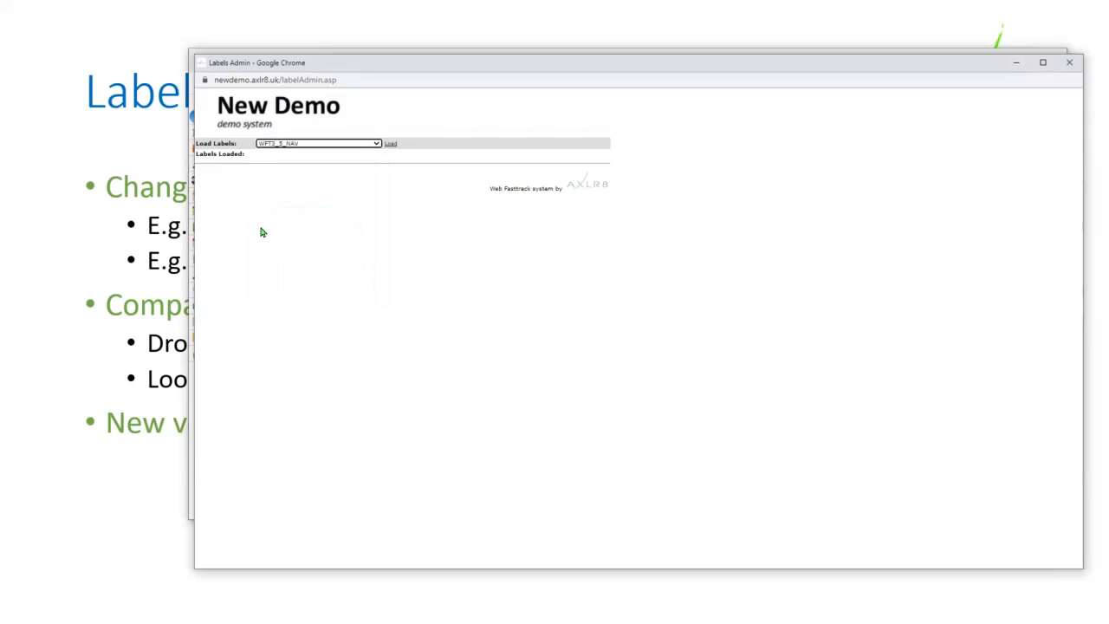
click(390, 146)
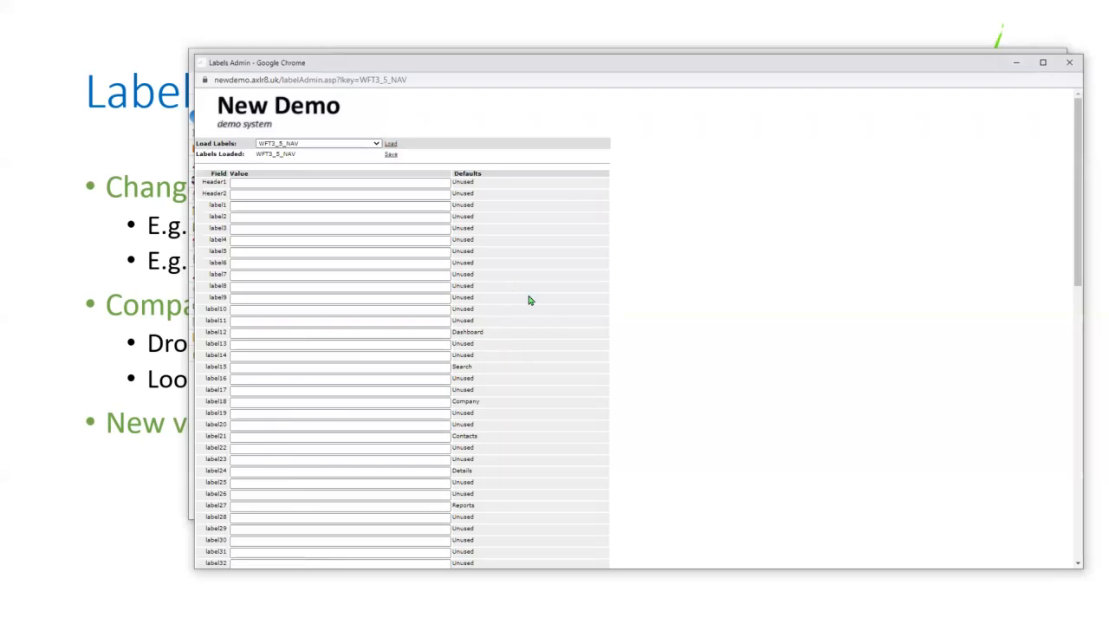
- Pick WFT3_5UI from the Load Labels dropdown and load it
scroll(497, 371, down, 3)
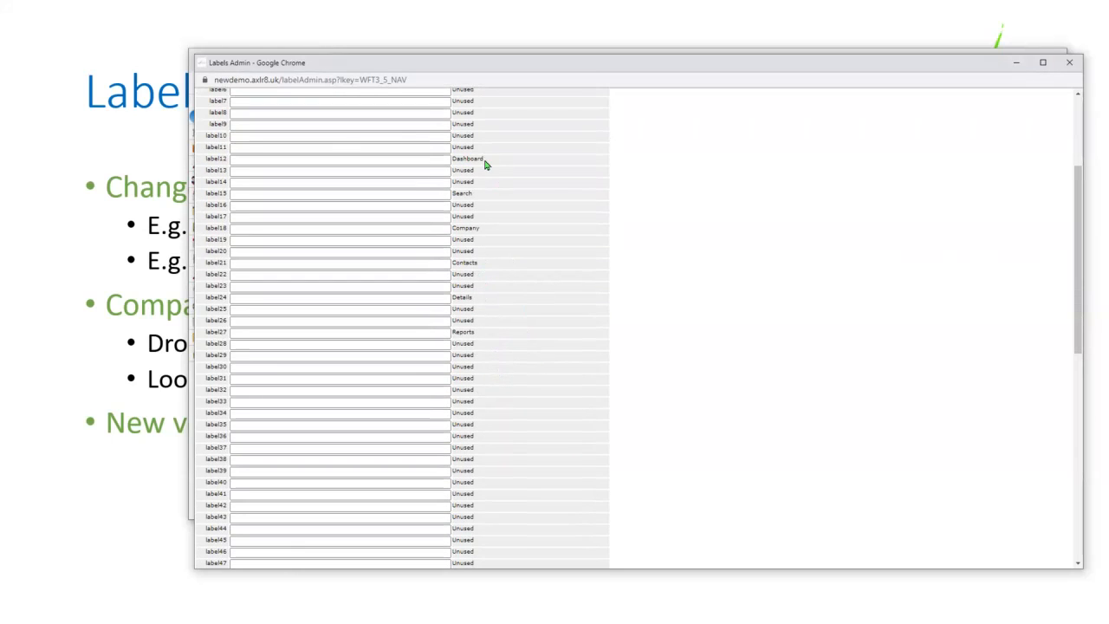
scroll(460, 451, down, 5)
scroll(361, 240, up, 8)
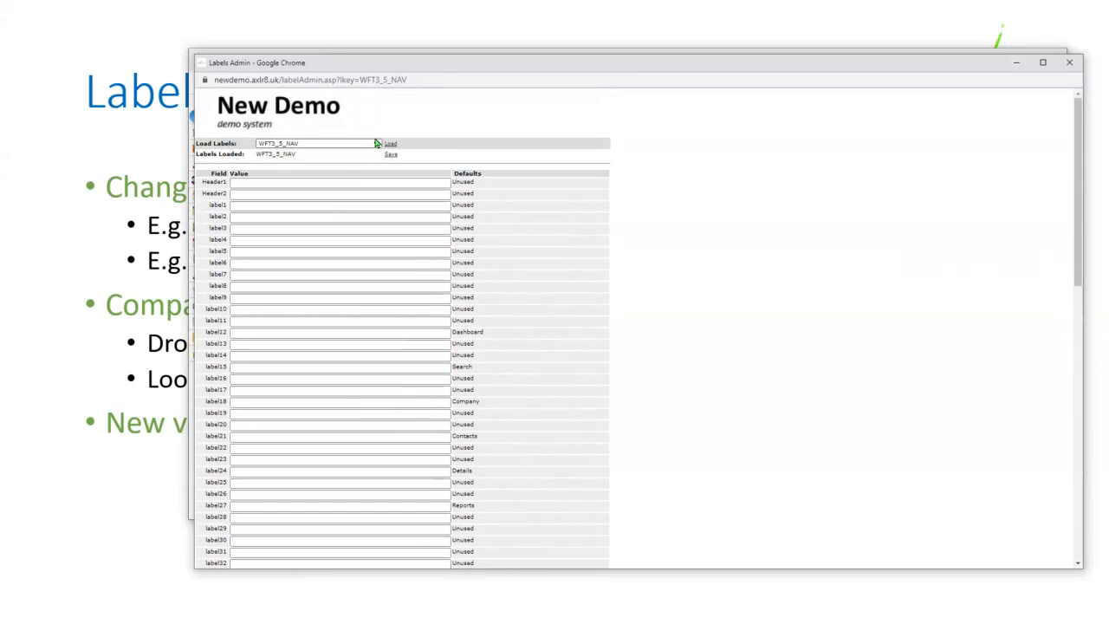
click(377, 145)
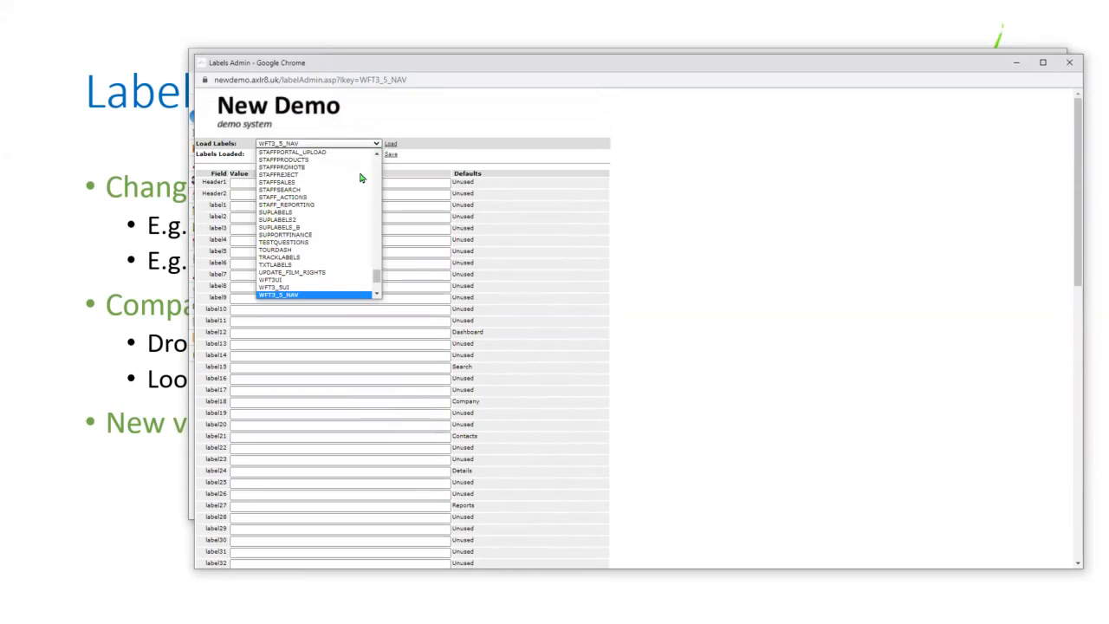
click(278, 289)
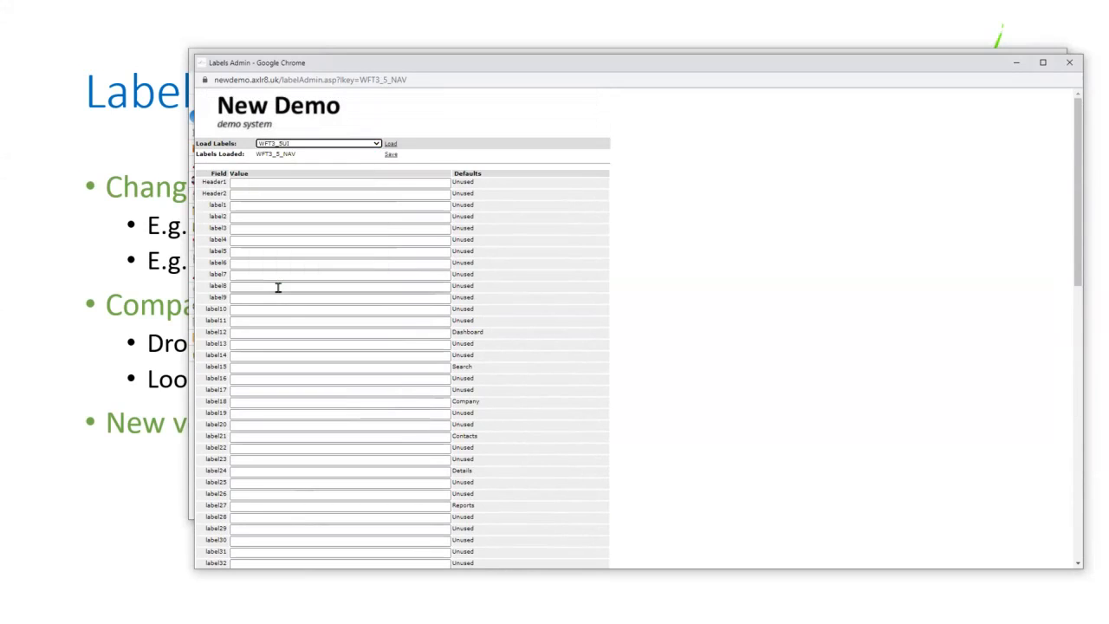
click(391, 144)
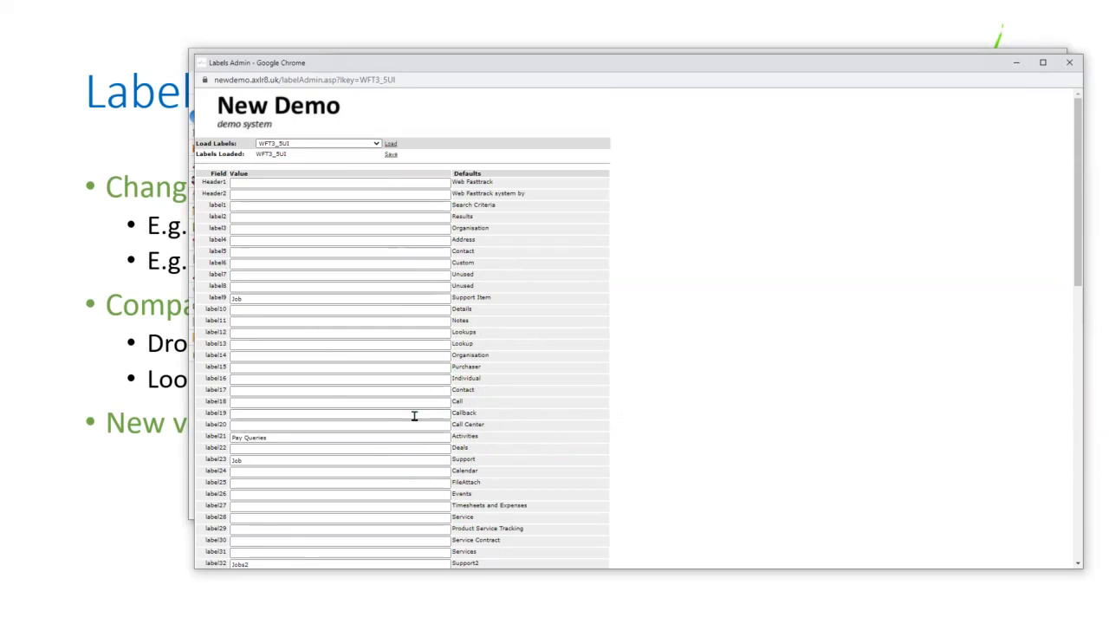
- Enter Task Centre as label20's value and Client as label3's value
click(291, 424)
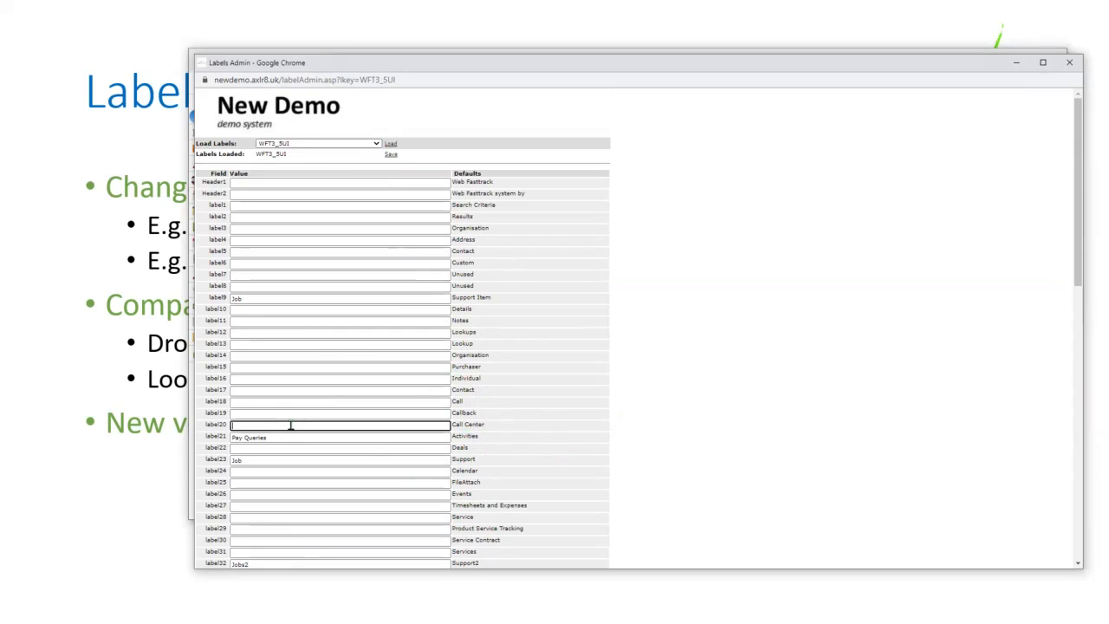
text(Task Centre)
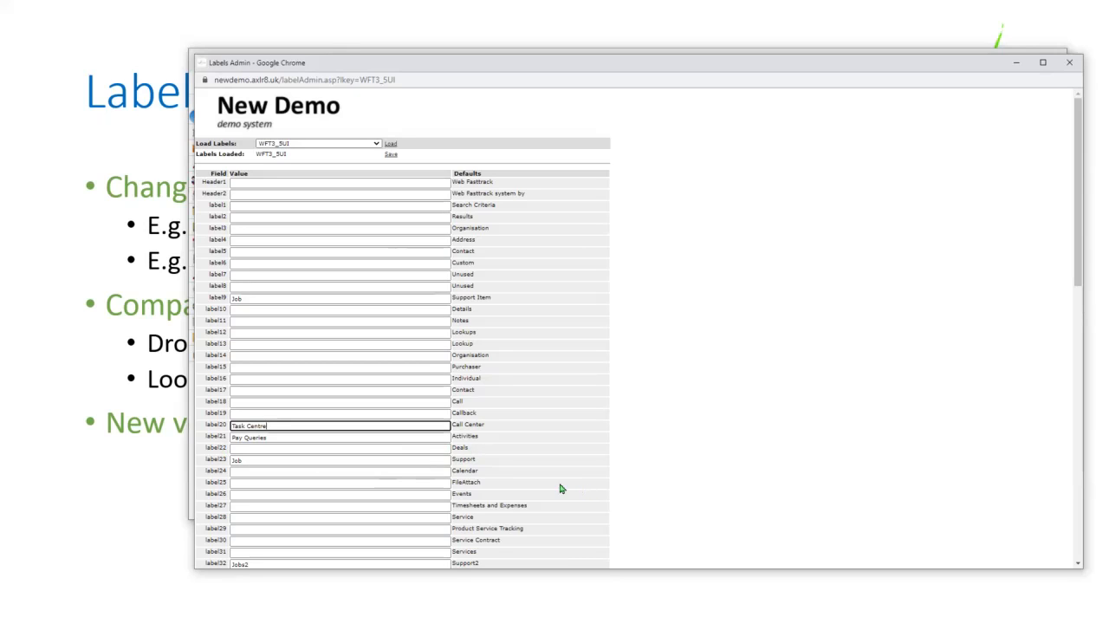
double_click(210, 460)
double_click(236, 461)
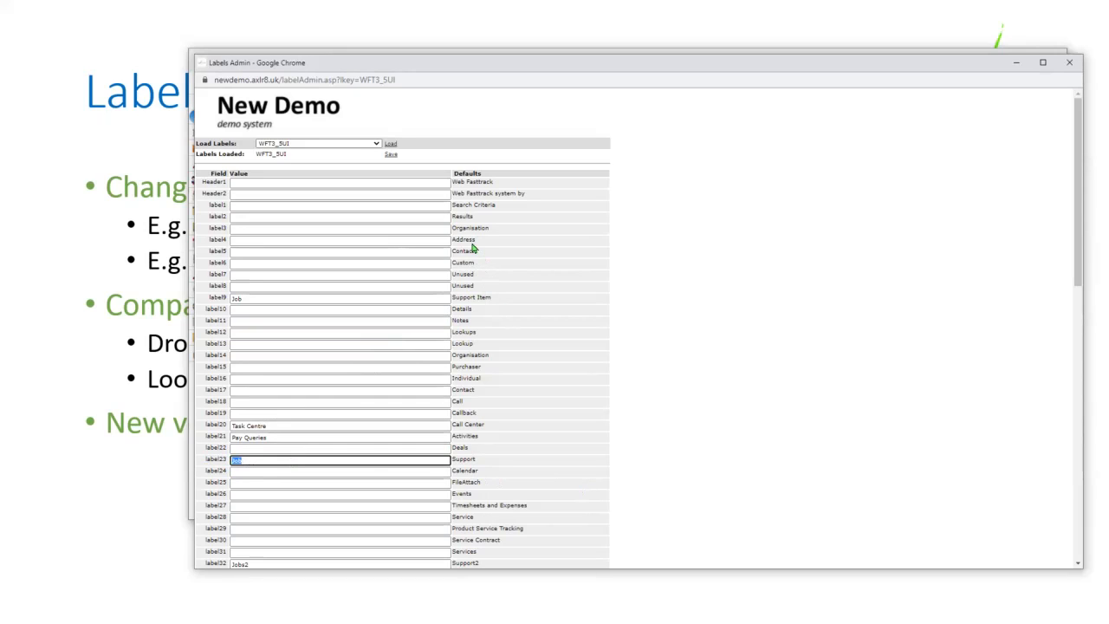
click(246, 229)
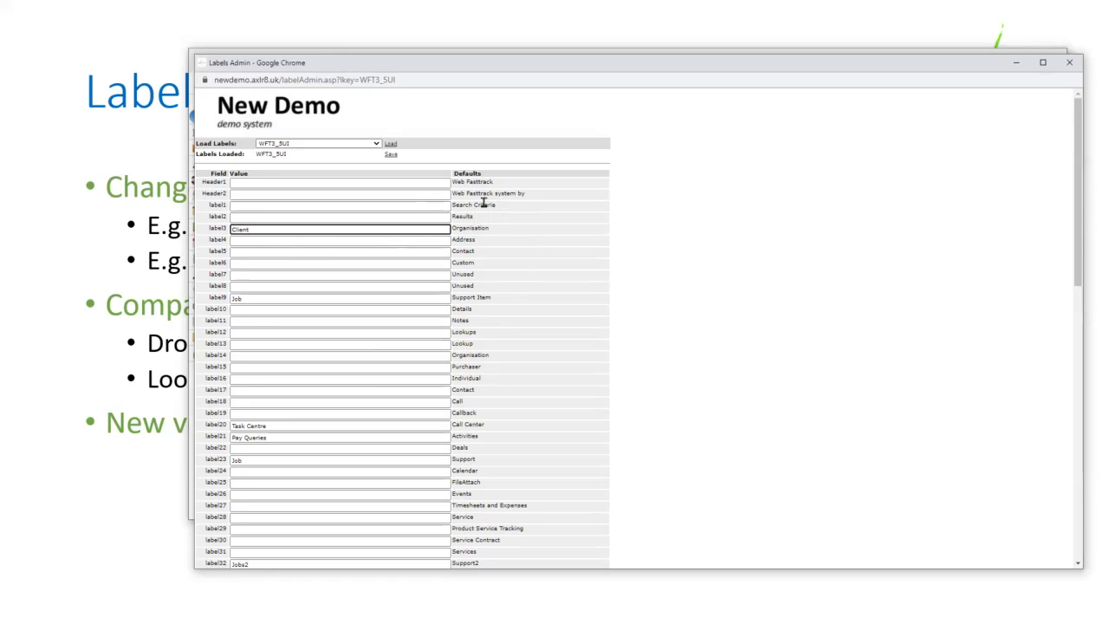
scroll(495, 463, down, 3)
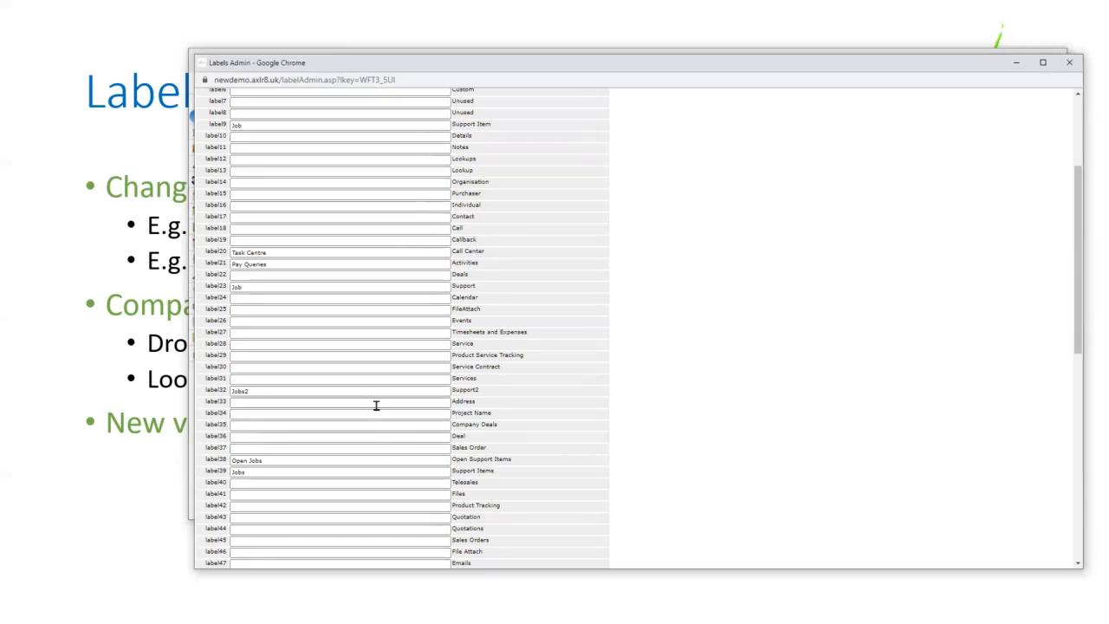
key(ctrl+f)
- Search the page for 'event' and set label26's value to Campaigns
text(tac)
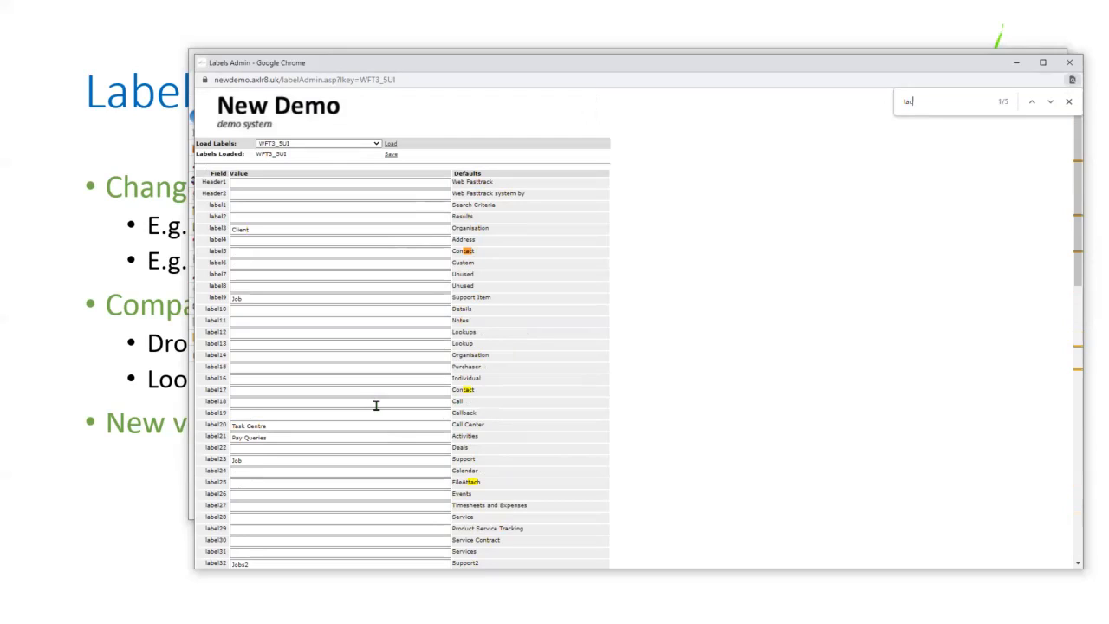
text(ti)
key(BackSpace)
key(BackSpace)
key(BackSpace)
key(BackSpace)
key(BackSpace)
click(248, 496)
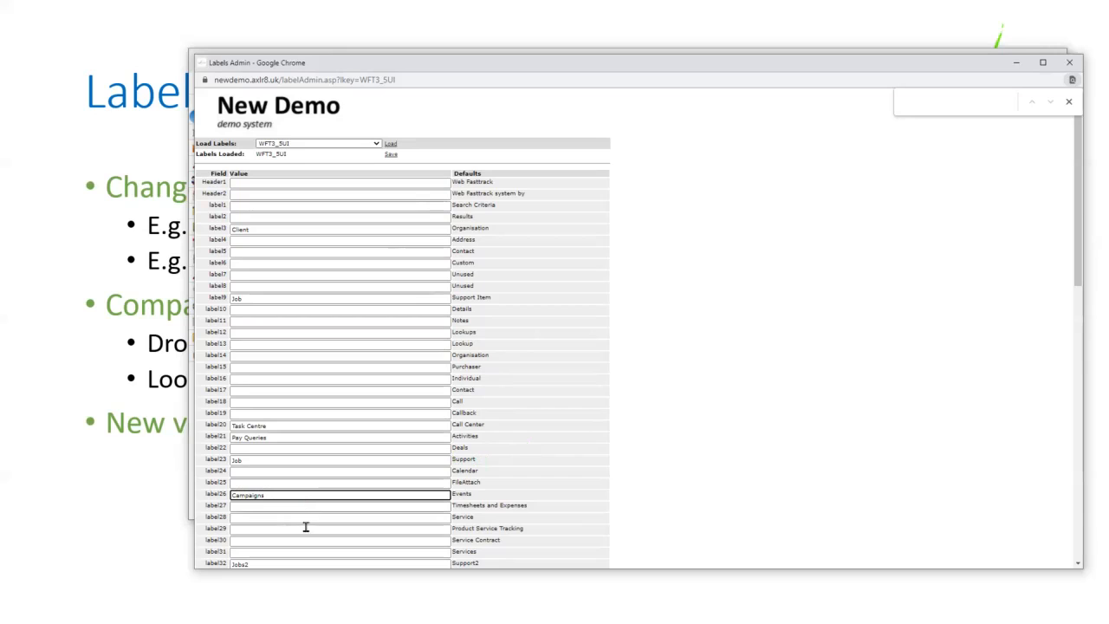
scroll(305, 527, down, 2)
scroll(490, 462, down, 3)
scroll(488, 460, up, 3)
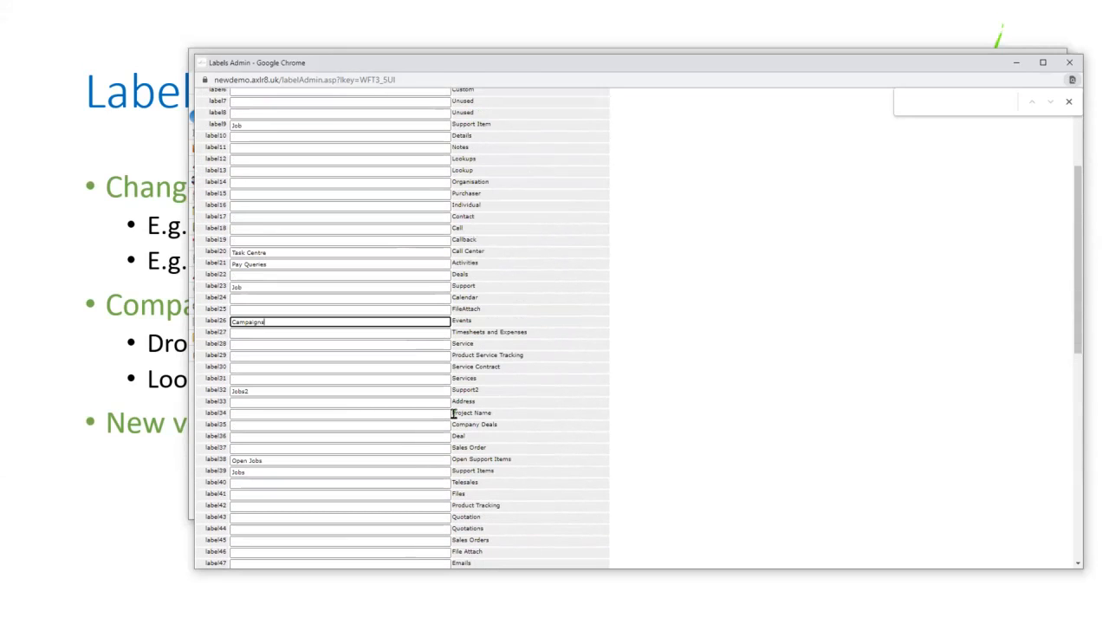
text(event)
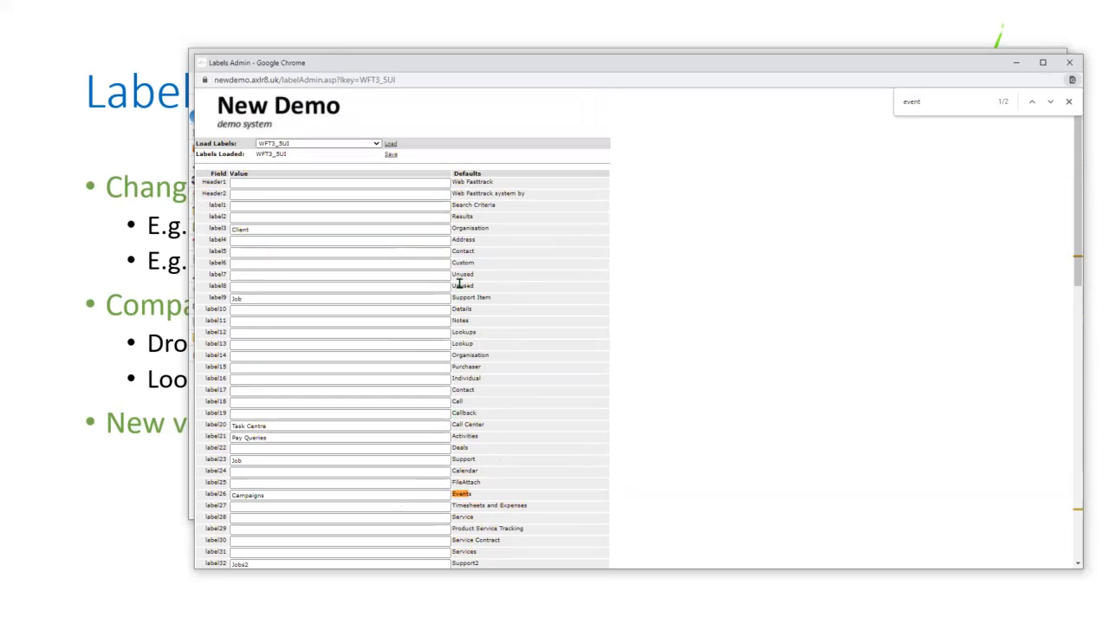
scroll(481, 416, down, 8)
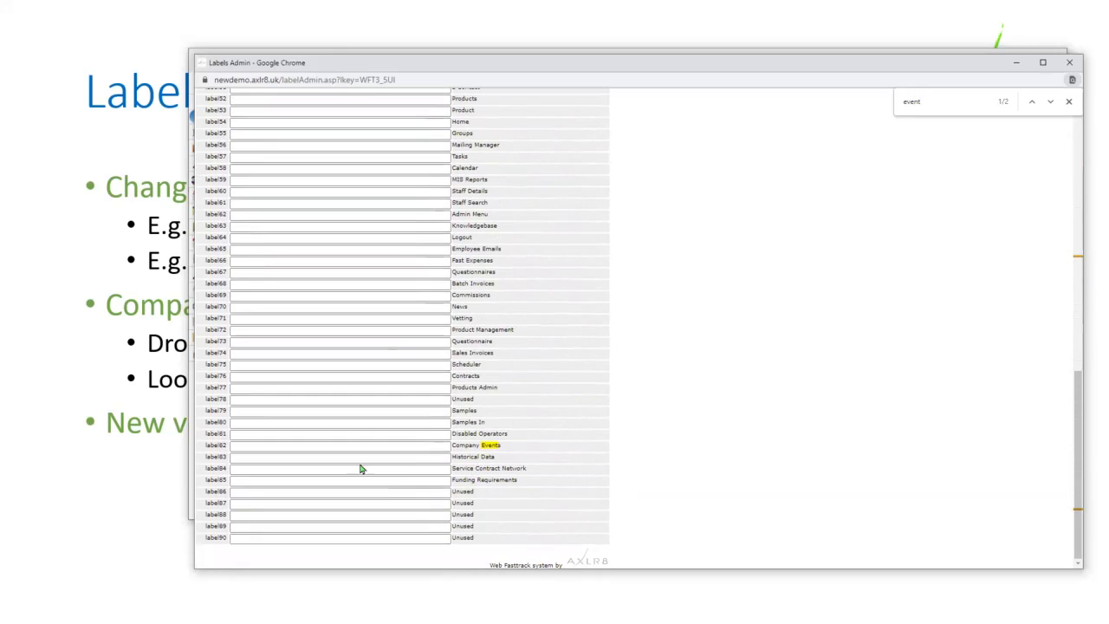
- Enter Client Campaigns as label82's value, save the WFT3_5UI labels, and return to the dashboard
click(260, 446)
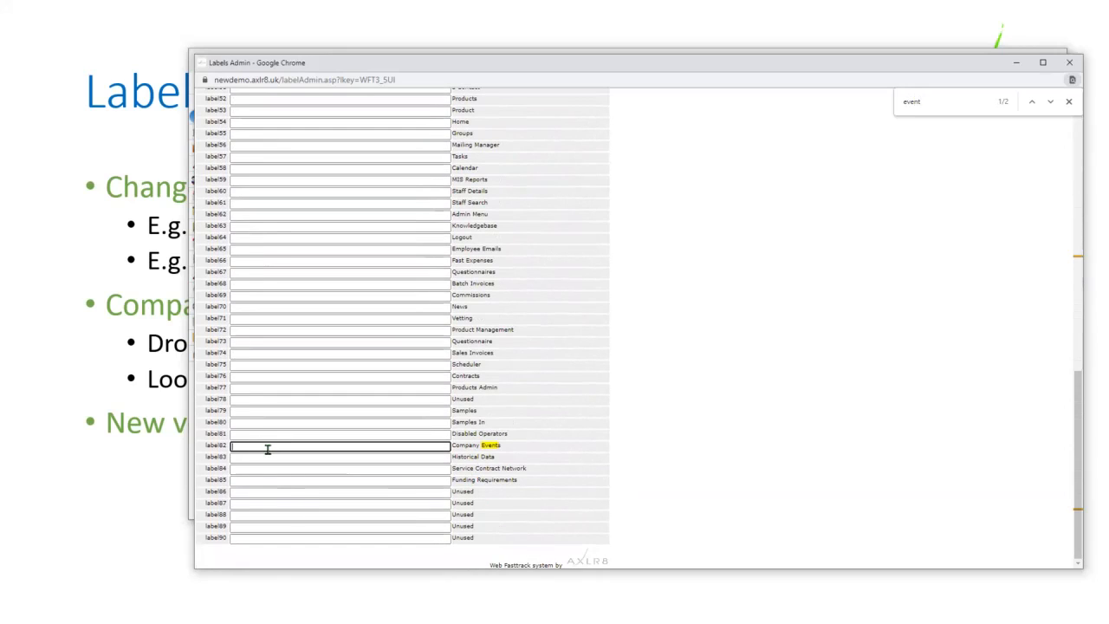
text(Client Campaigns)
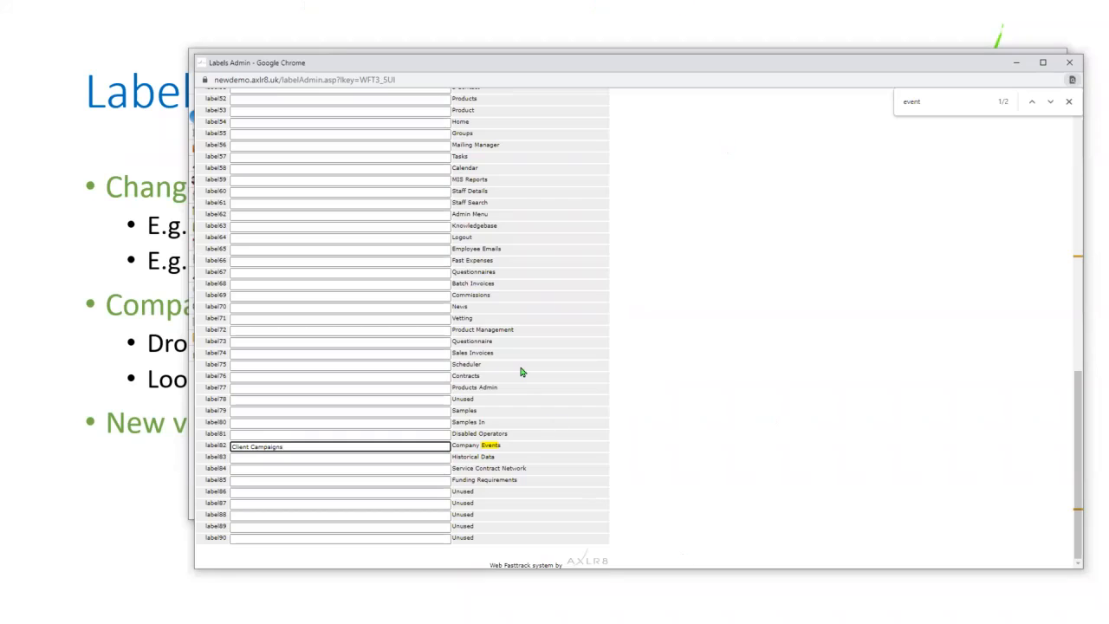
scroll(521, 372, up, 10)
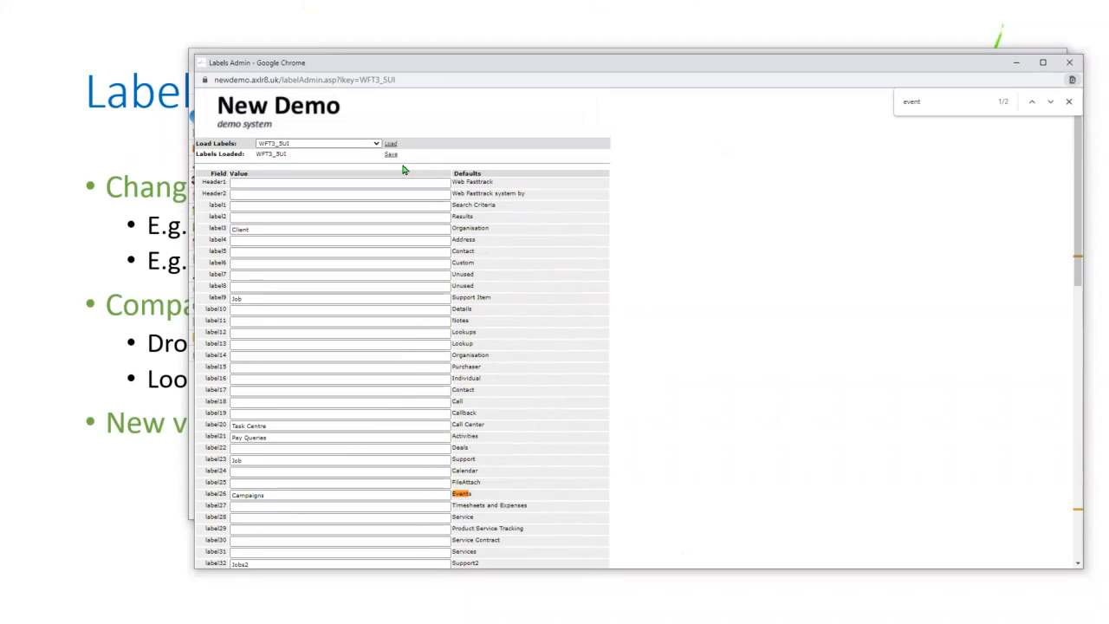
click(390, 156)
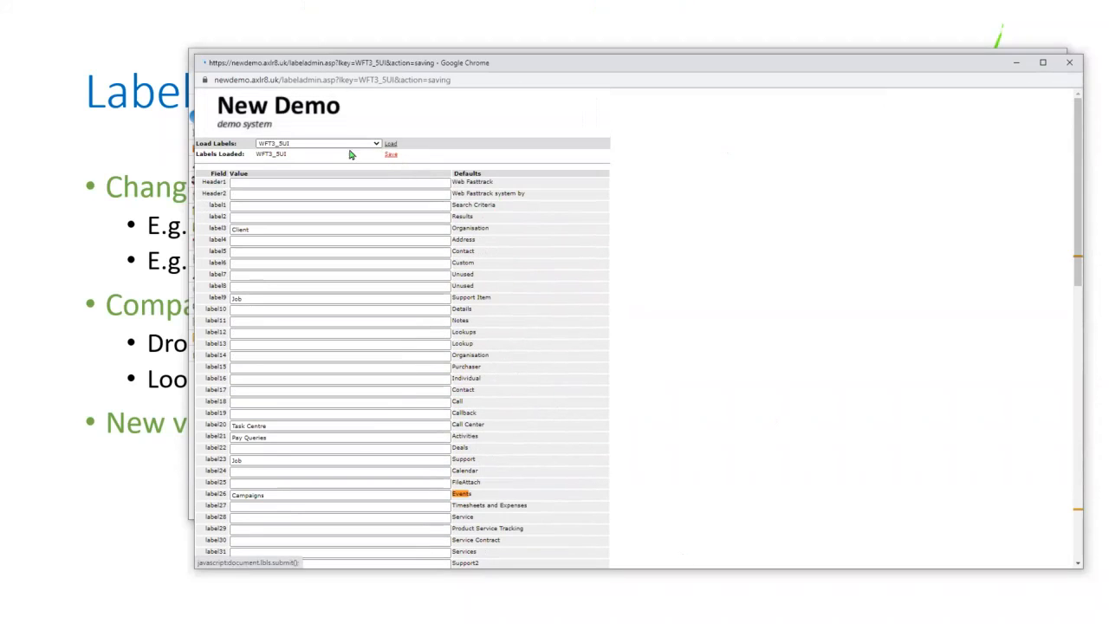
drag(358, 66, 361, 72)
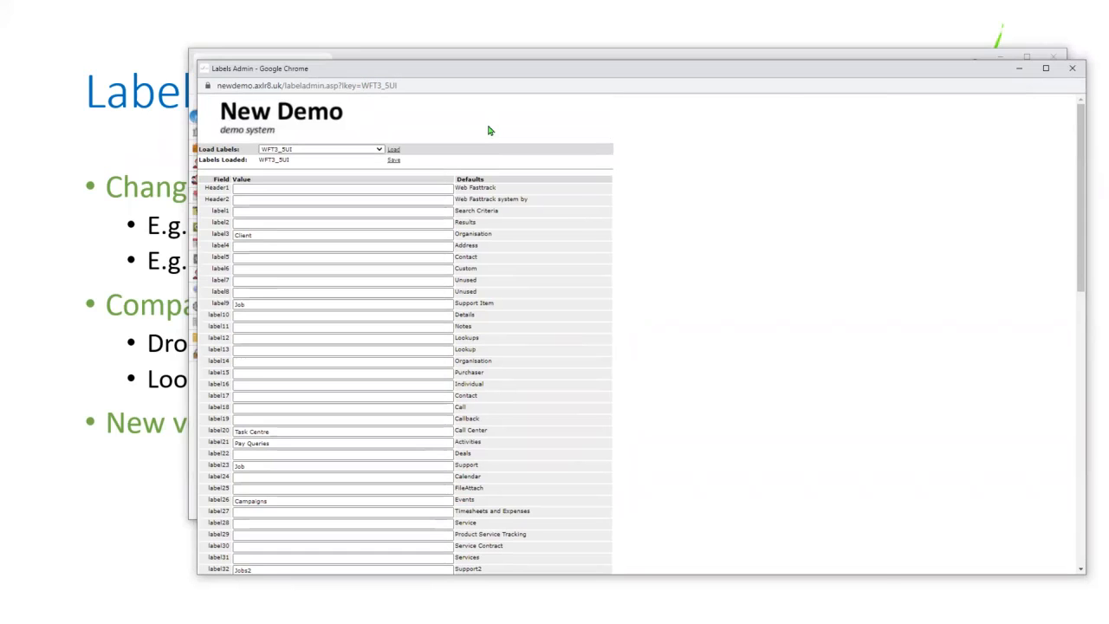
click(656, 49)
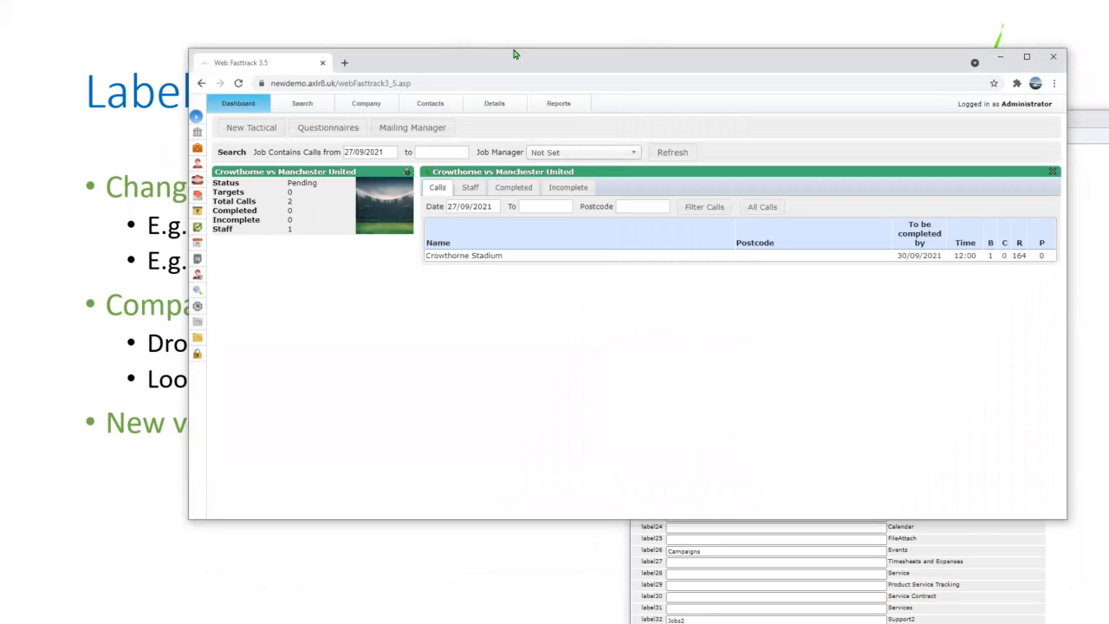
- Expand the dashboard's labelled navigation sidebar and open the Tasks section
drag(514, 54, 439, 43)
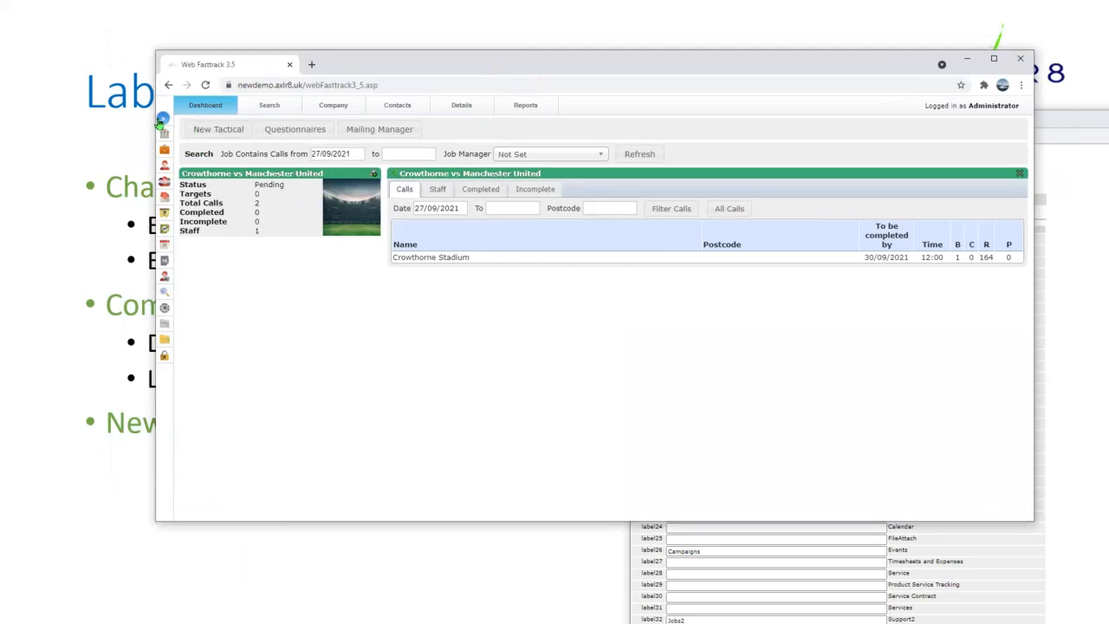
click(164, 118)
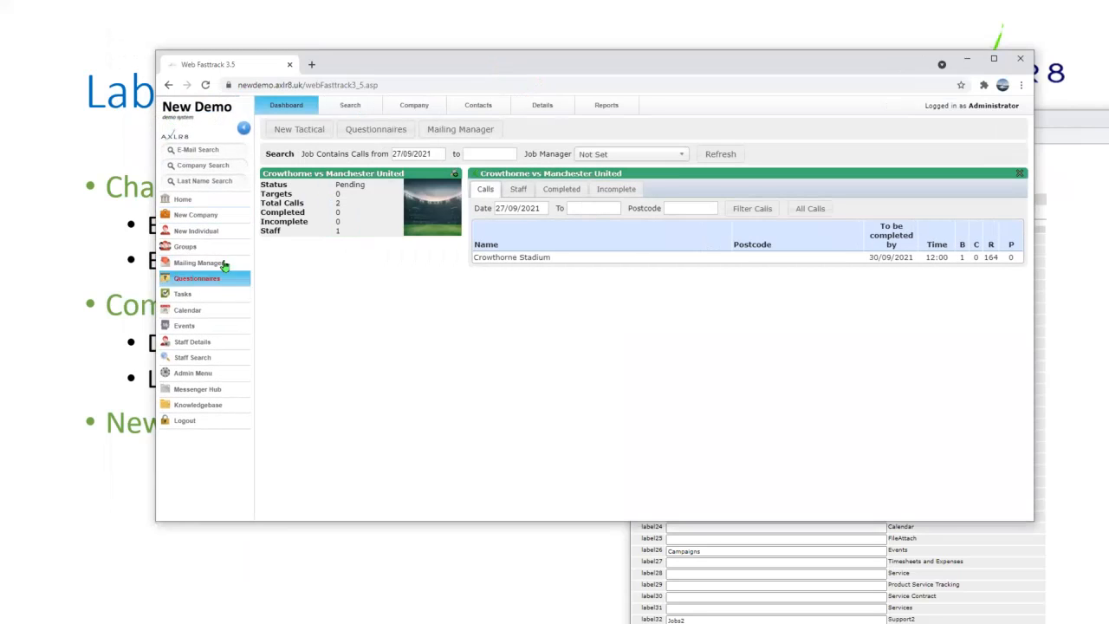
click(184, 296)
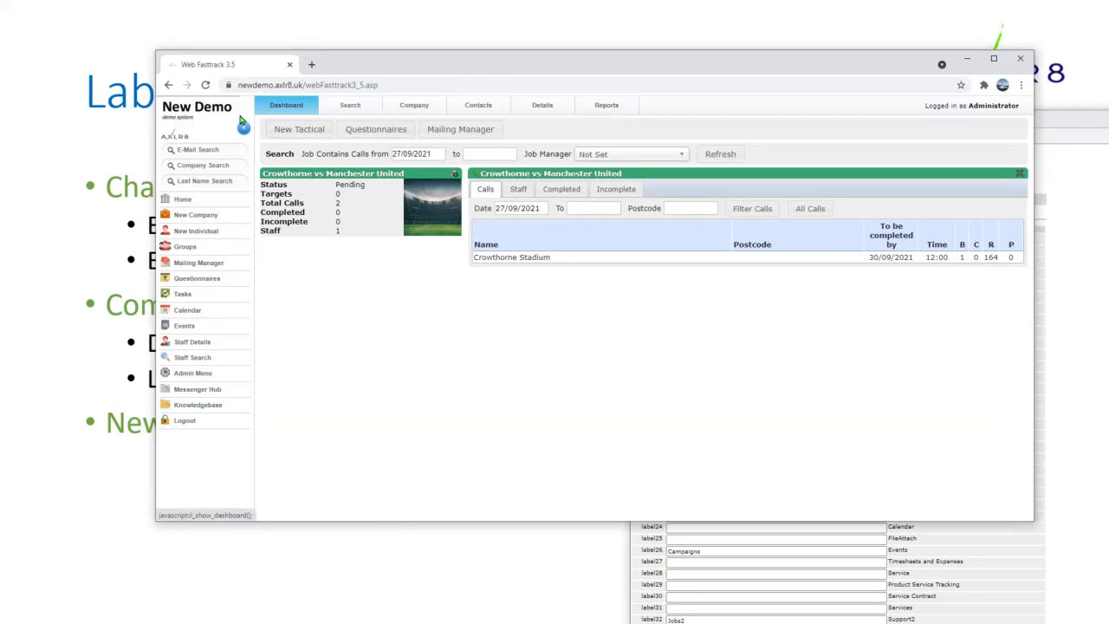
- Reload, then reopen the AXLR8 Demo company to show the Client Campaigns tab beside Labels Admin
click(421, 108)
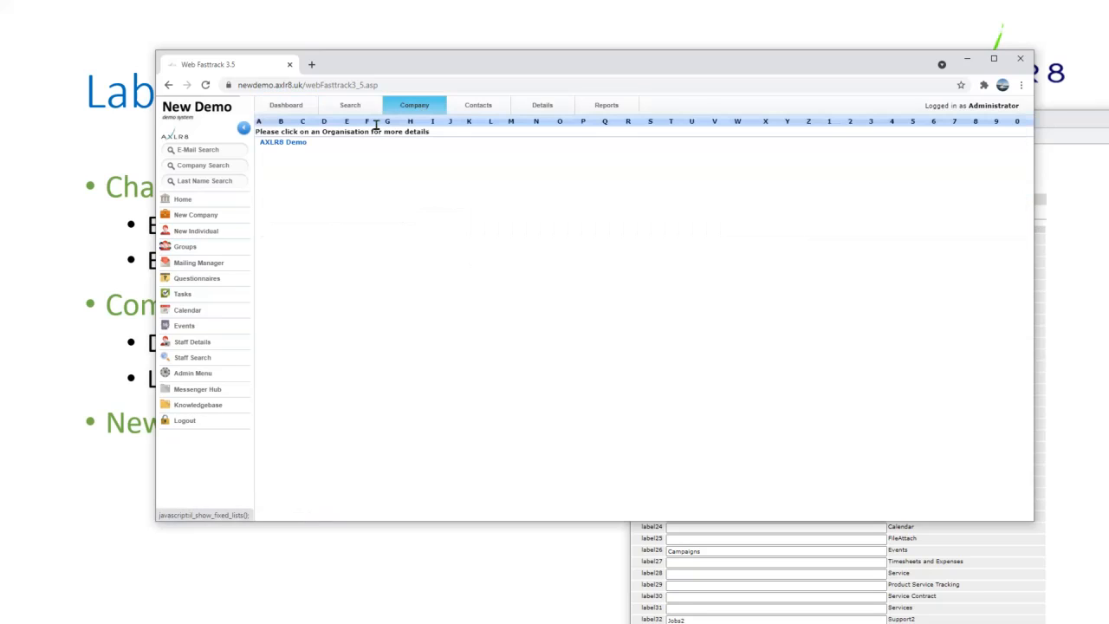
click(274, 145)
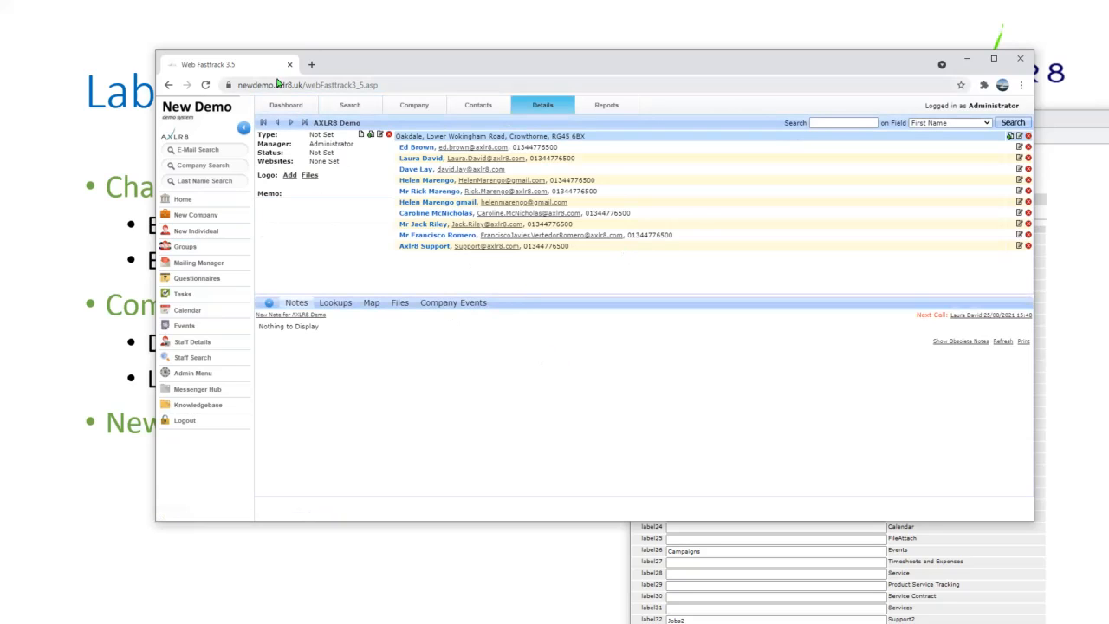
click(205, 85)
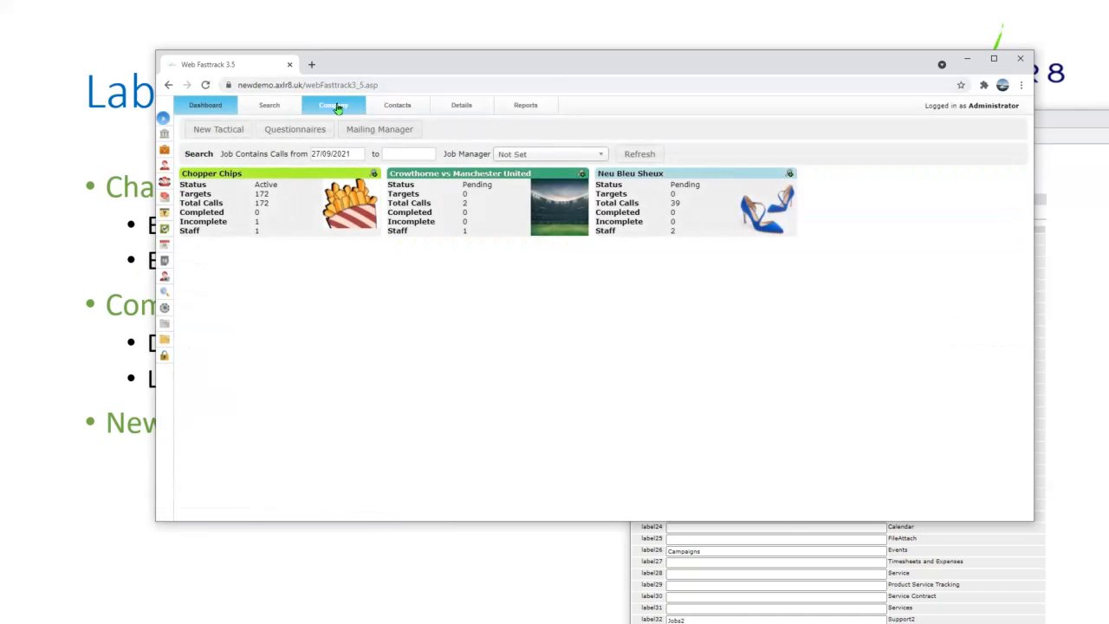
click(333, 105)
click(187, 145)
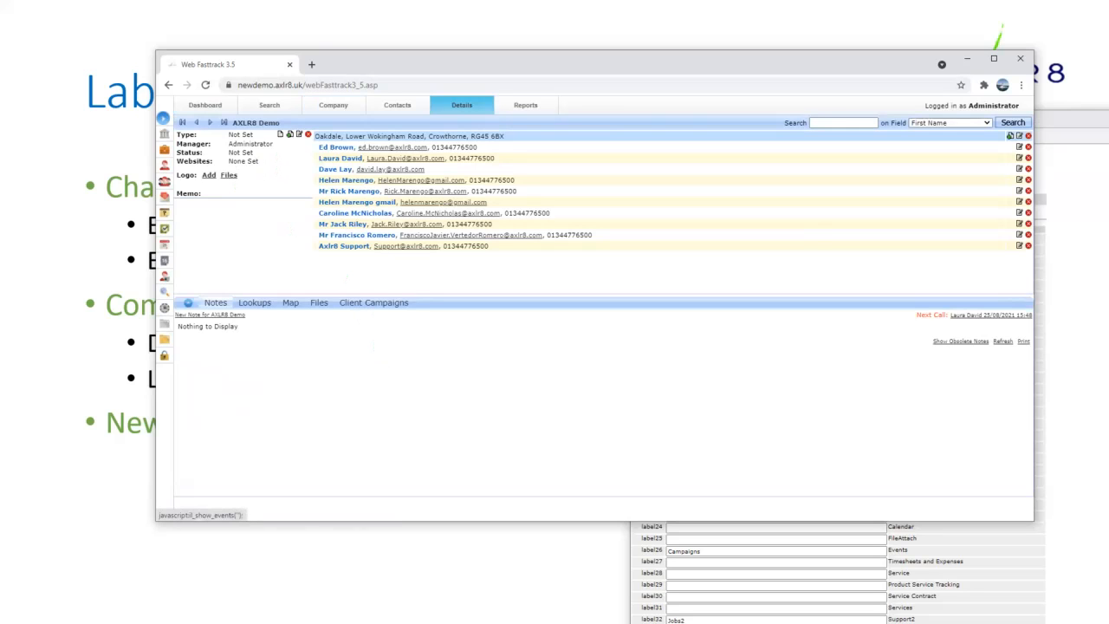
key(alt+Tab)
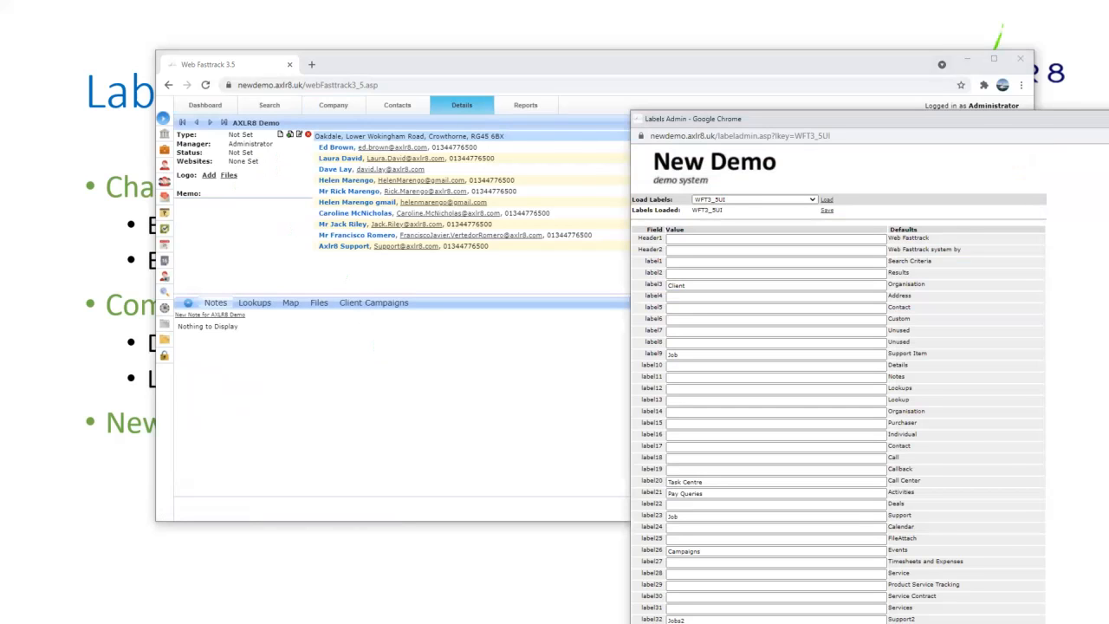
drag(971, 119, 856, 95)
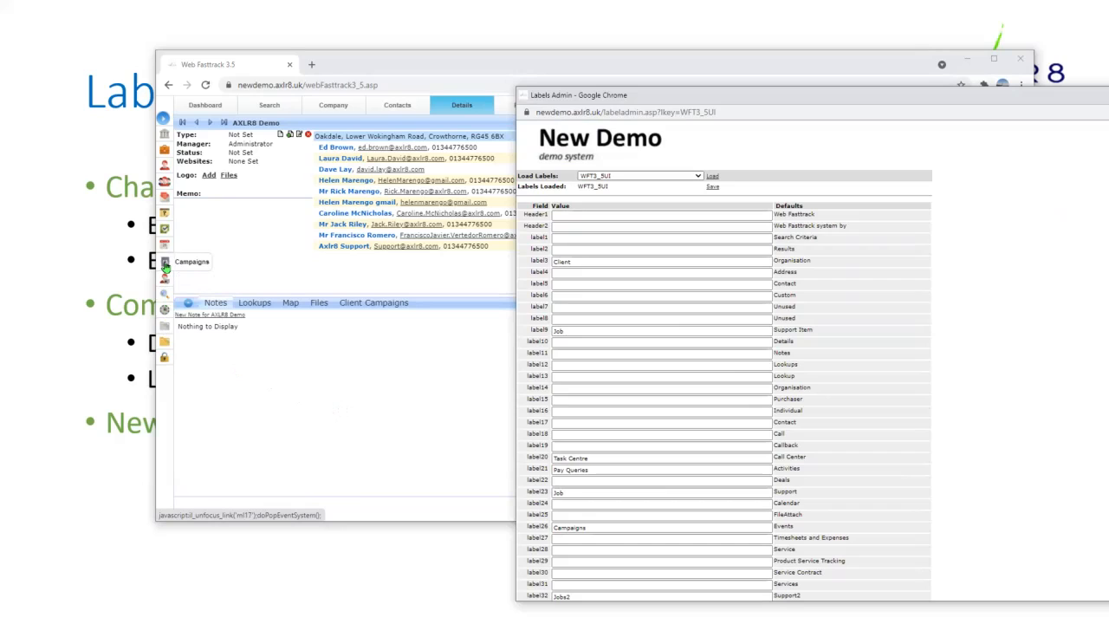
- Go through Campaigns Event Admin to open the Customer Service event type's default fields
click(164, 265)
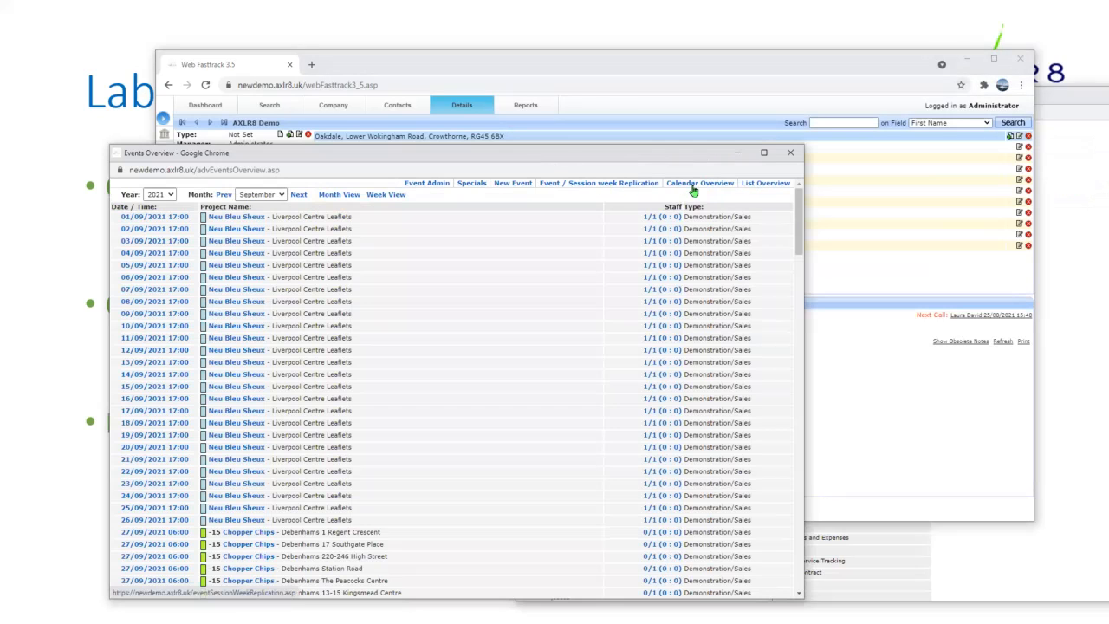
click(428, 184)
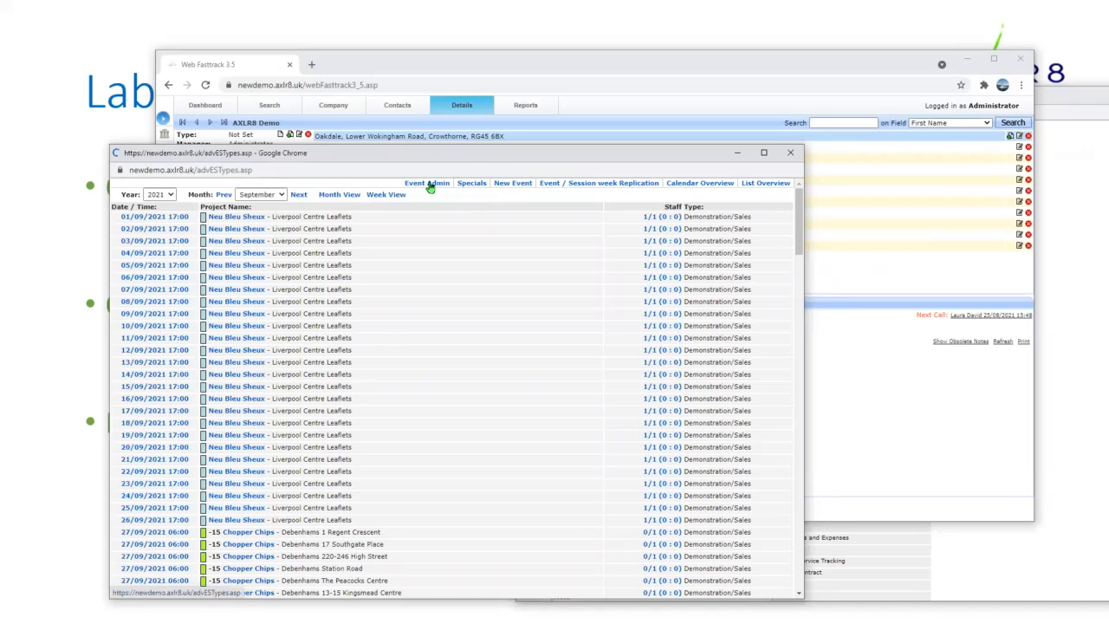
drag(459, 149, 614, 100)
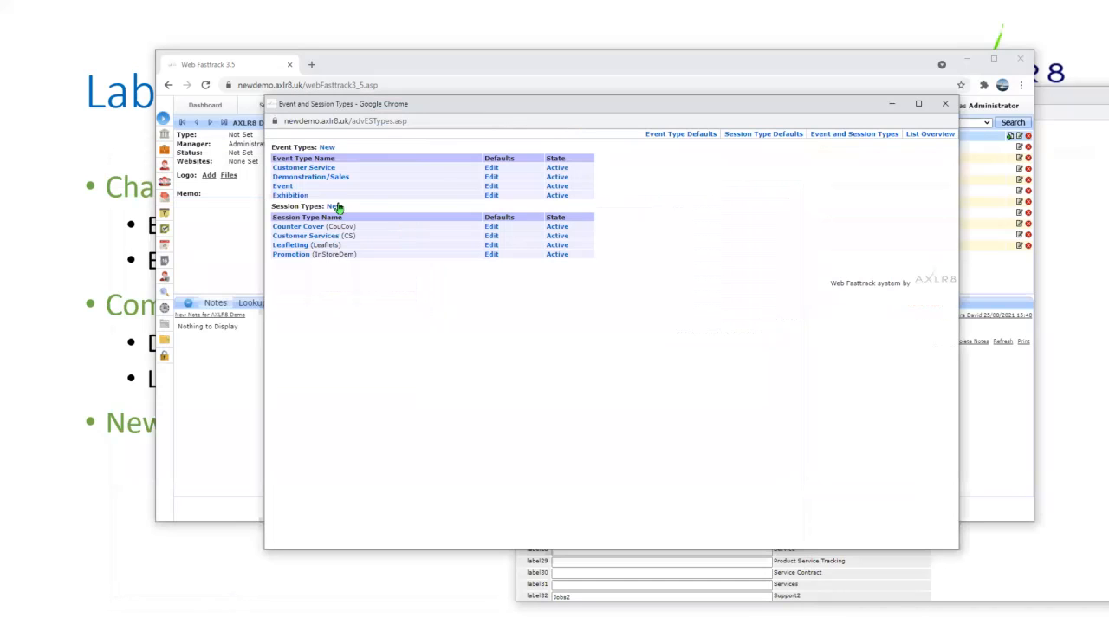
click(307, 170)
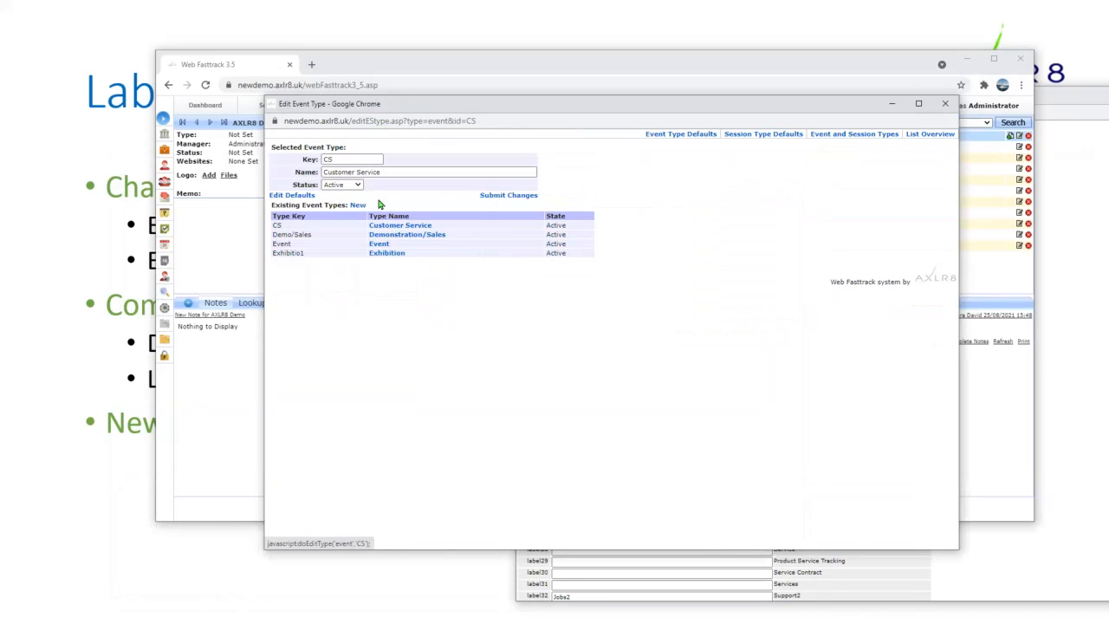
click(295, 198)
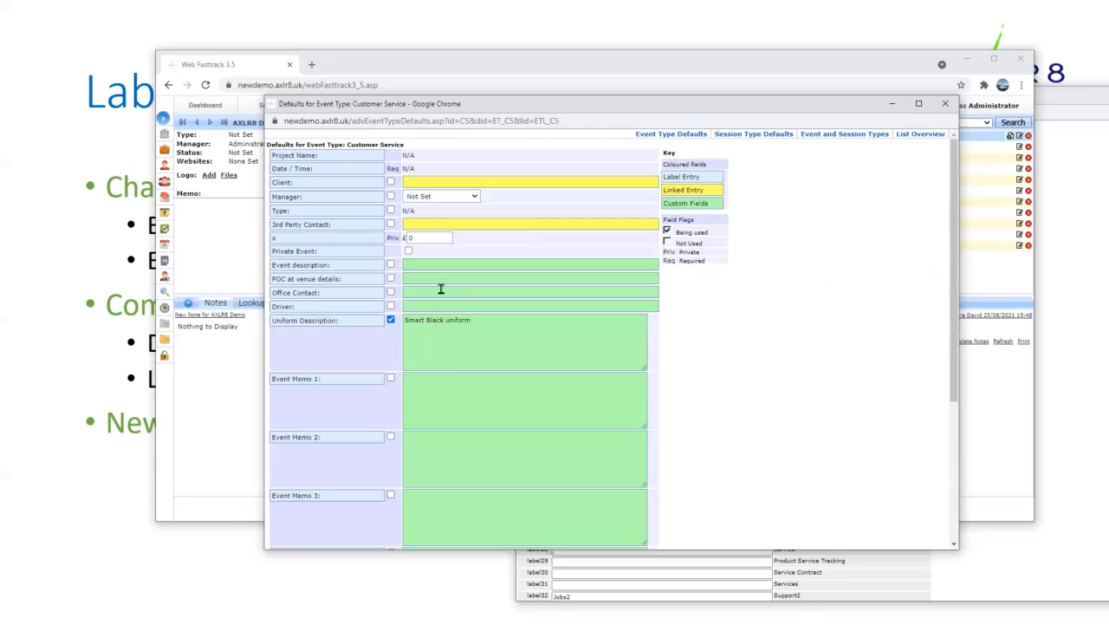
- Rename the Event Memo 1 label to 'Our of hours in' and enable it
triple_click(330, 381)
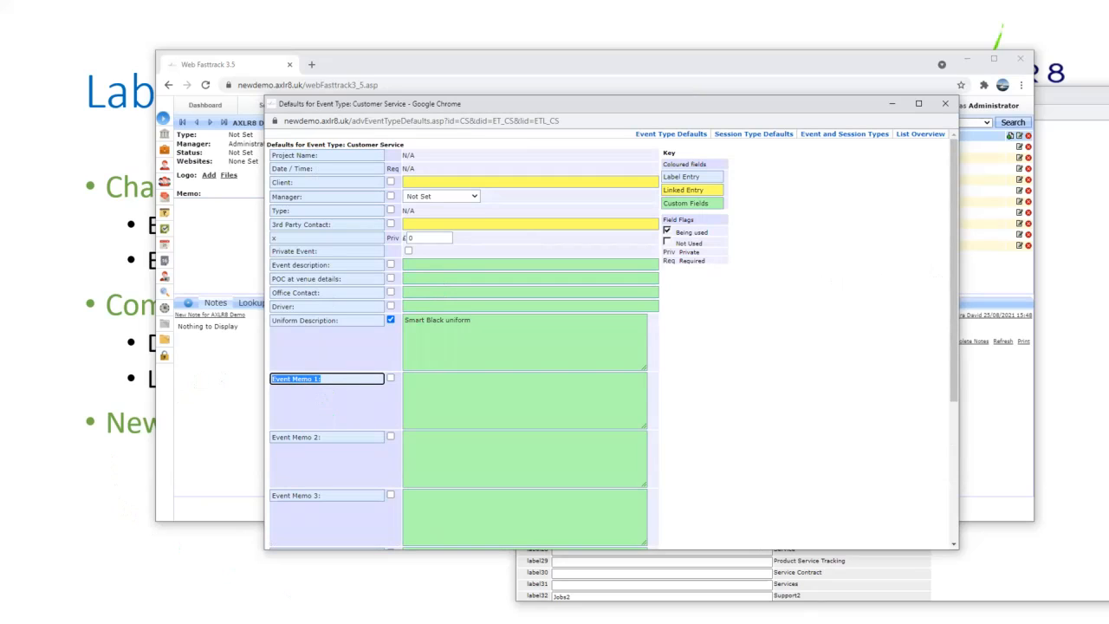
text(Our)
text( of ho)
text(urs inf)
click(390, 379)
- Write the memo asking callers to phone a contact number if they cannot access the building
click(431, 384)
text(Please call)
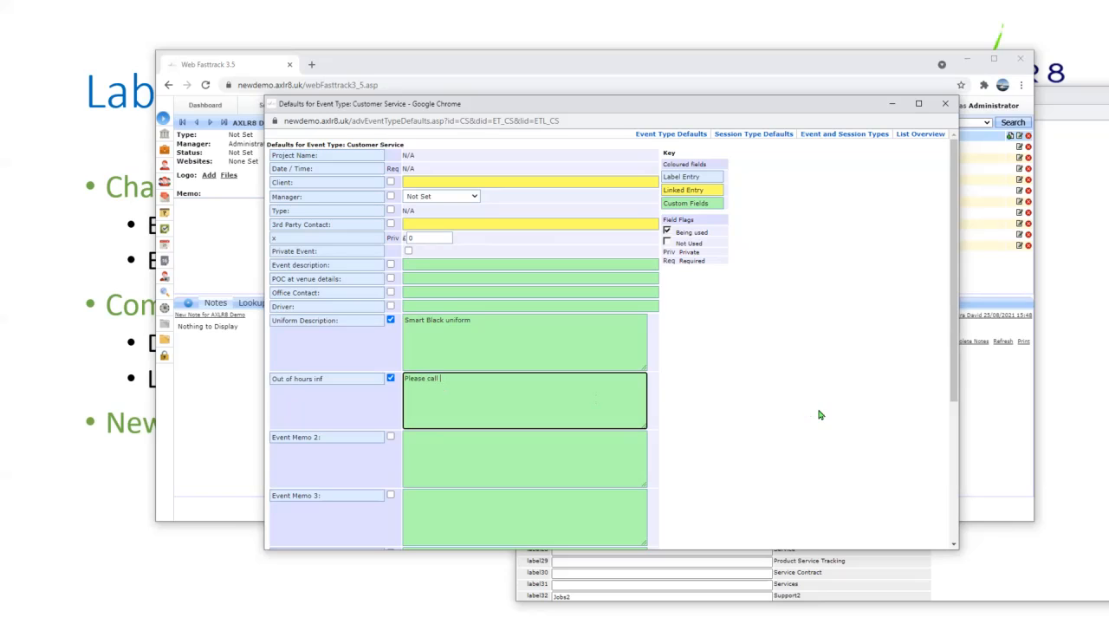
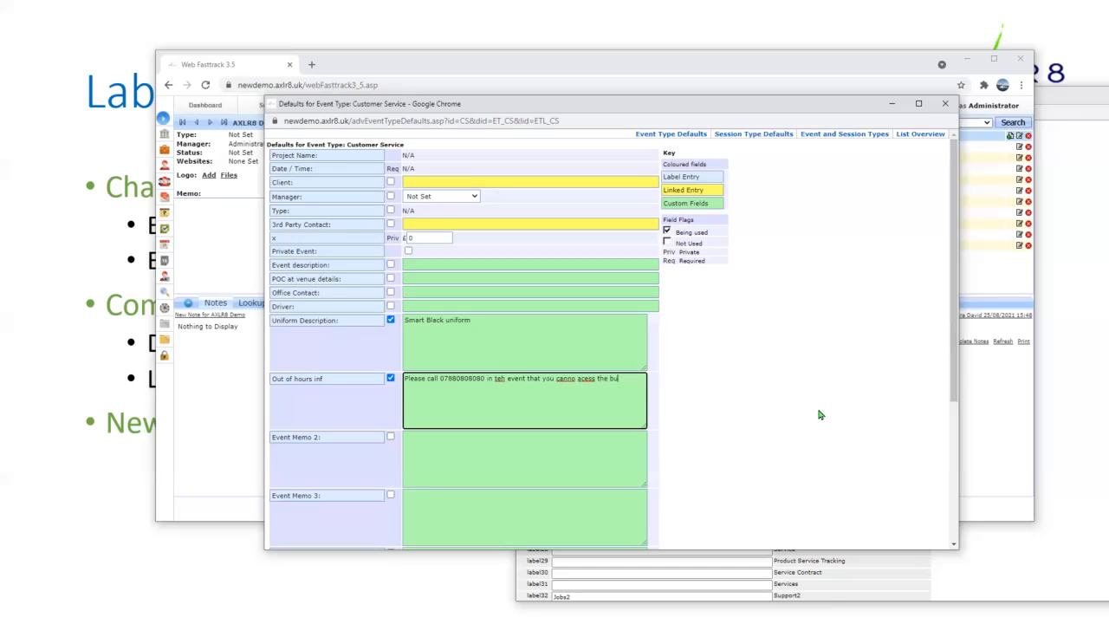
text(ilding.)
click(584, 379)
text(c)
click(575, 379)
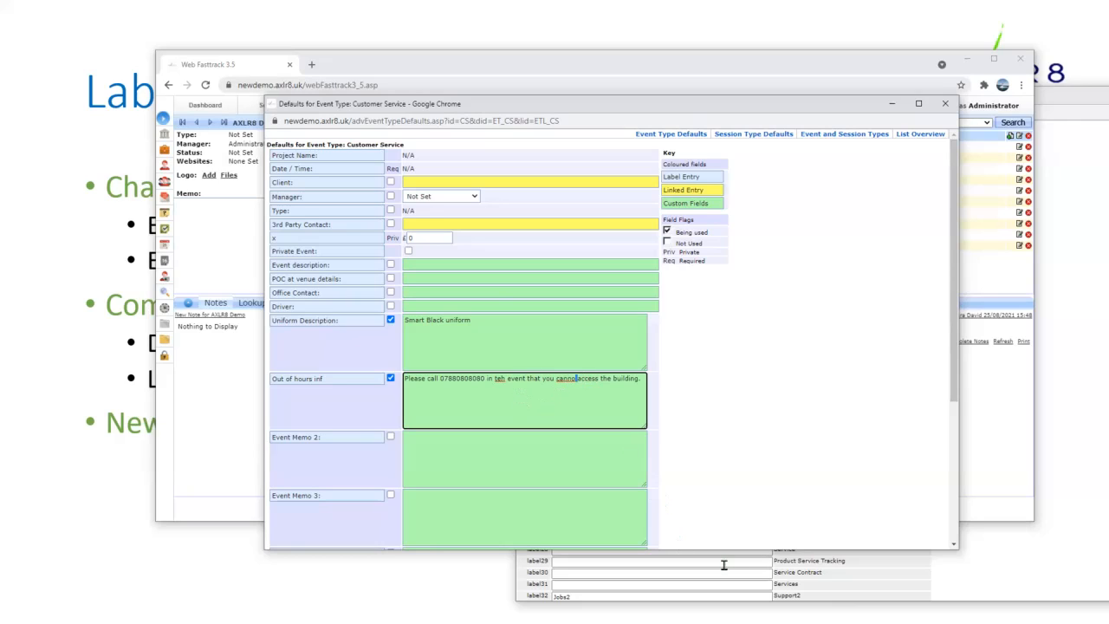
click(734, 573)
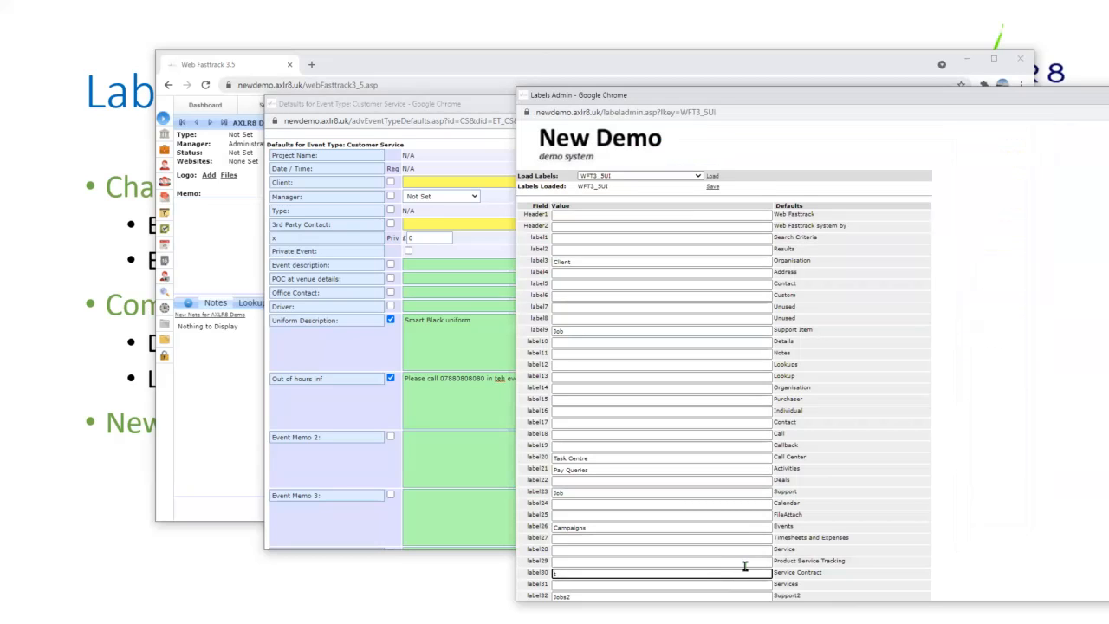
- Correct 'canno' to 'cannot' and 'teh' to 'the' in the out-of-hours memo
drag(1032, 103, 867, 296)
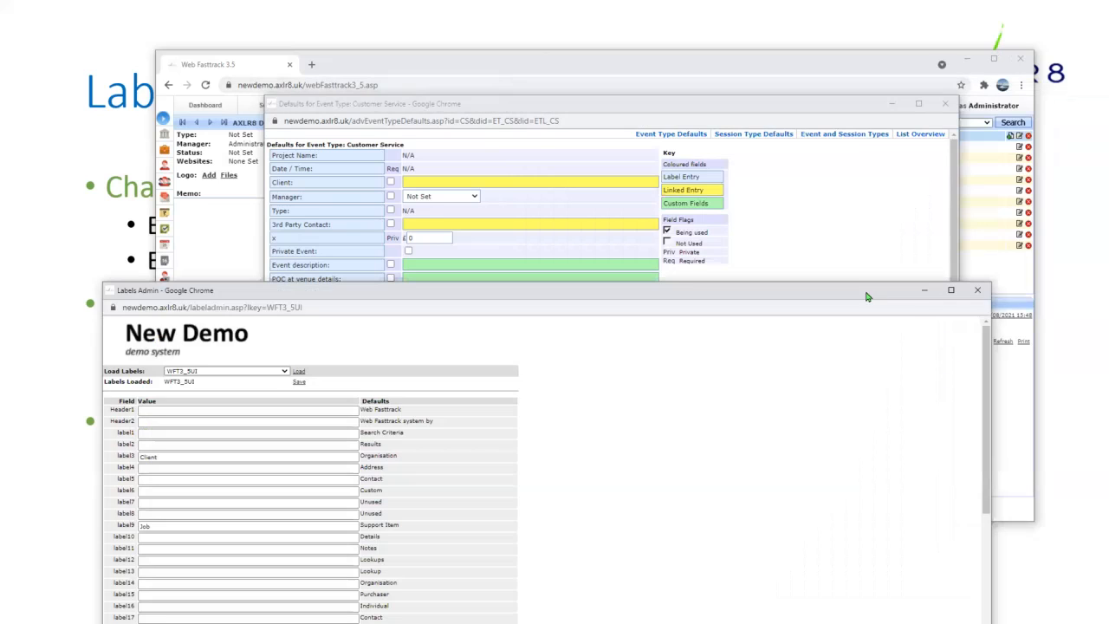
click(979, 291)
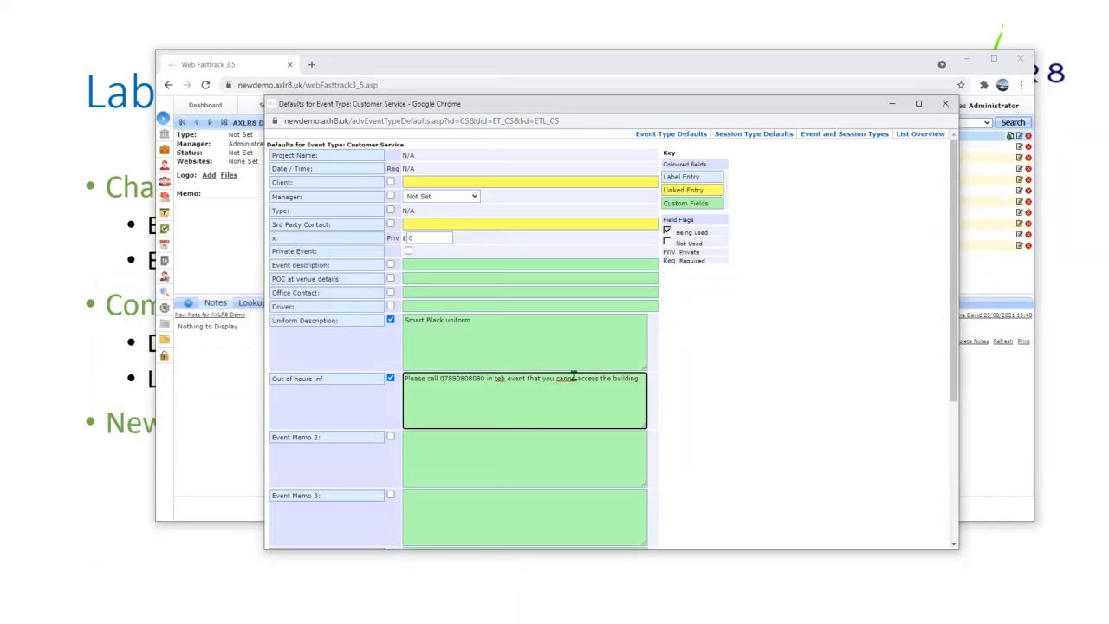
click(575, 379)
text(t)
key(BackSpace)
key(BackSpace)
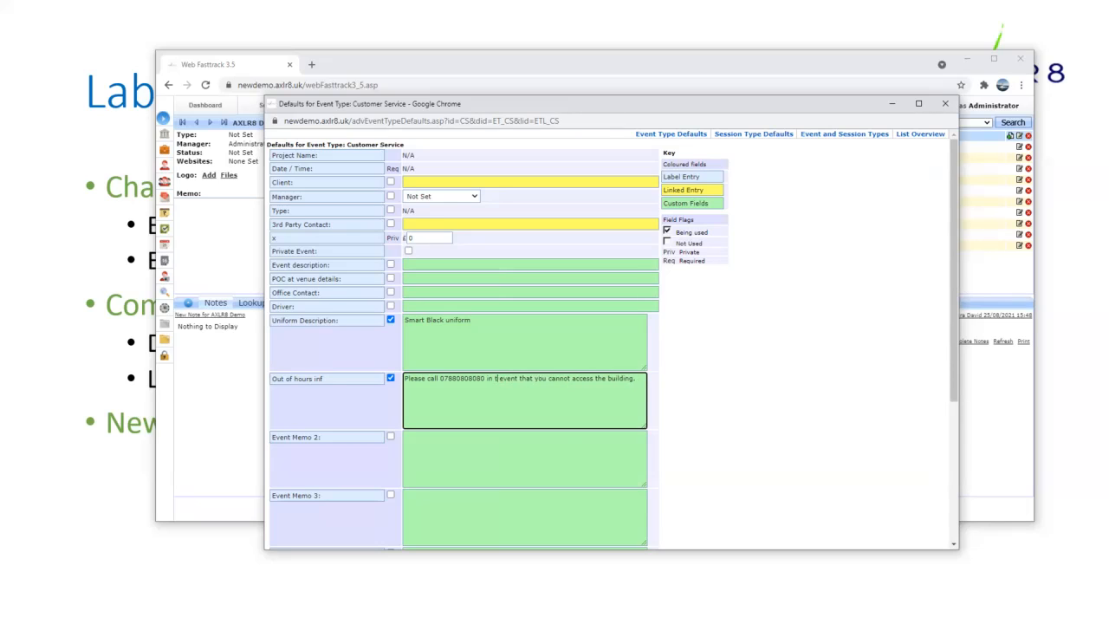
text(he)
- Save the Customer Service defaults and close the defaults window
scroll(806, 442, down, 3)
click(652, 523)
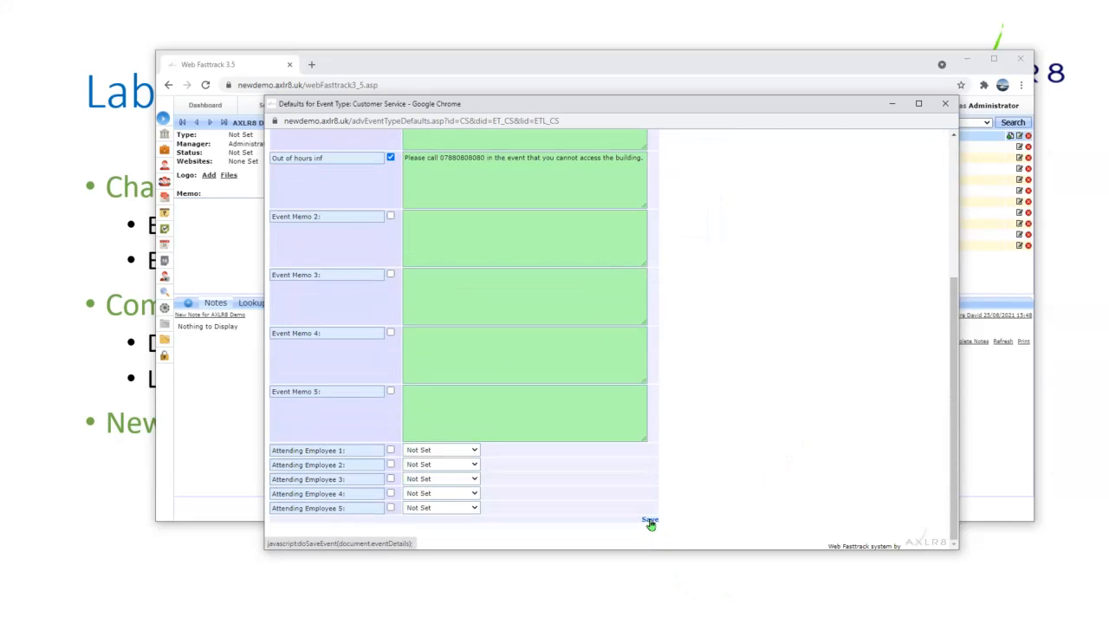
click(948, 104)
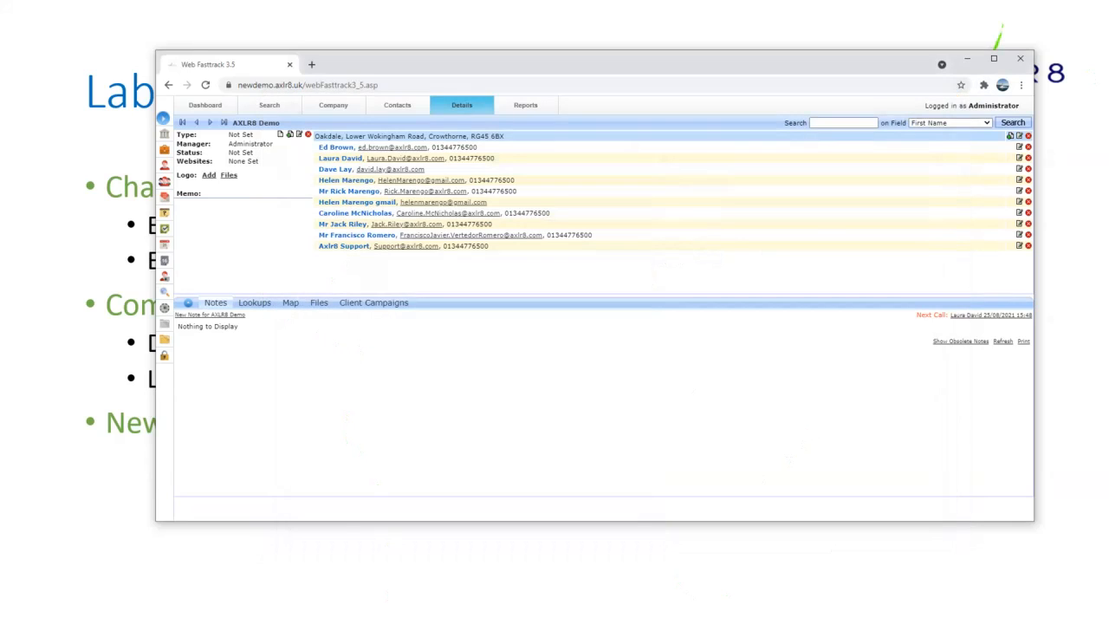
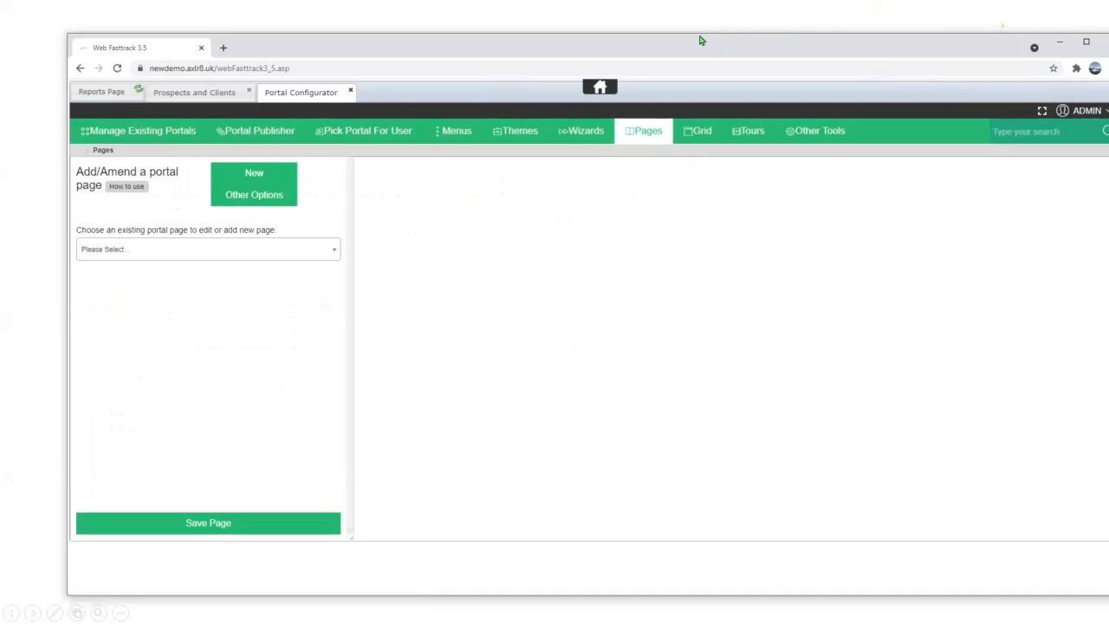
- Browse the existing portal menus in the Menus list, then switch to the Themes editor
drag(702, 40, 639, 18)
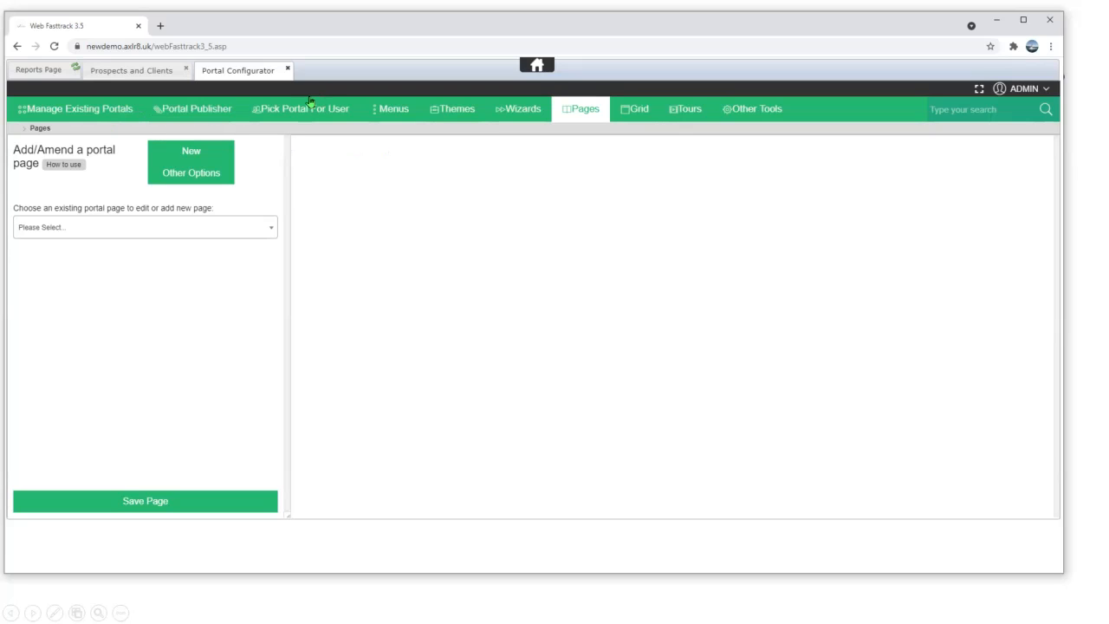
click(391, 112)
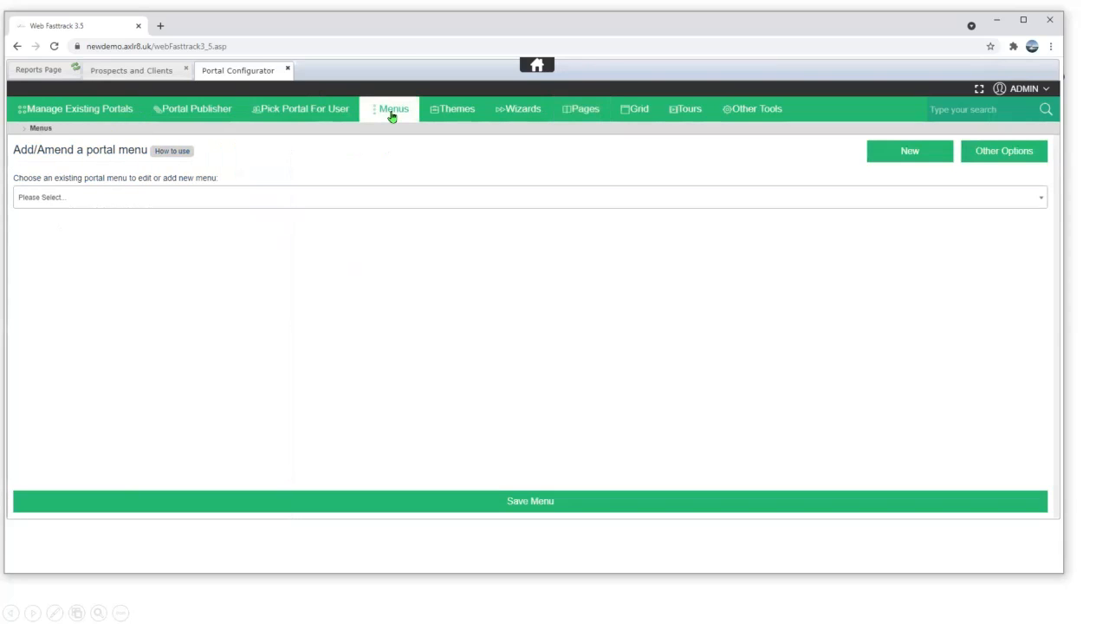
click(52, 202)
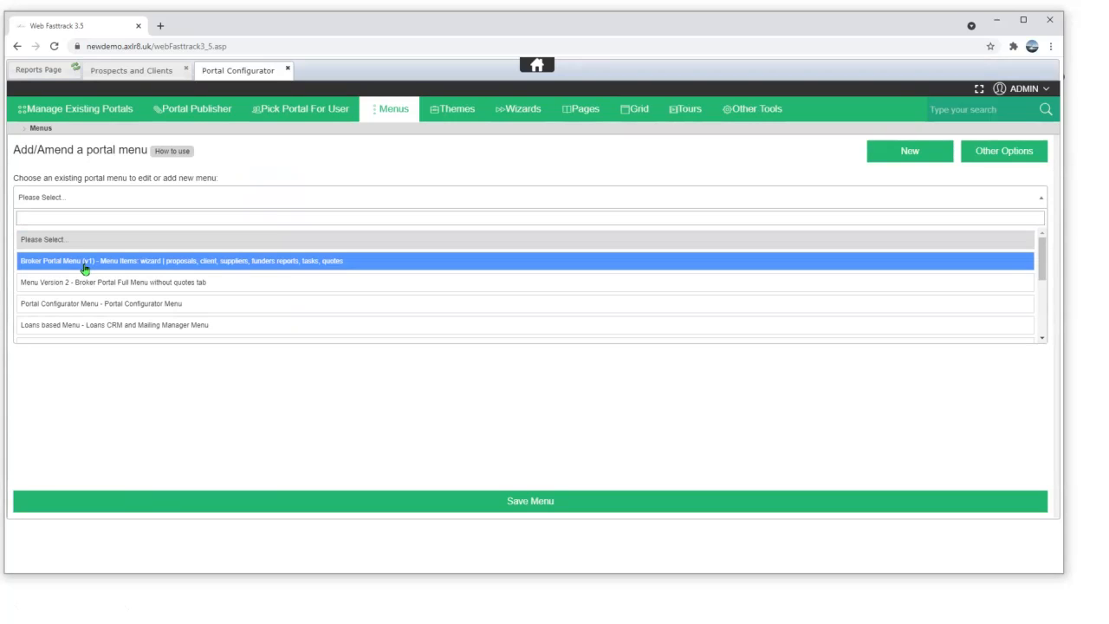
click(460, 117)
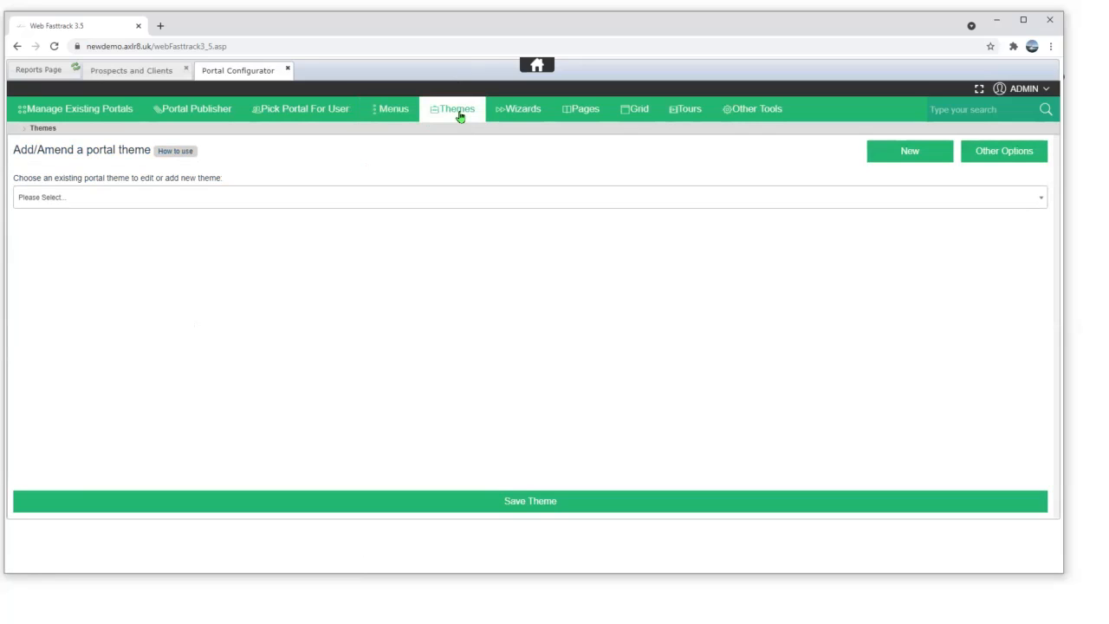
- Load purpleTheme and expand its Stylesheets group
click(42, 200)
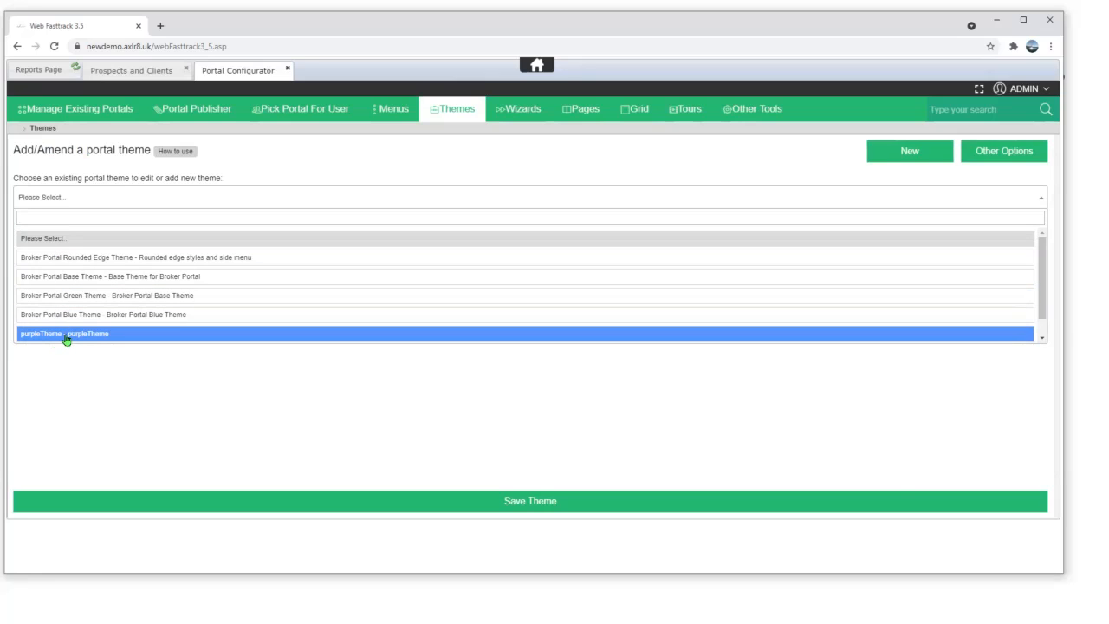
click(66, 336)
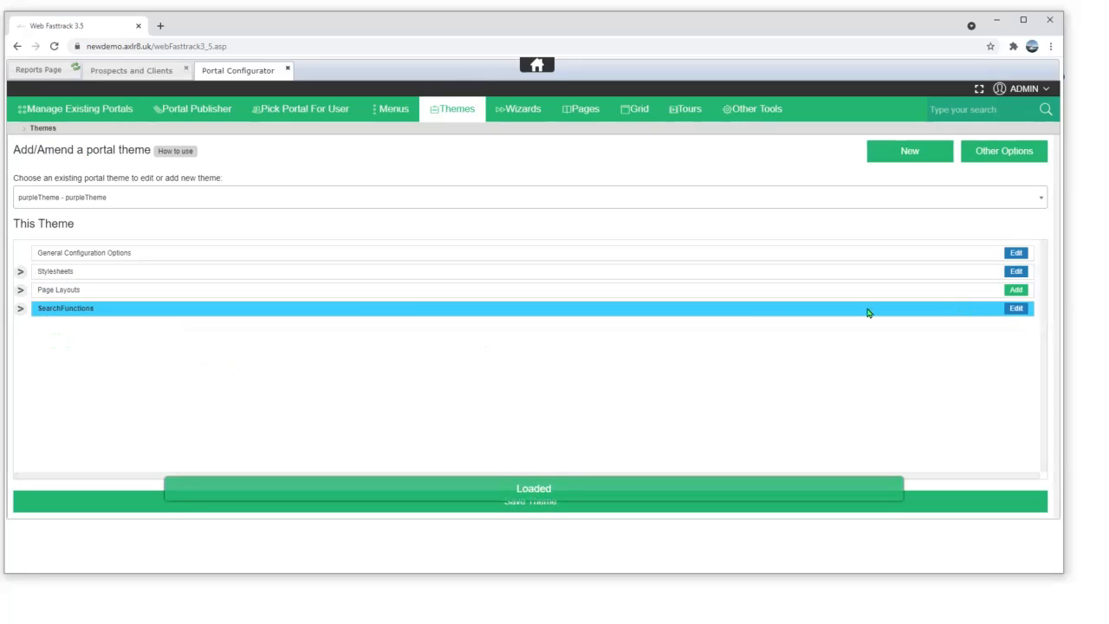
click(19, 275)
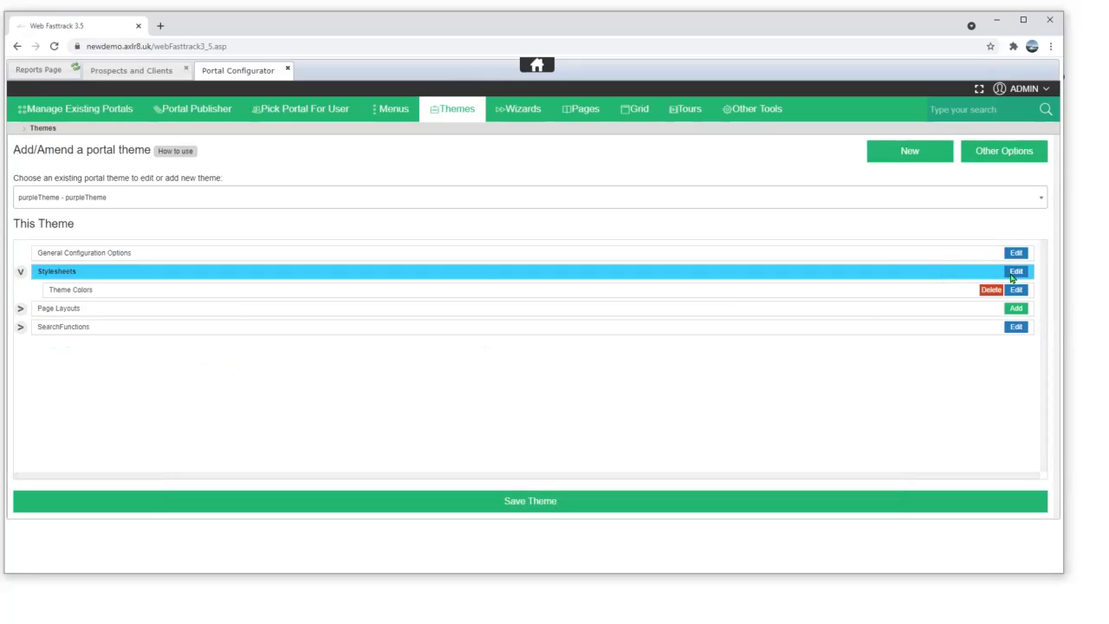
click(1015, 272)
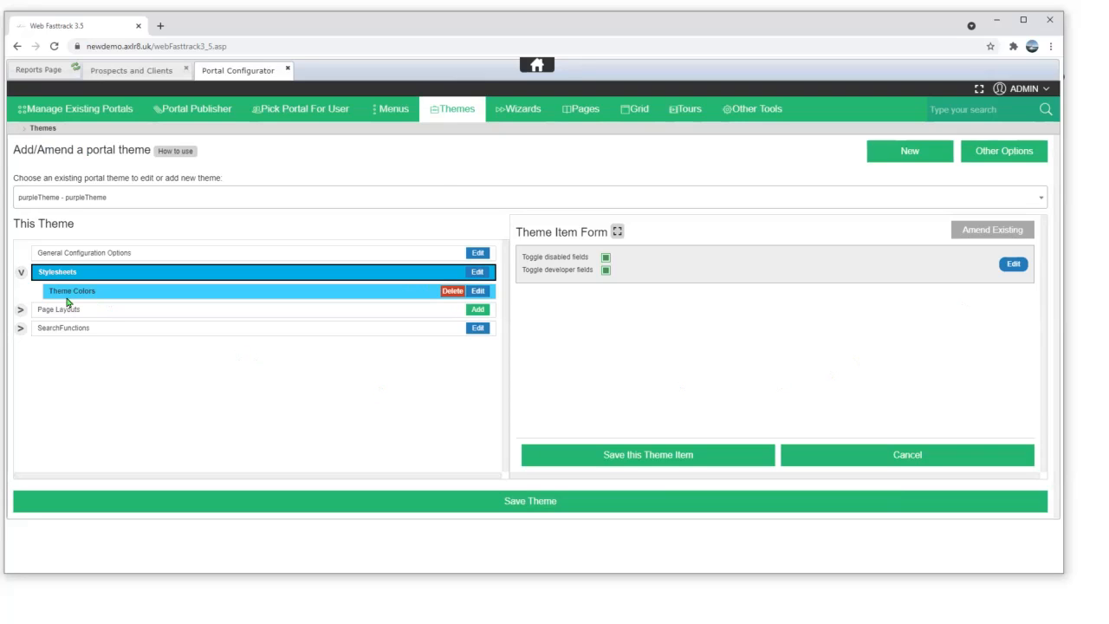
- Open the Theme Colors item to review its colour values, then bring Firefox forward
click(479, 292)
scroll(562, 396, down, 3)
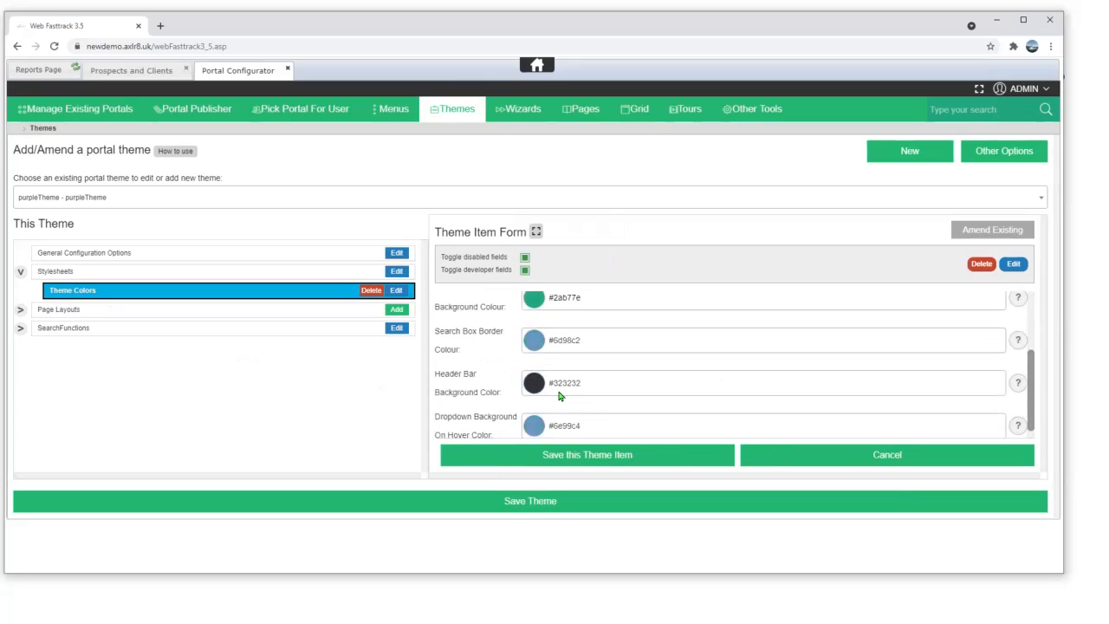
scroll(563, 399, up, 3)
scroll(563, 395, down, 3)
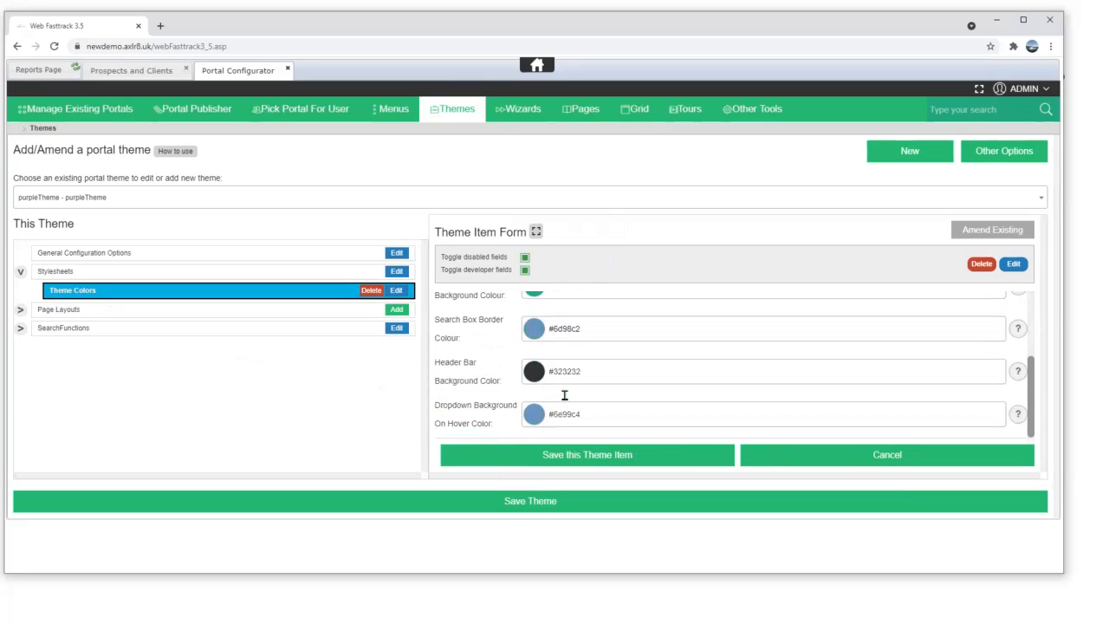
scroll(564, 400, up, 3)
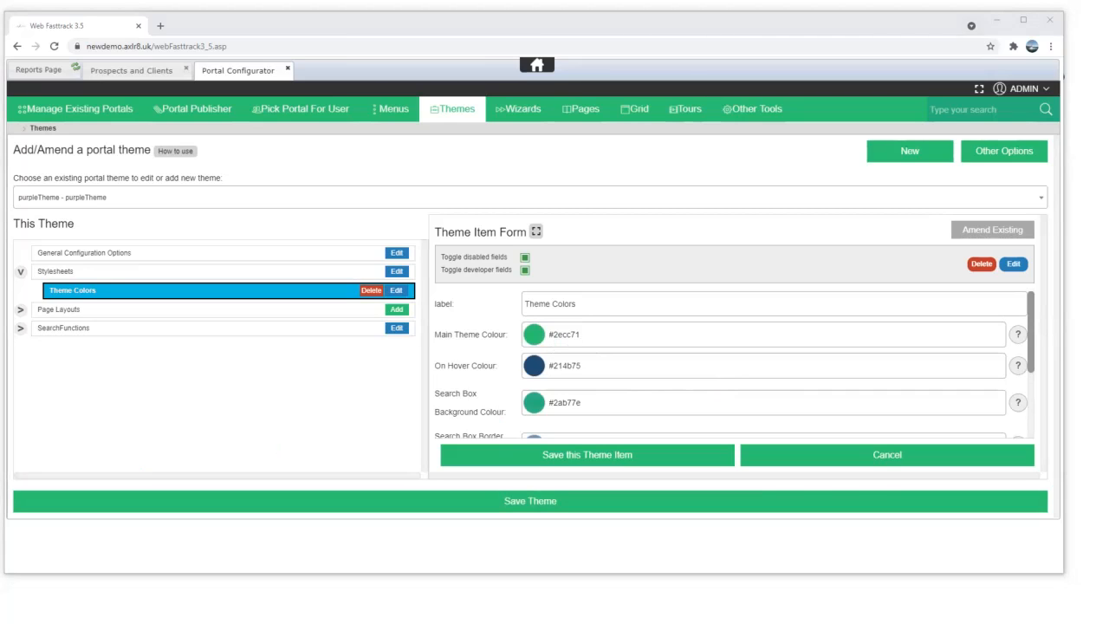
key(alt+Tab)
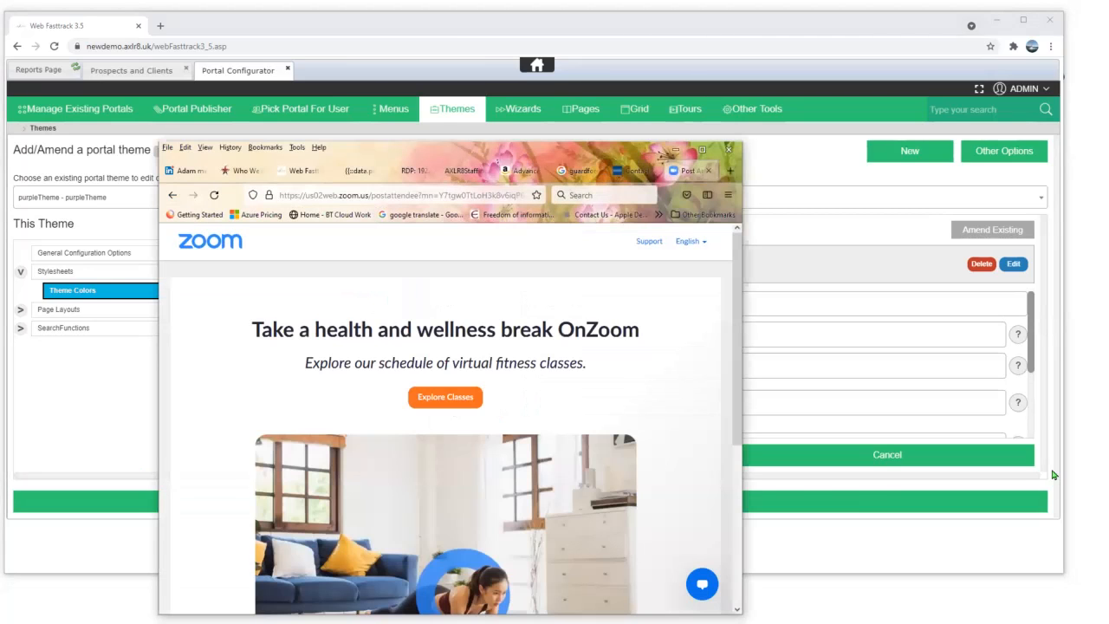
- Review the Jobs Report on Firefox's Web Fasttrack tab, then minimise Firefox
click(303, 175)
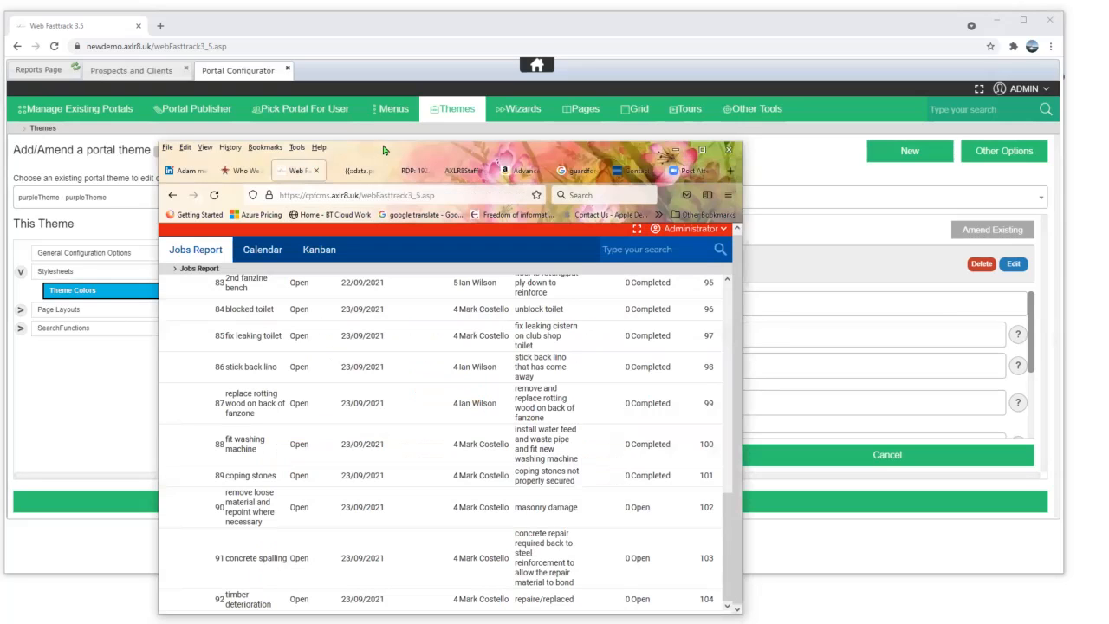
drag(666, 154, 950, 127)
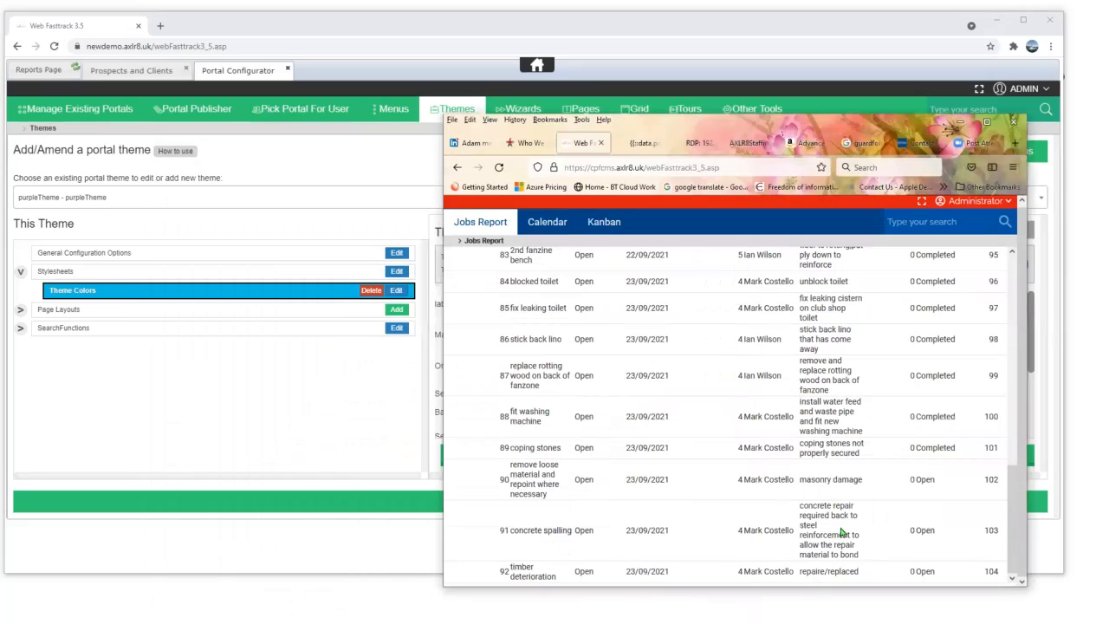
scroll(804, 456, up, 10)
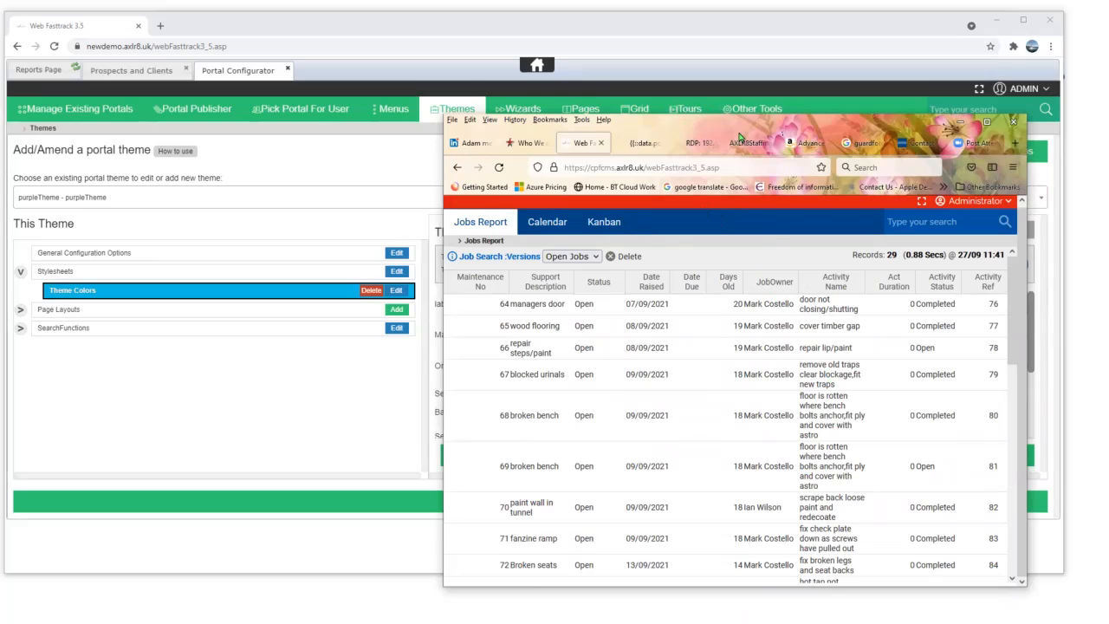
click(961, 122)
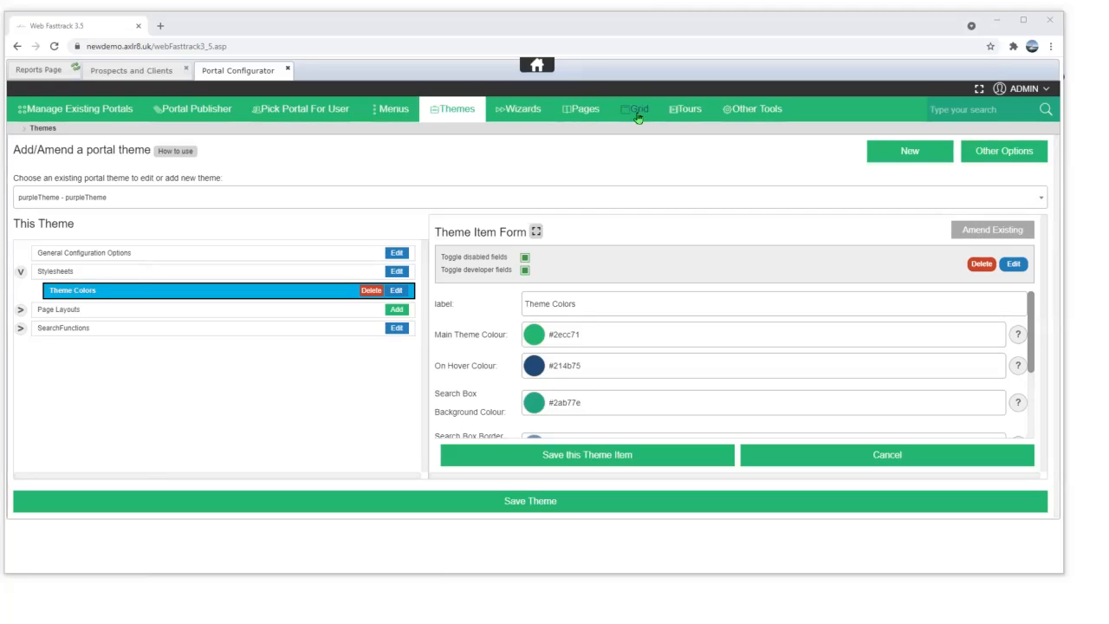
- Load the gridtour tour in the Tours editor
click(688, 110)
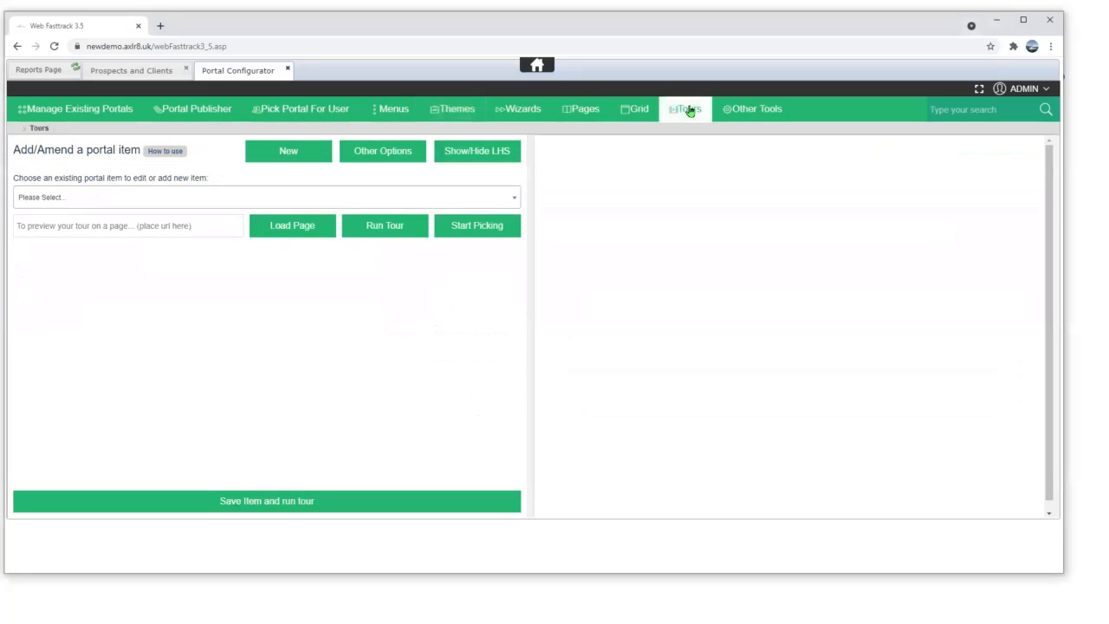
click(81, 204)
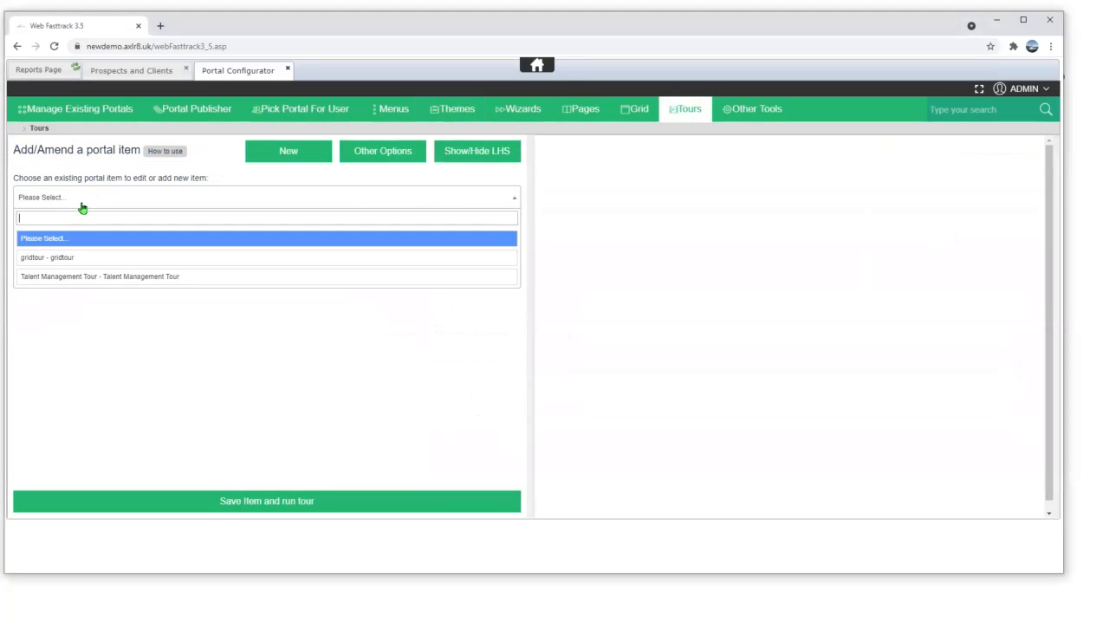
click(50, 261)
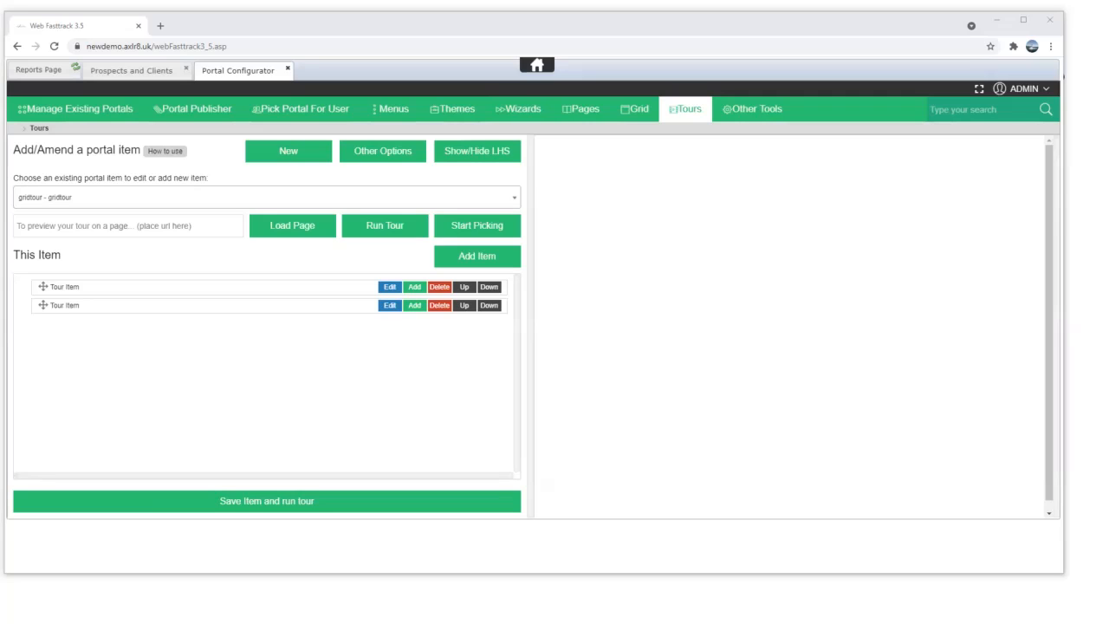
- Select the Open status in Jobs Report row 64, then go to Other Tools
key(alt+Tab)
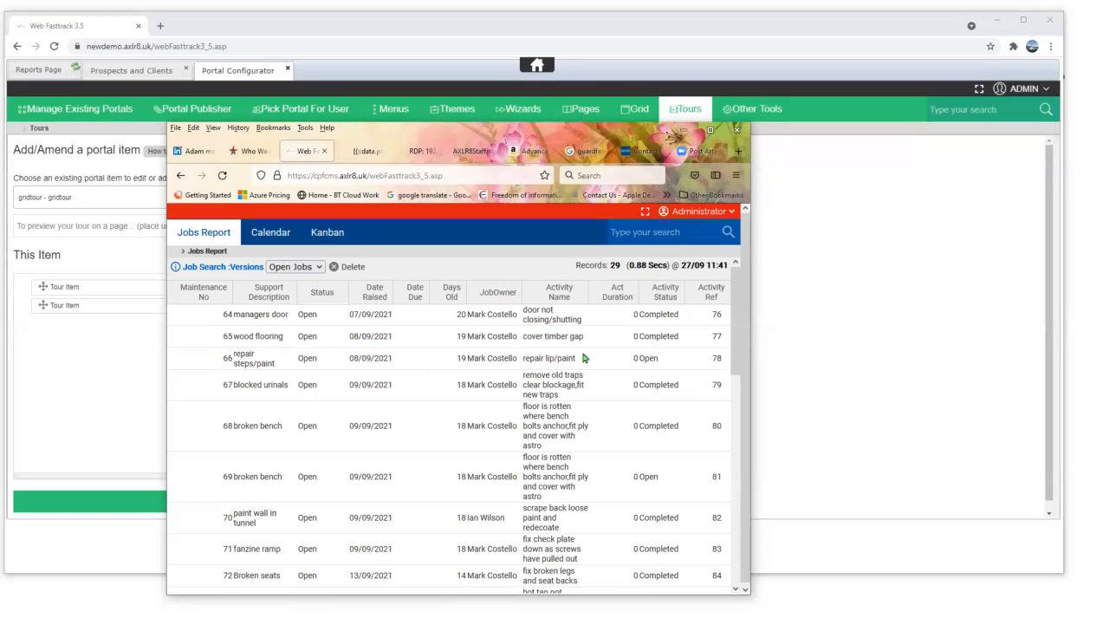
double_click(307, 316)
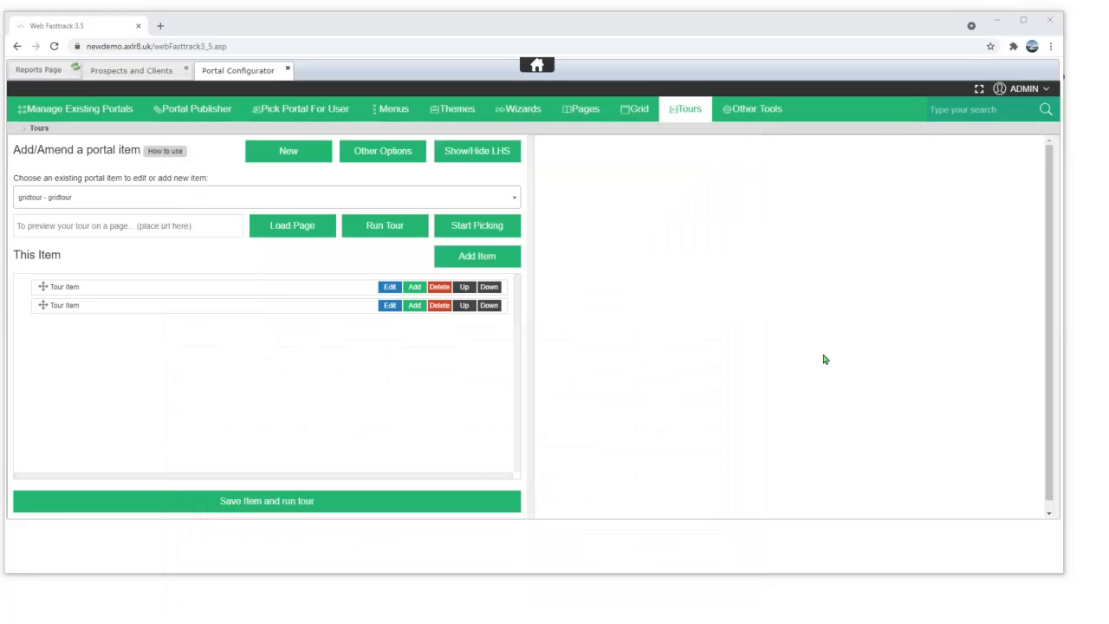
click(750, 113)
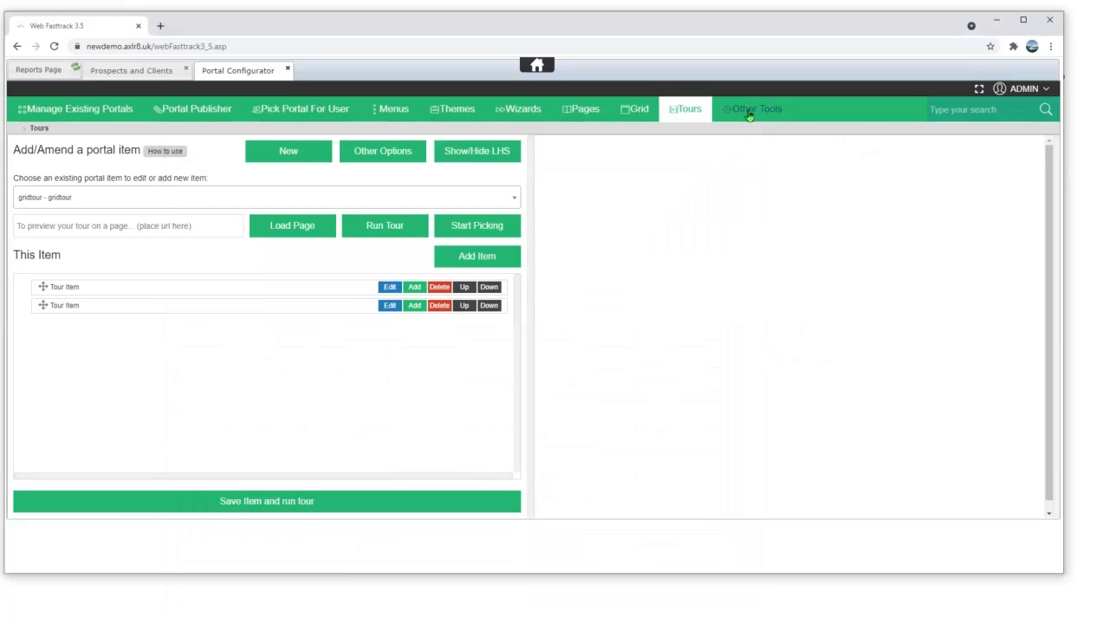
- Open Labels Admin and try a first label search, scrolling through the results
click(395, 307)
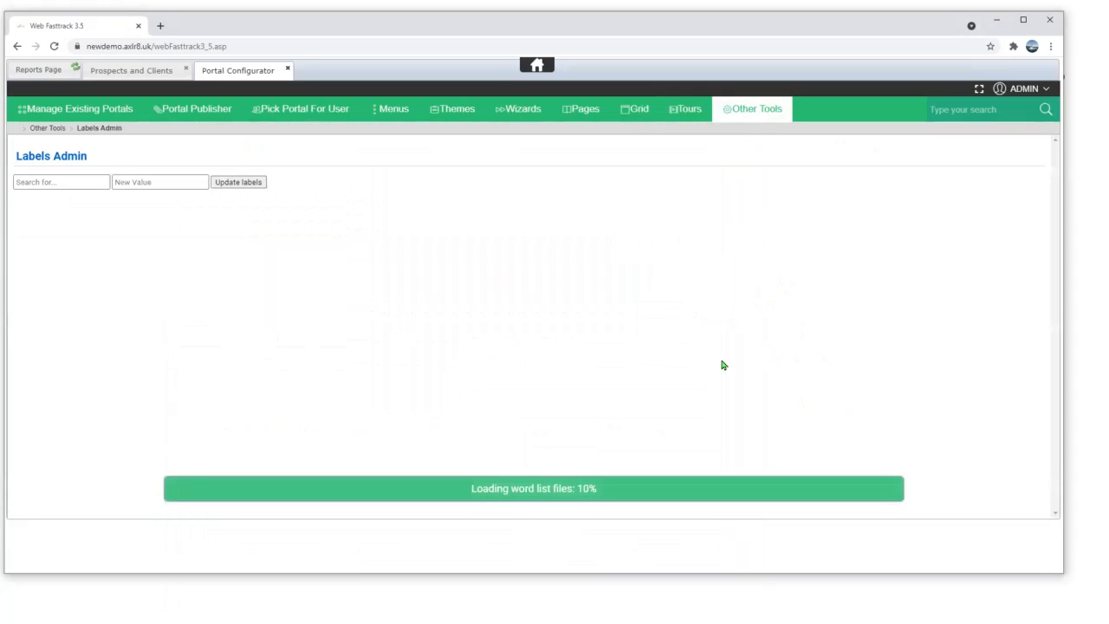
click(66, 182)
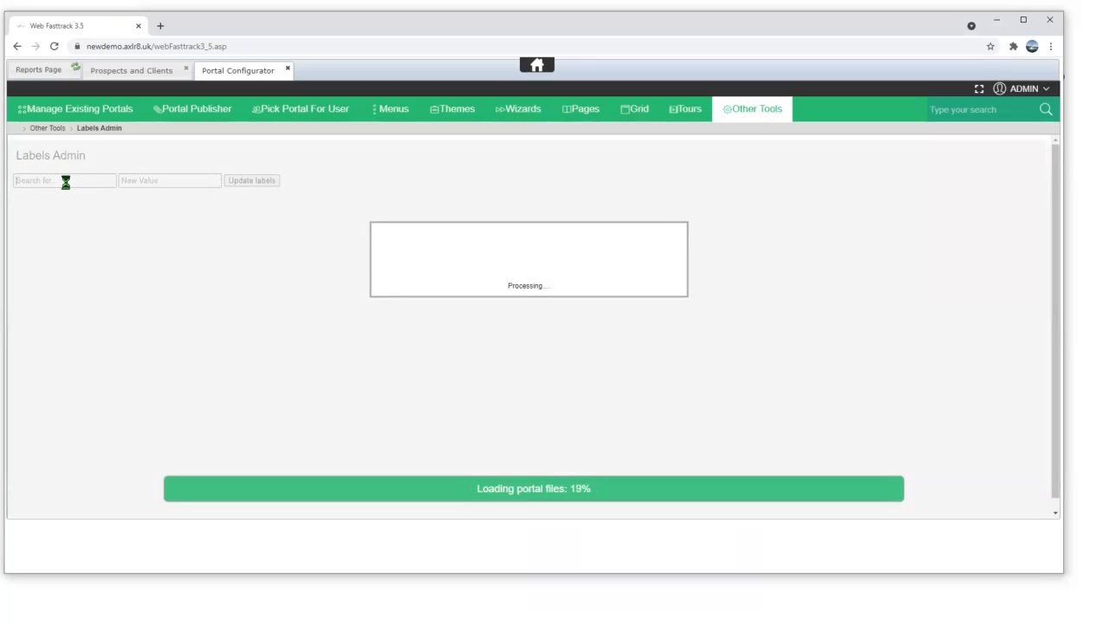
text(s)
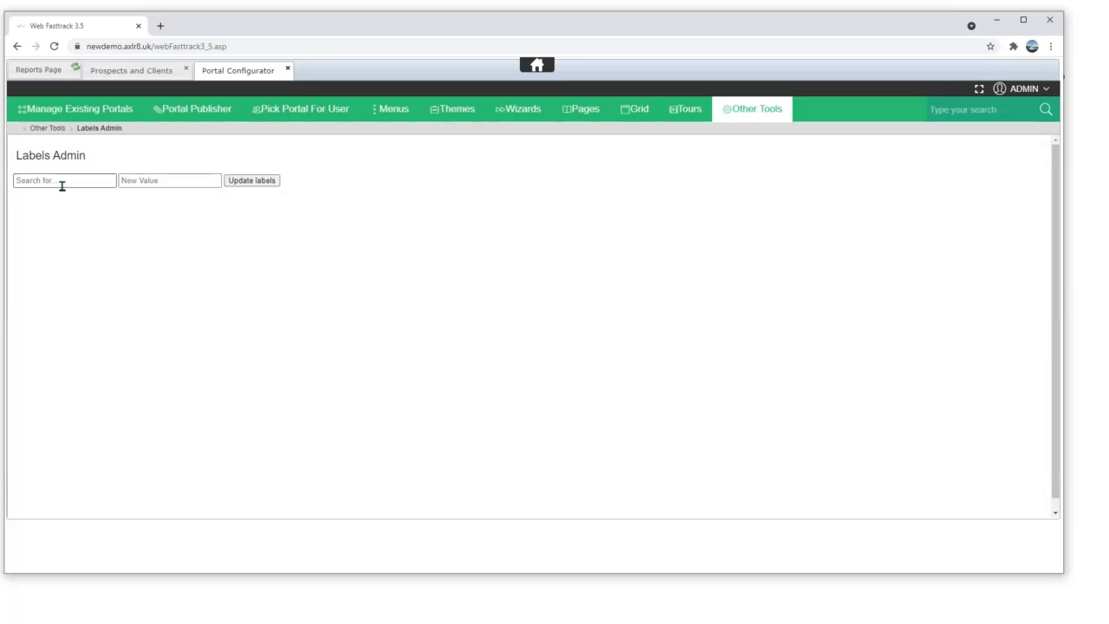
text(cl)
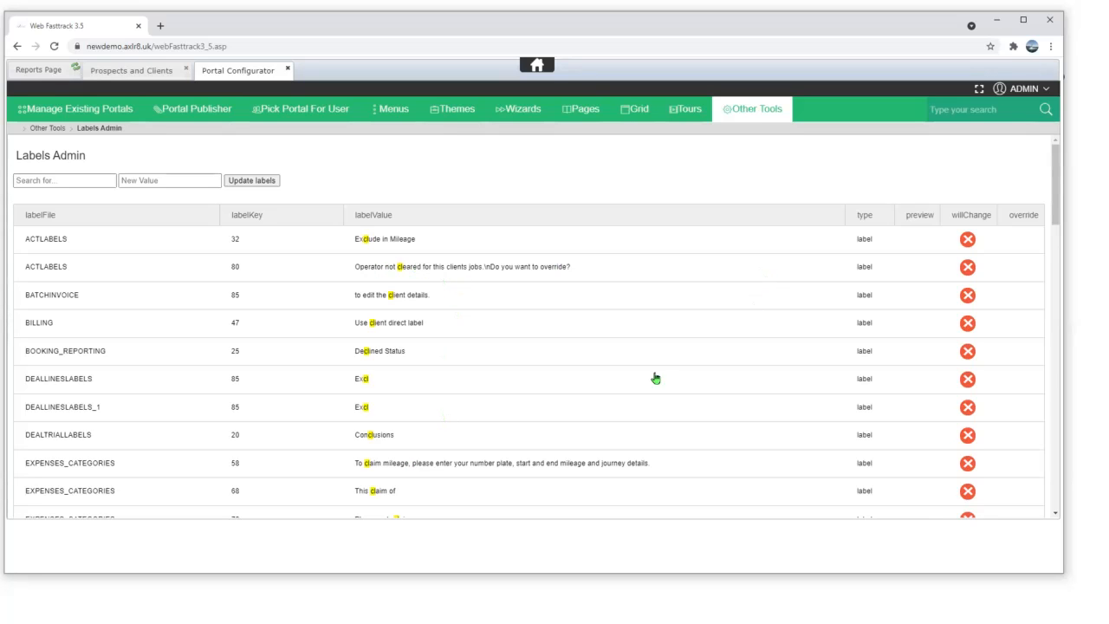
scroll(455, 503, down, 3)
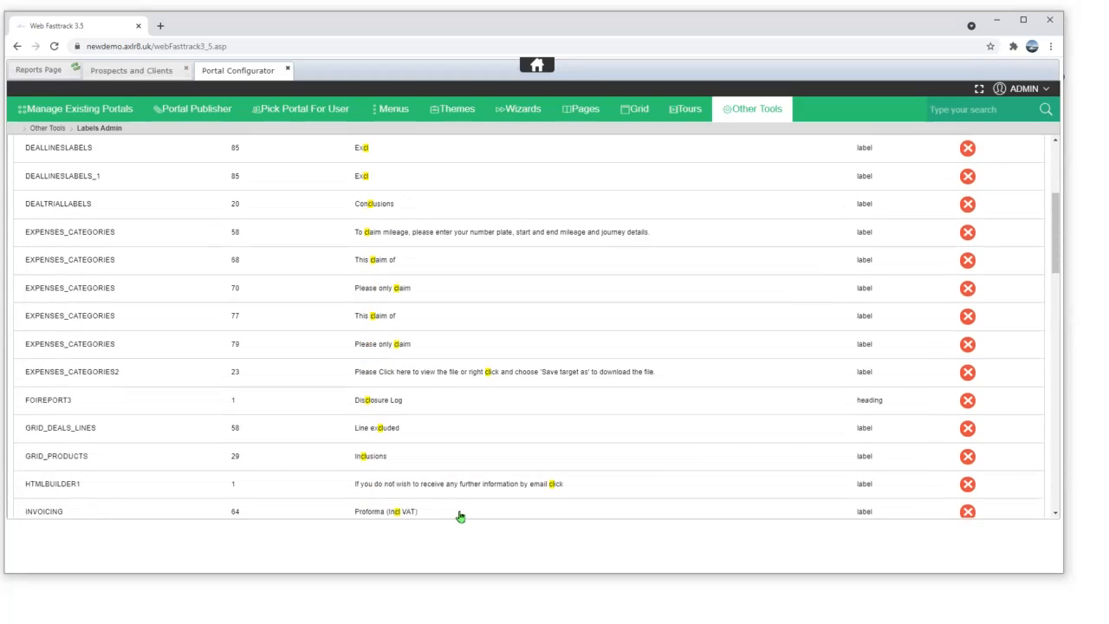
scroll(447, 503, down, 6)
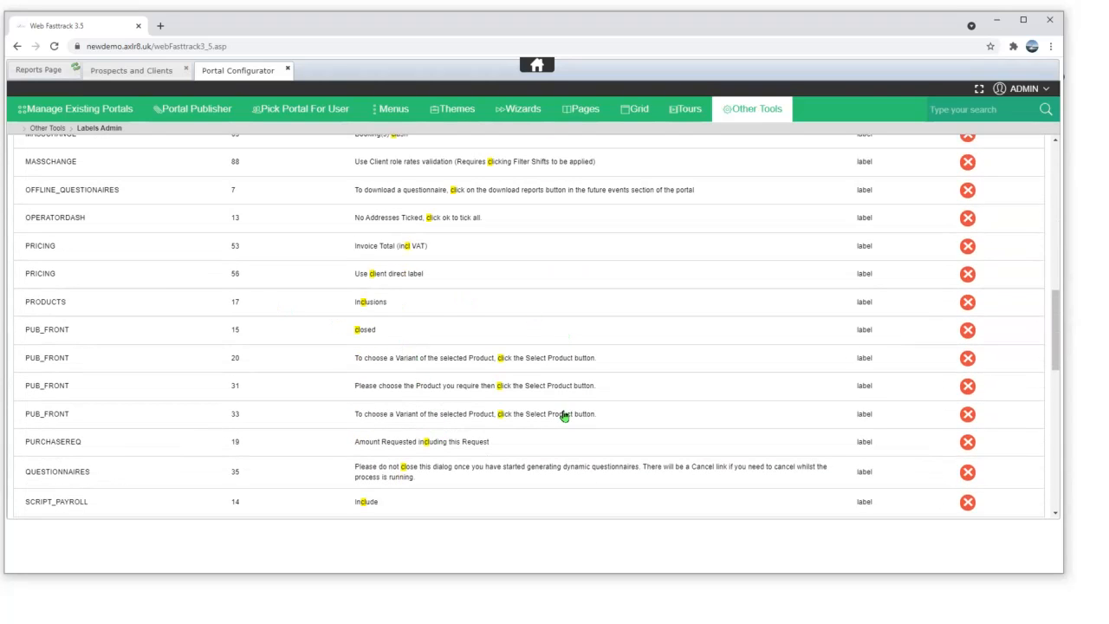
scroll(508, 436, down, 3)
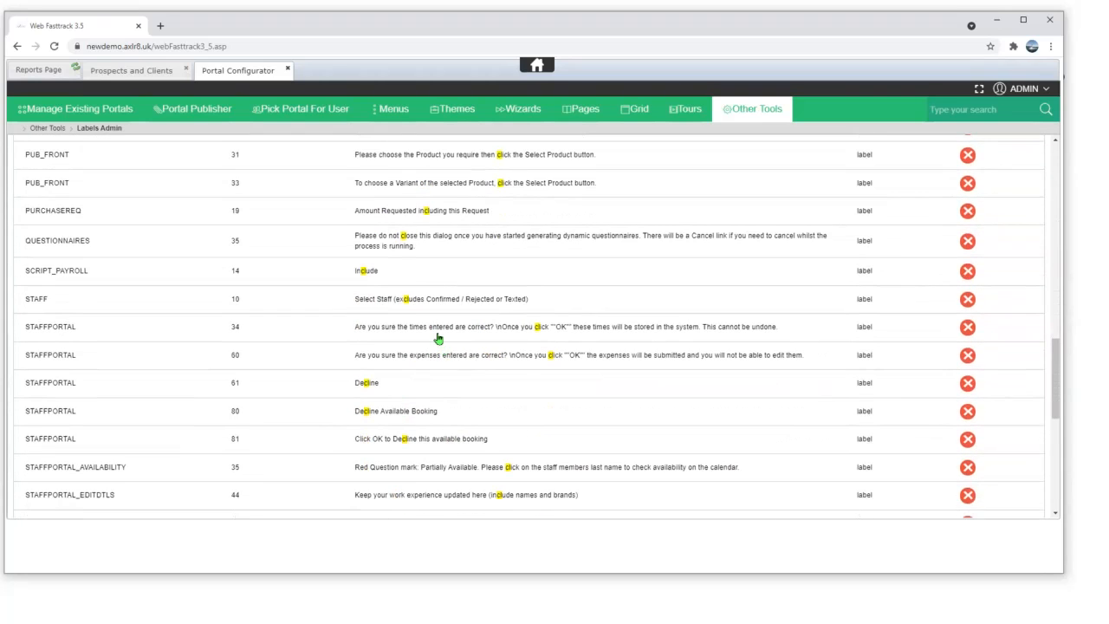
scroll(436, 342, up, 1)
scroll(434, 344, down, 3)
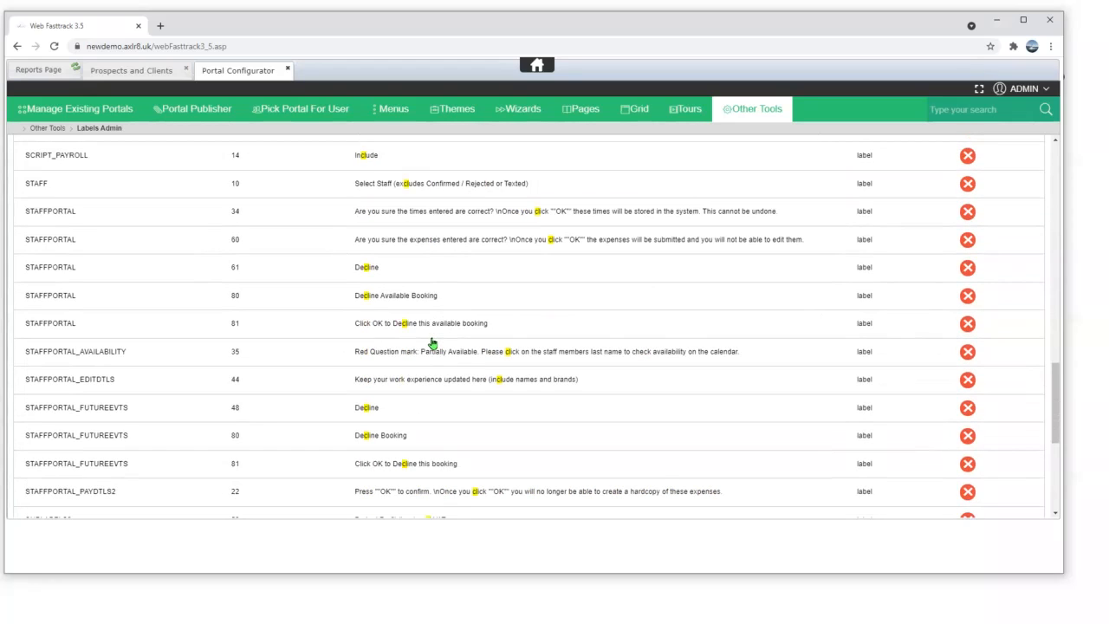
scroll(434, 342, up, 15)
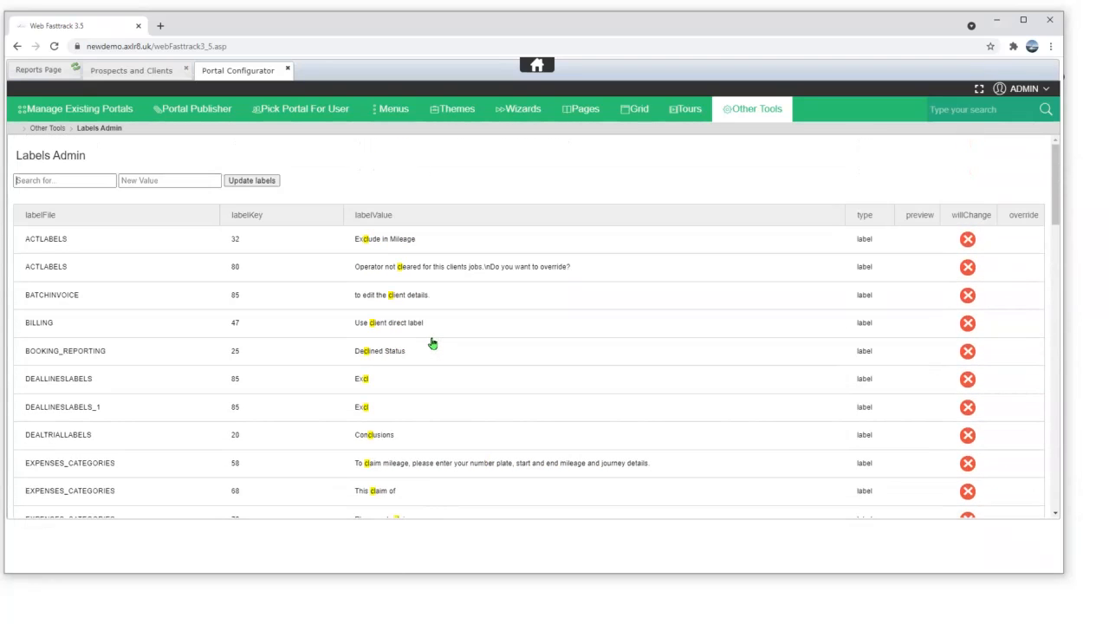
- Search the labels for 'shift' and preview replacing it with 'call'
click(47, 181)
text(shift)
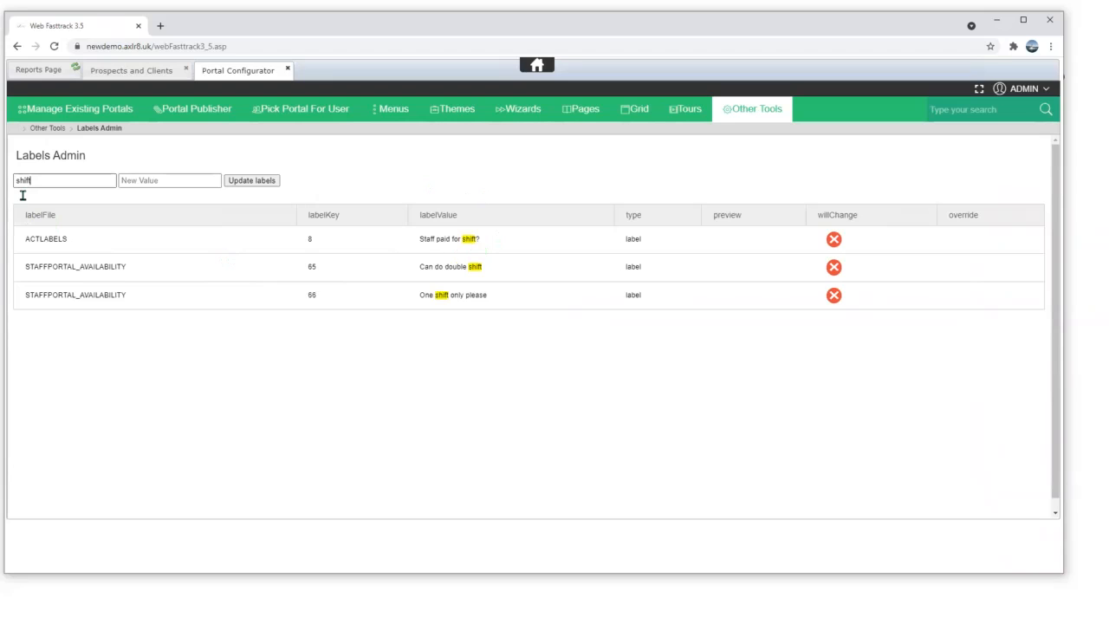
click(201, 182)
text(call)
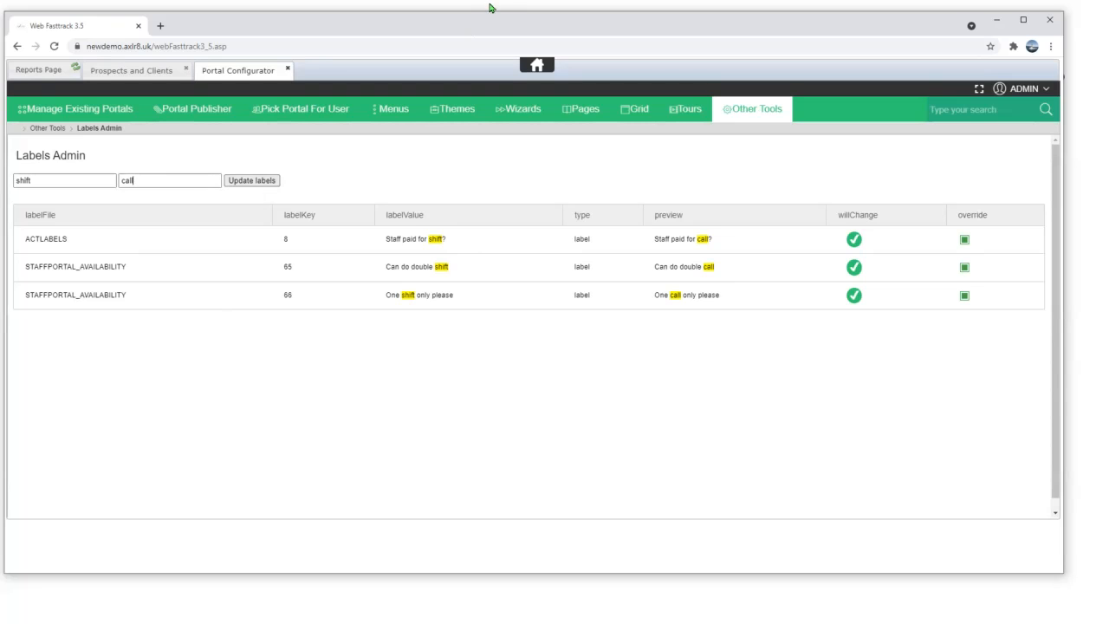
click(759, 111)
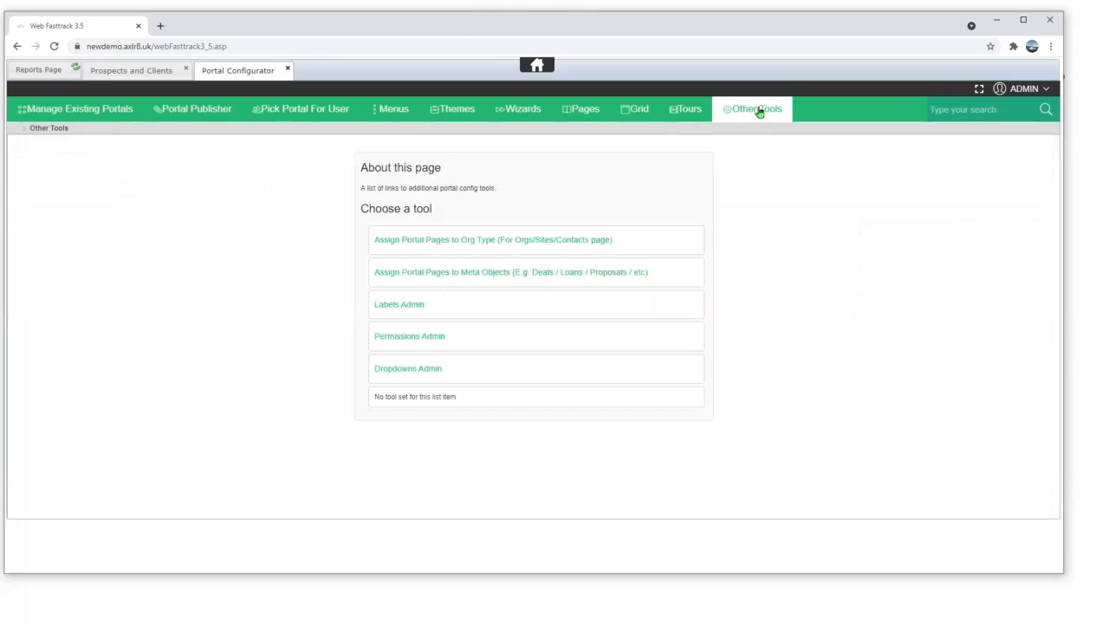
- Load the user's permissions in Permissions Admin, cancelling an asset booking reserve change
click(387, 343)
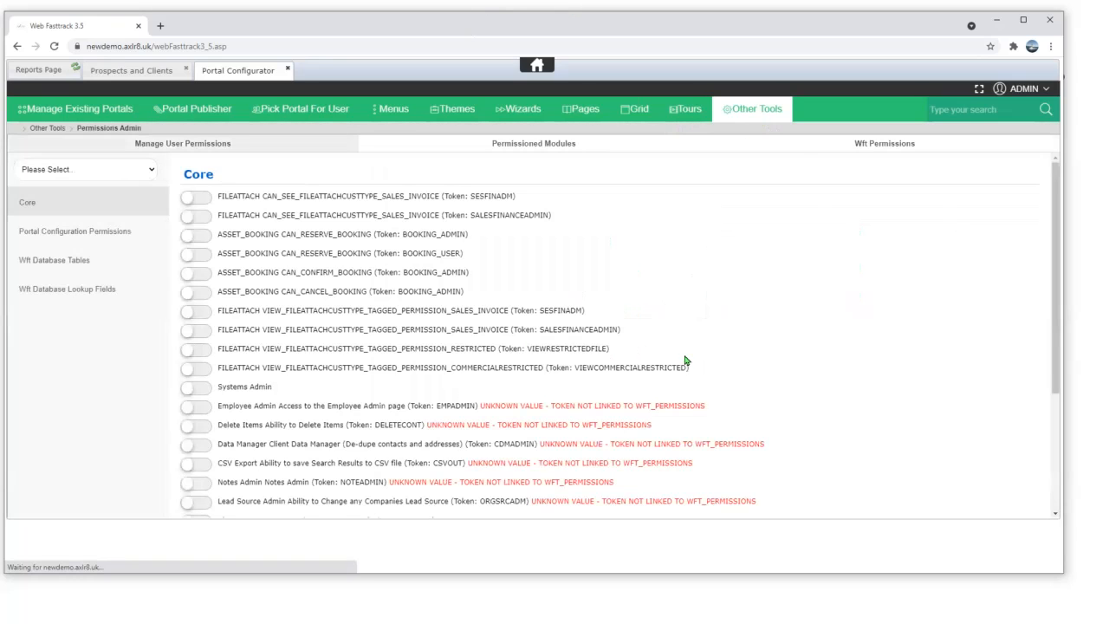
click(69, 172)
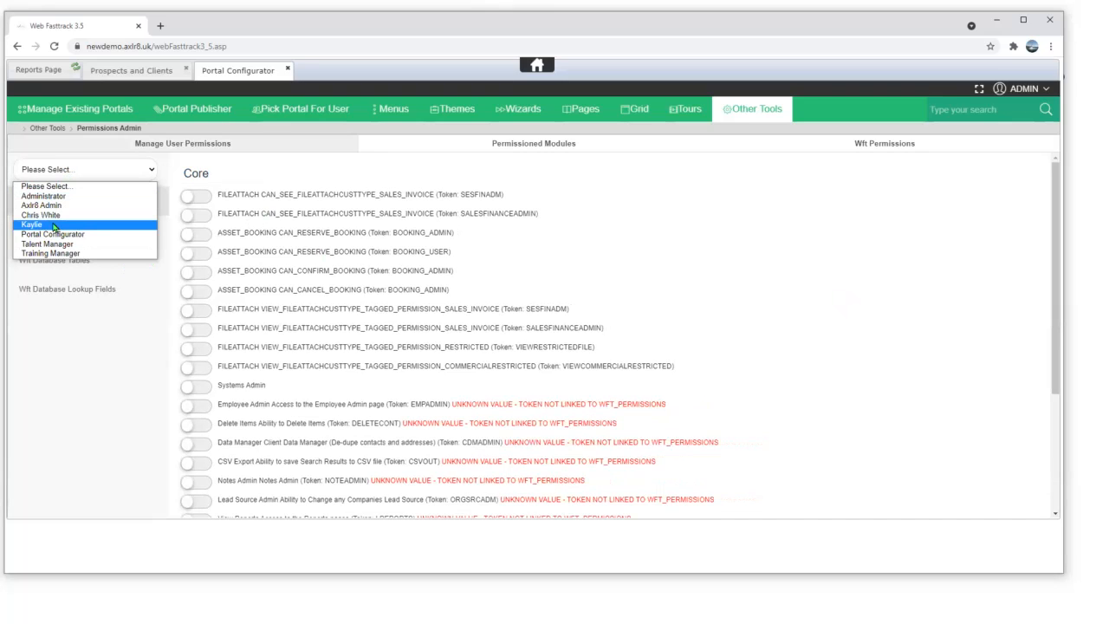
click(54, 227)
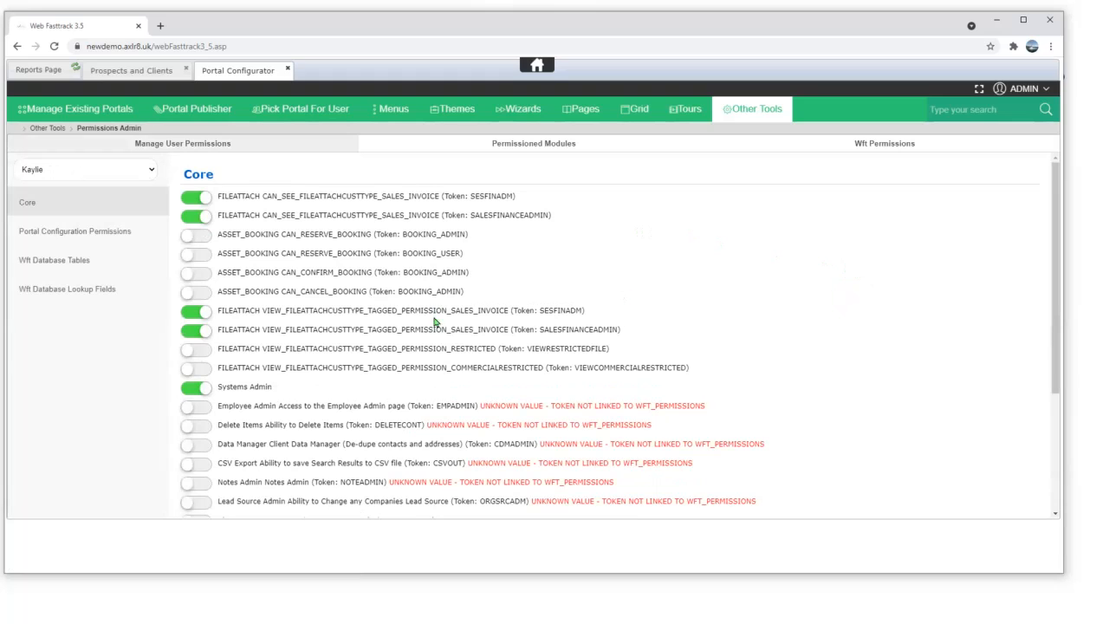
click(188, 237)
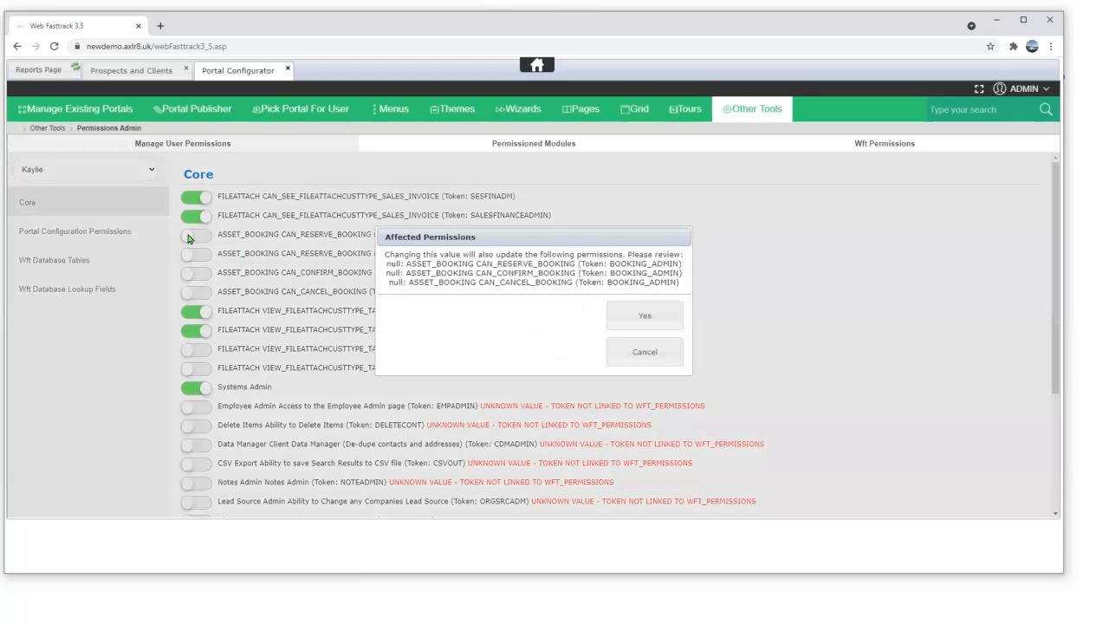
click(658, 351)
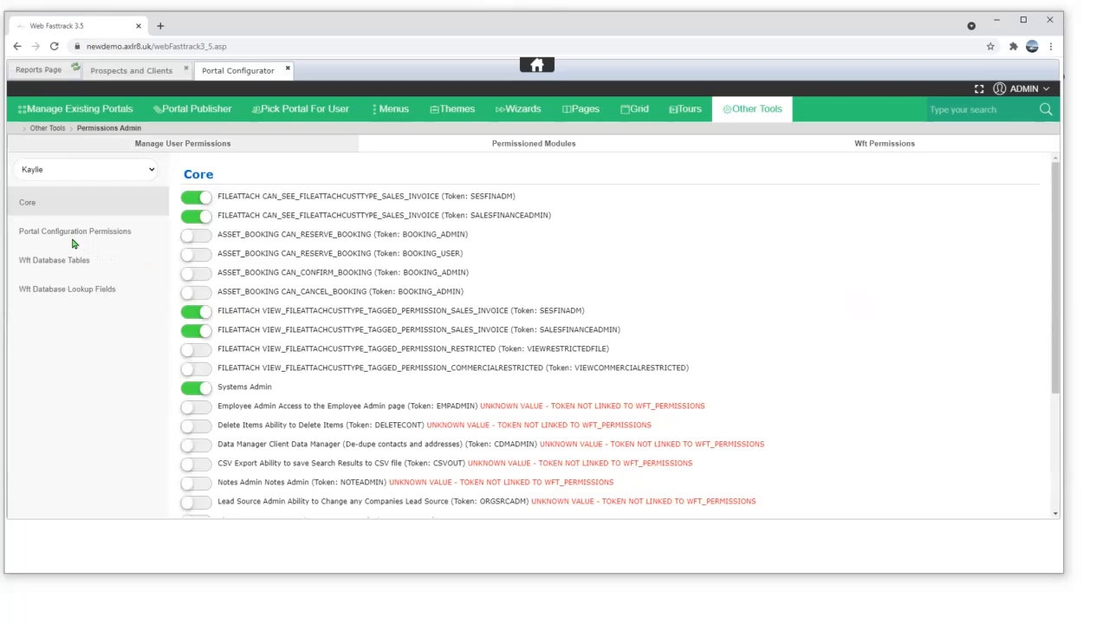
- Allow the user to view, add and update organisations in Wft Database Tables
click(55, 264)
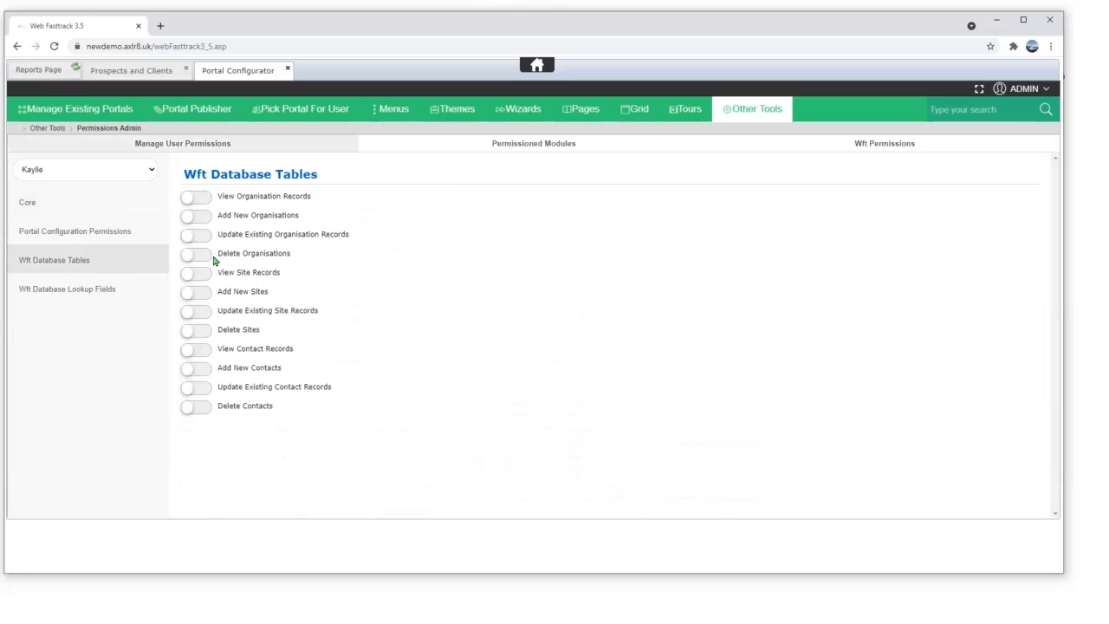
click(192, 217)
click(186, 200)
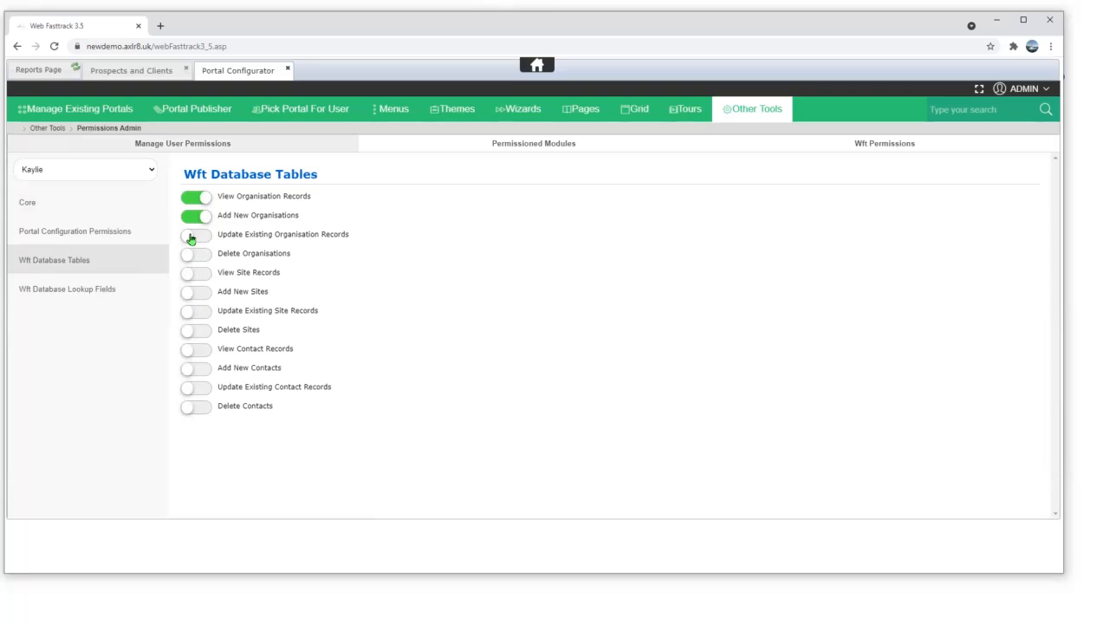
click(191, 237)
- Return to the Other Tools list and advance the presentation to the Audit Trail slide
click(750, 116)
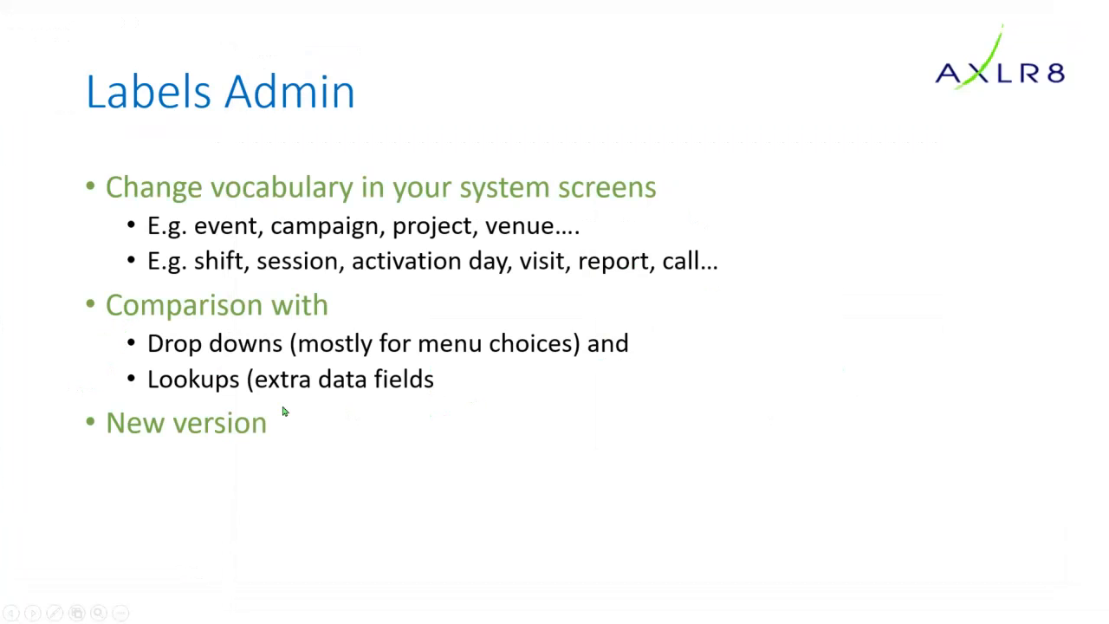
click(280, 415)
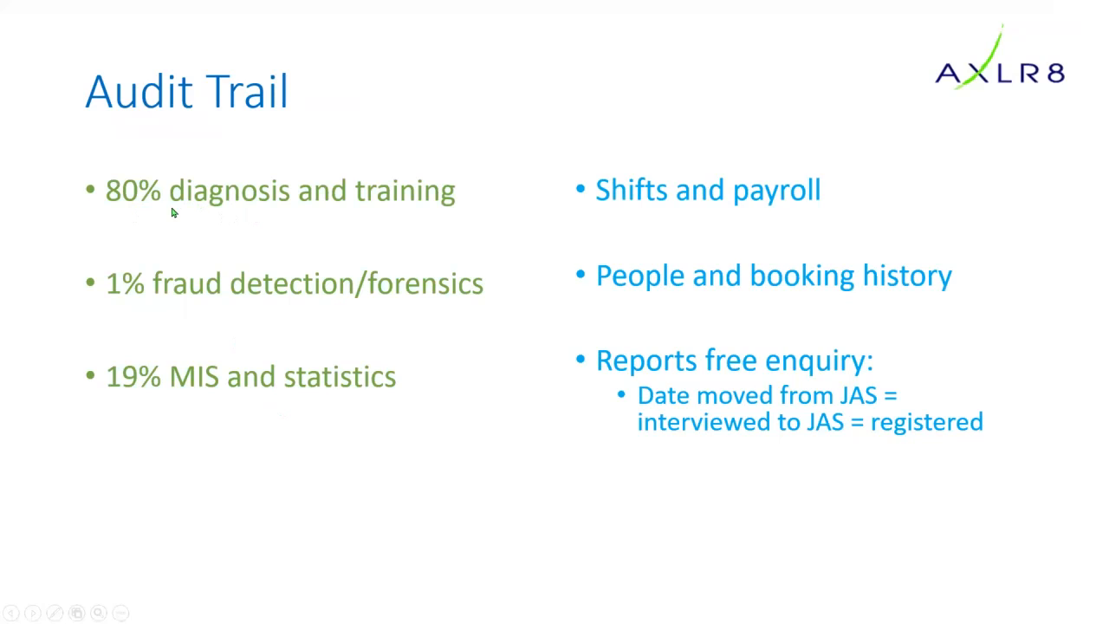